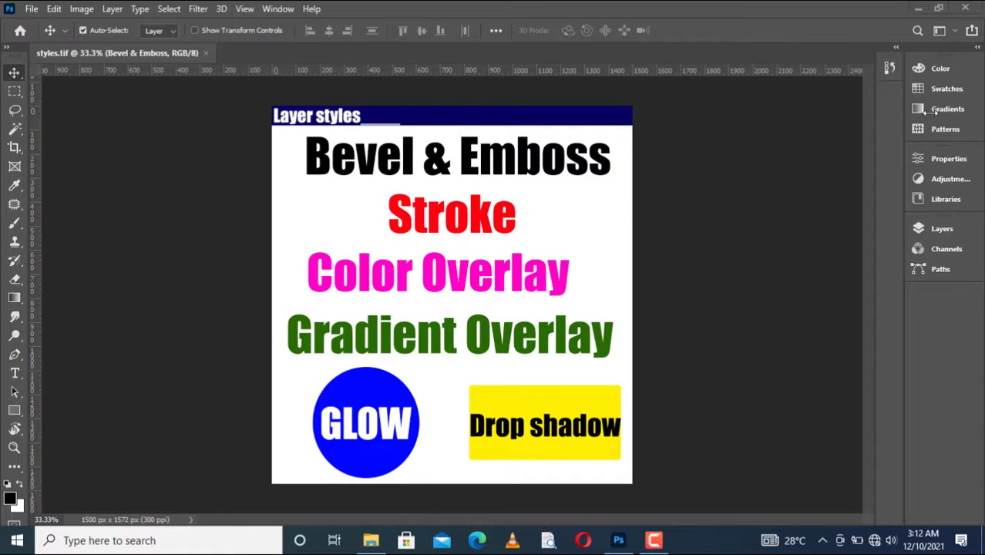
# Show the document's layers and bring the Bevel & Emboss text layer into view
pyautogui.click(944, 228)
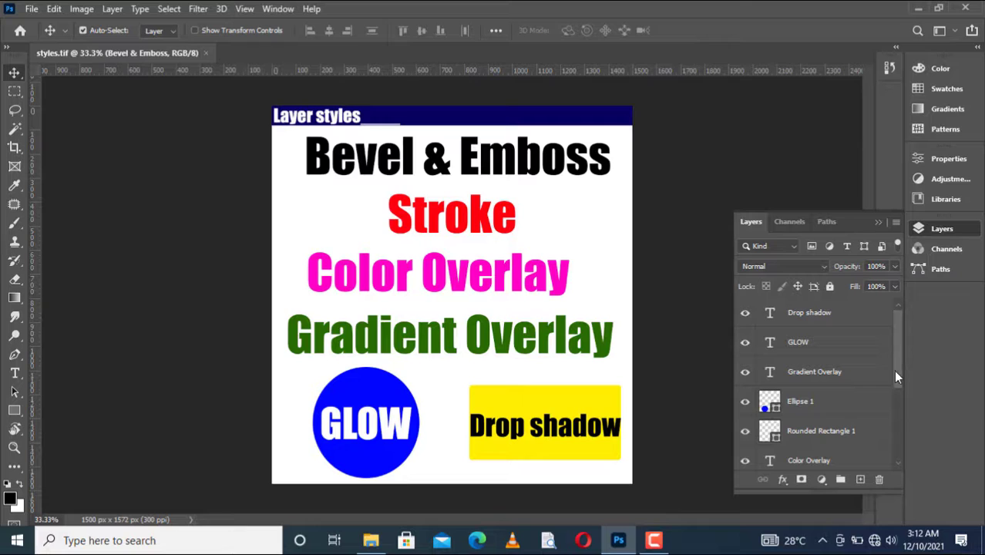
pyautogui.rightClick(894, 422)
pyautogui.click(875, 351)
pyautogui.moveTo(894, 352); pyautogui.dragTo(891, 413)
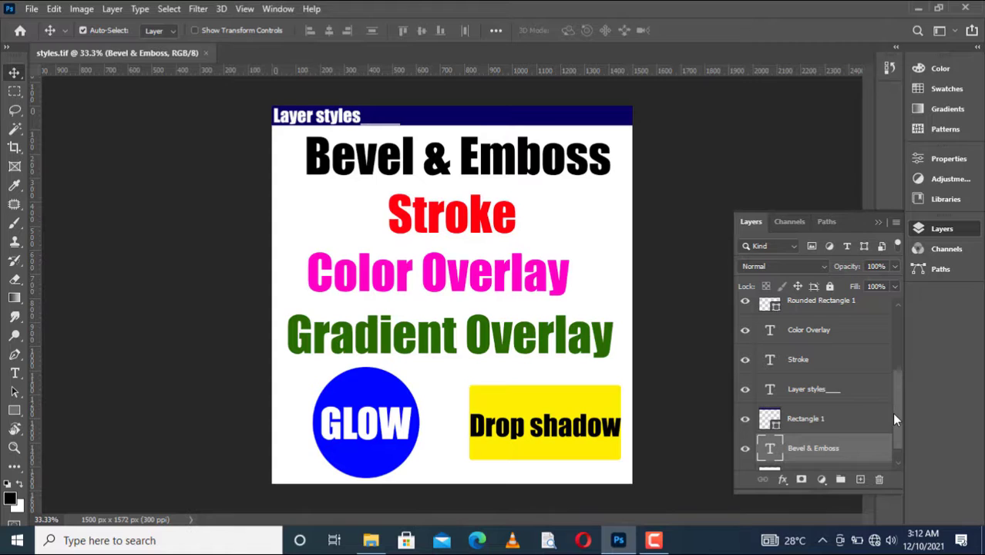
# Examine the available layer effects and the Blending Options entries offered for the Bevel & Emboss text layer
pyautogui.click(782, 480)
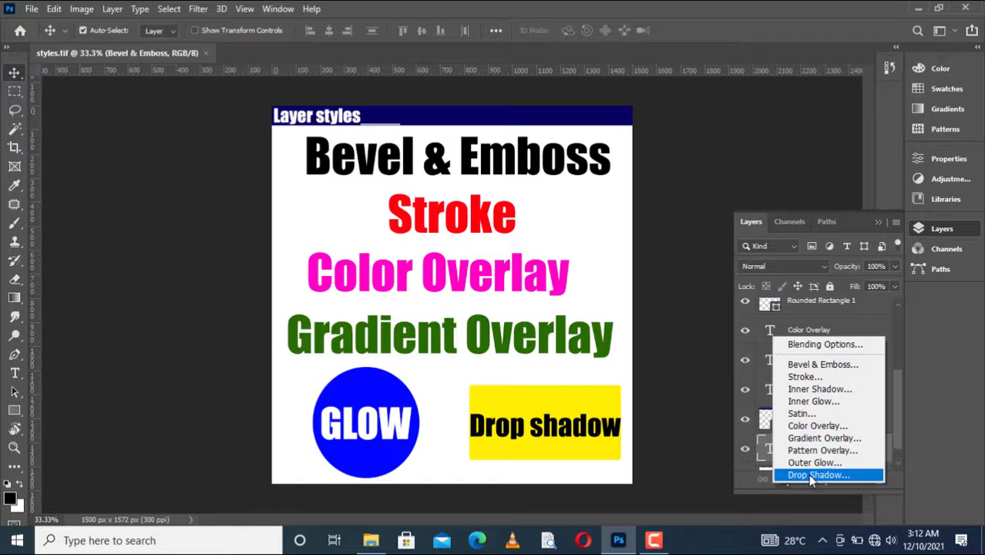
pyautogui.click(691, 203)
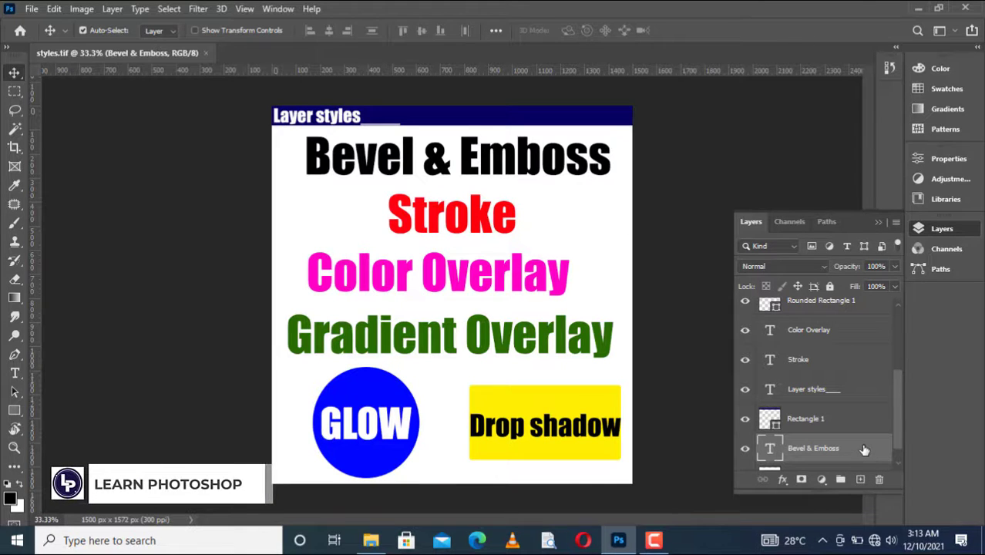
pyautogui.rightClick(863, 450)
pyautogui.click(862, 447)
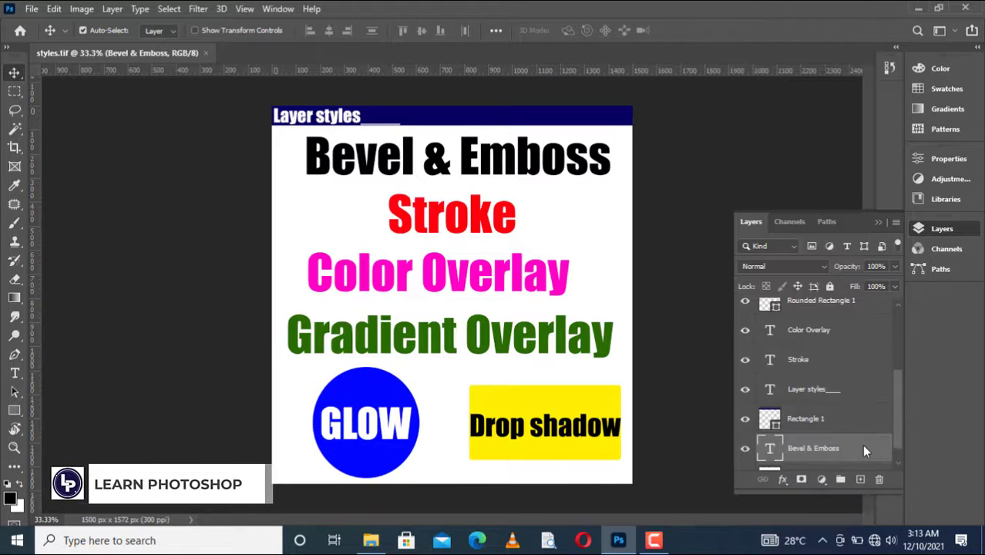
pyautogui.rightClick(761, 454)
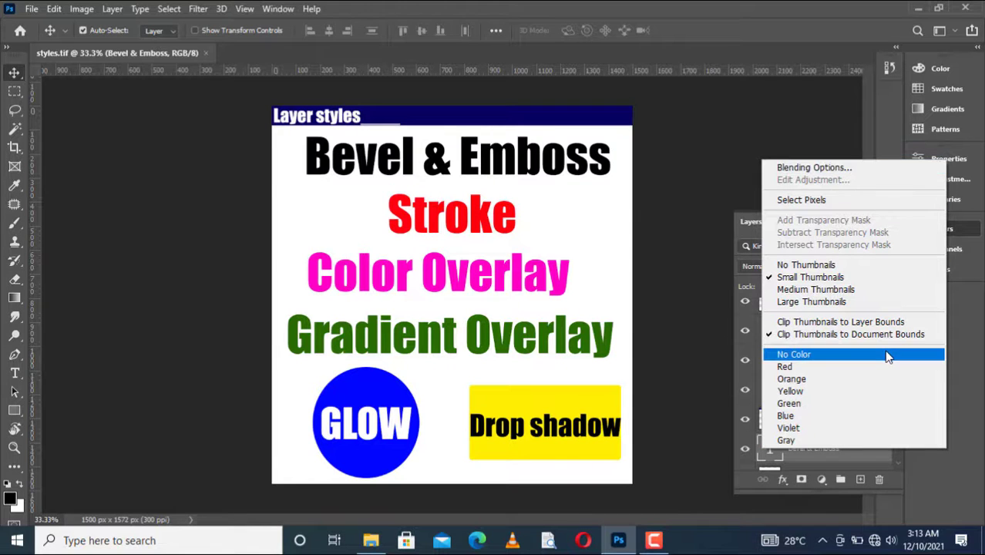
pyautogui.click(882, 482)
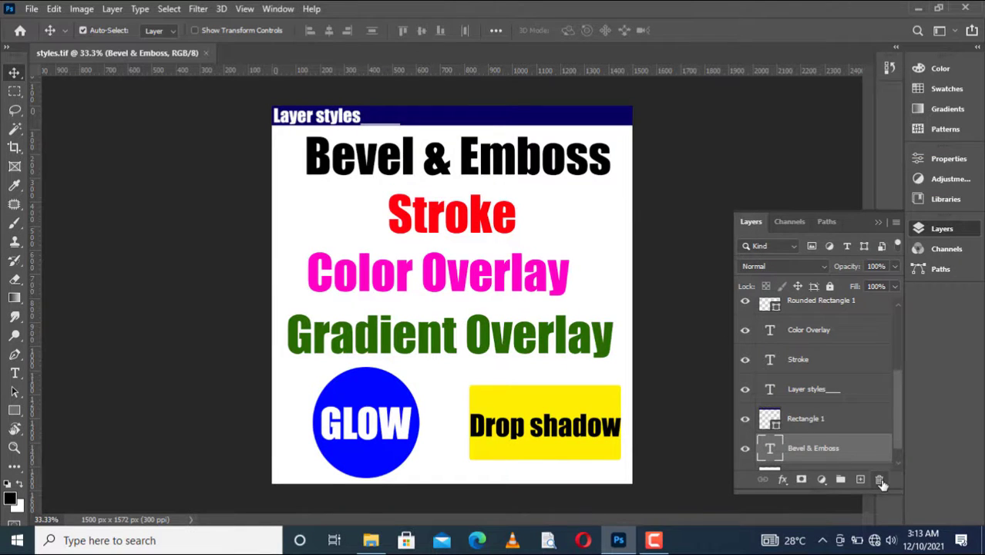
pyautogui.rightClick(843, 452)
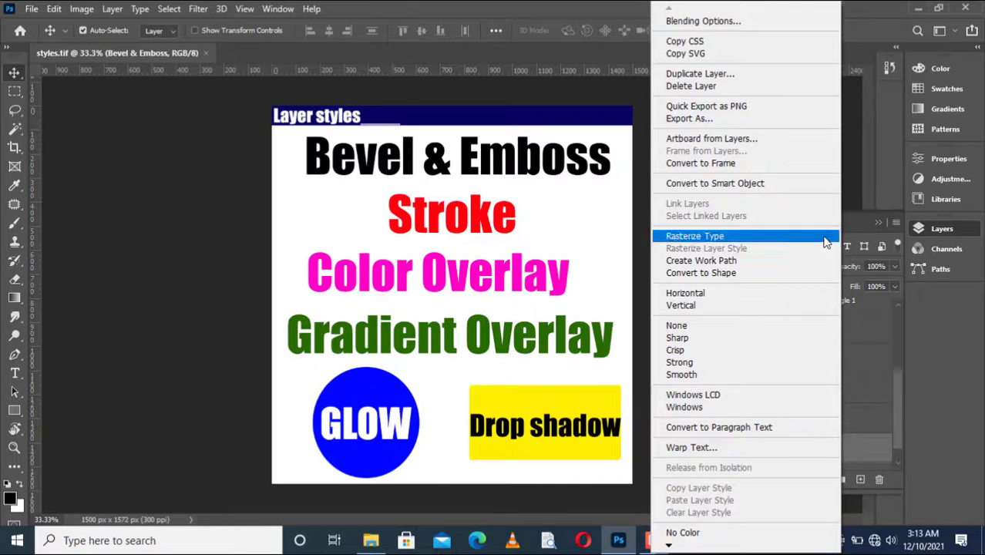
pyautogui.click(951, 386)
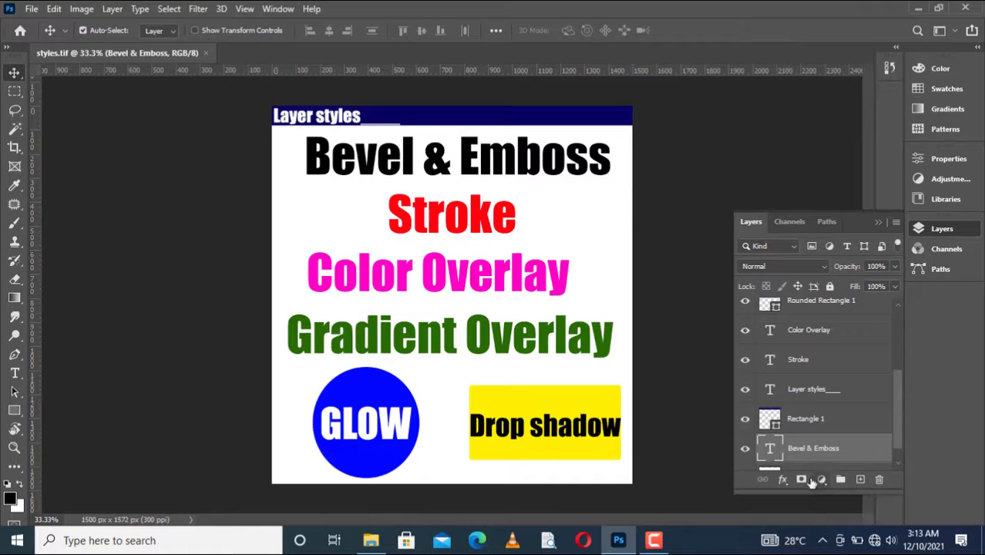
# Add a Bevel & Emboss effect to the Bevel & Emboss text layer, toggling it off and on to compare
pyautogui.click(784, 479)
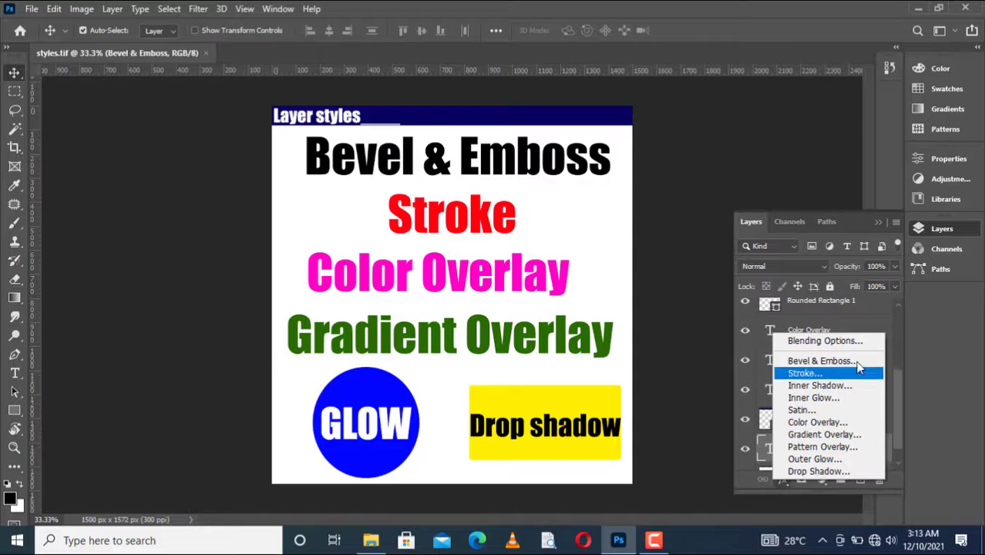
pyautogui.click(824, 362)
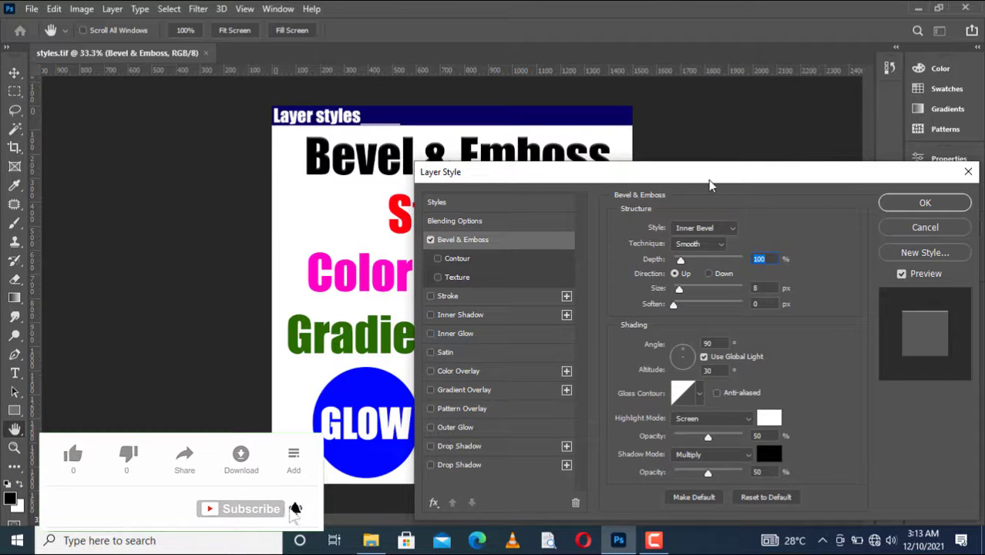
pyautogui.moveTo(708, 180); pyautogui.dragTo(716, 86)
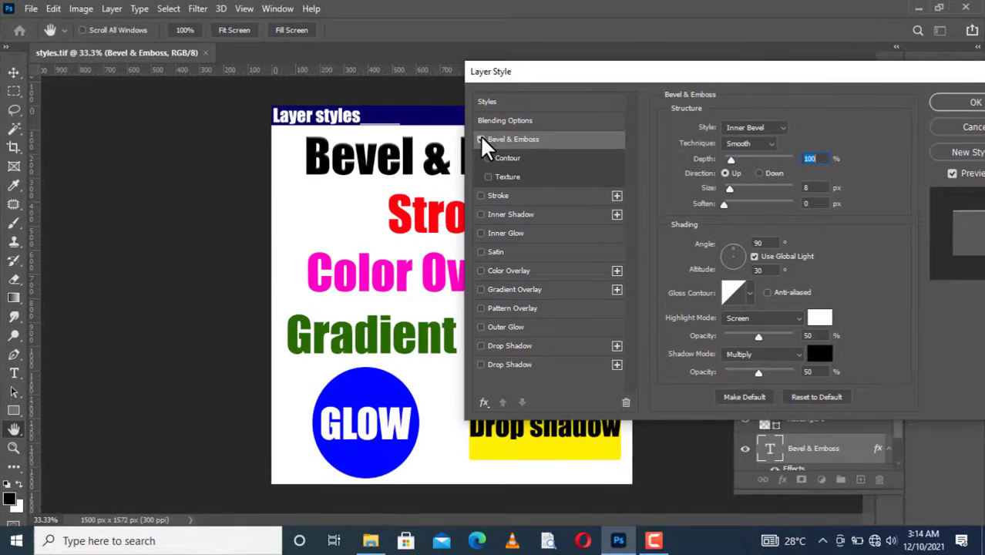
pyautogui.click(479, 137)
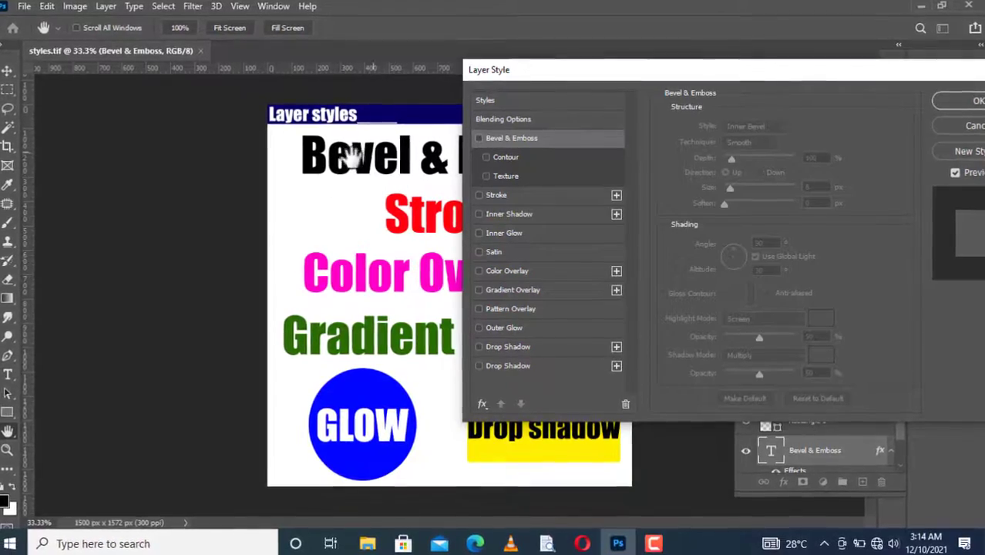
pyautogui.click(473, 136)
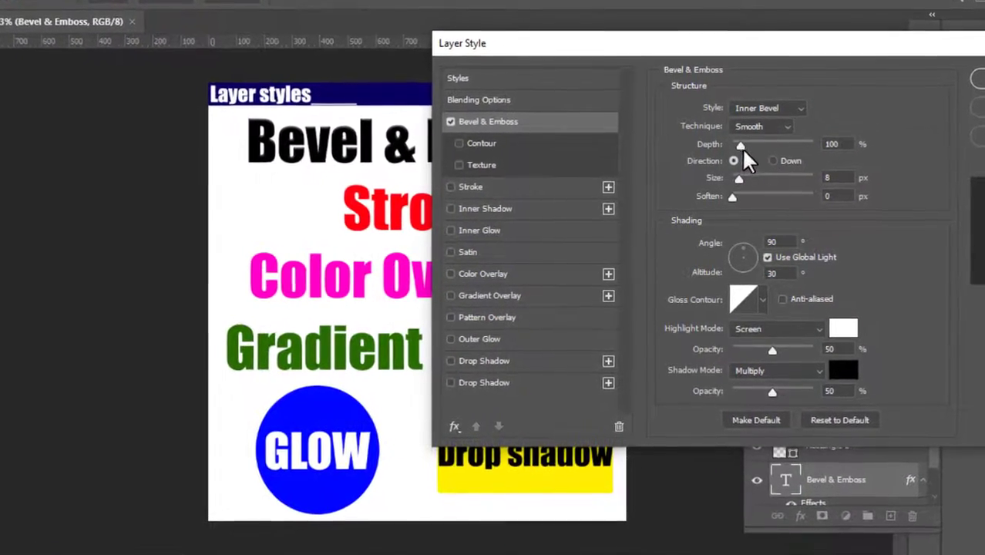
# Set the inner bevel's depth to 1000% and its size to 87 px
pyautogui.moveTo(740, 147); pyautogui.dragTo(855, 130)
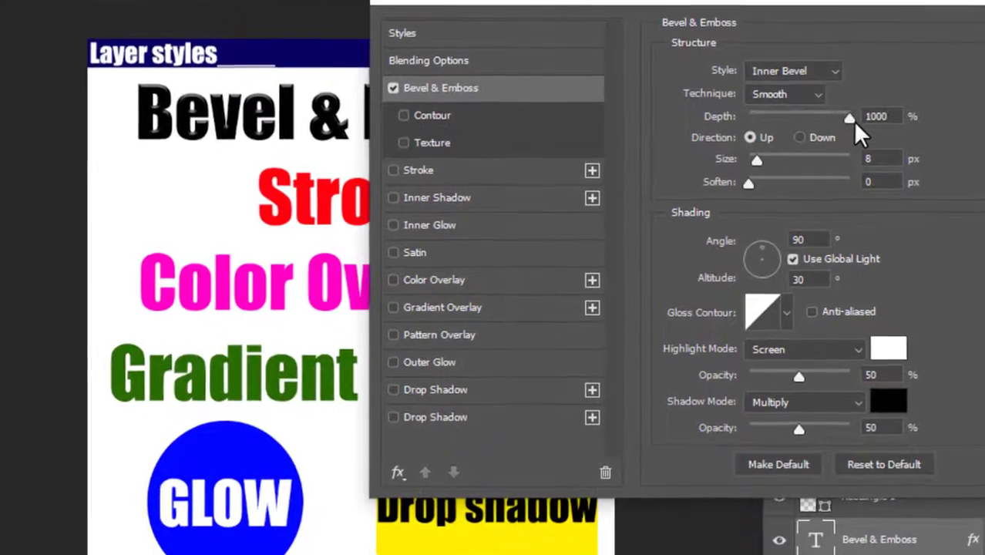
pyautogui.doubleClick(882, 114)
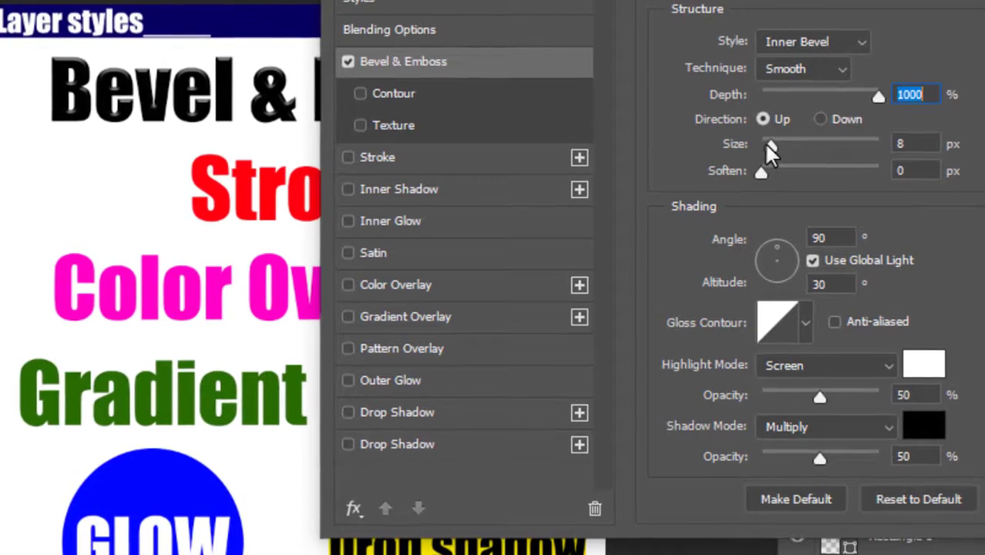
pyautogui.moveTo(764, 142); pyautogui.dragTo(808, 148)
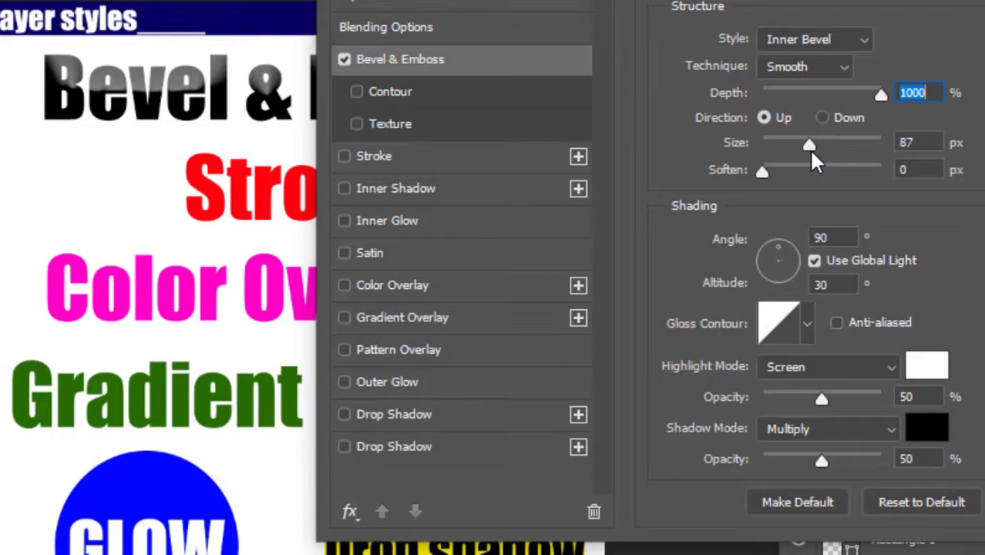
pyautogui.moveTo(809, 150); pyautogui.dragTo(809, 150)
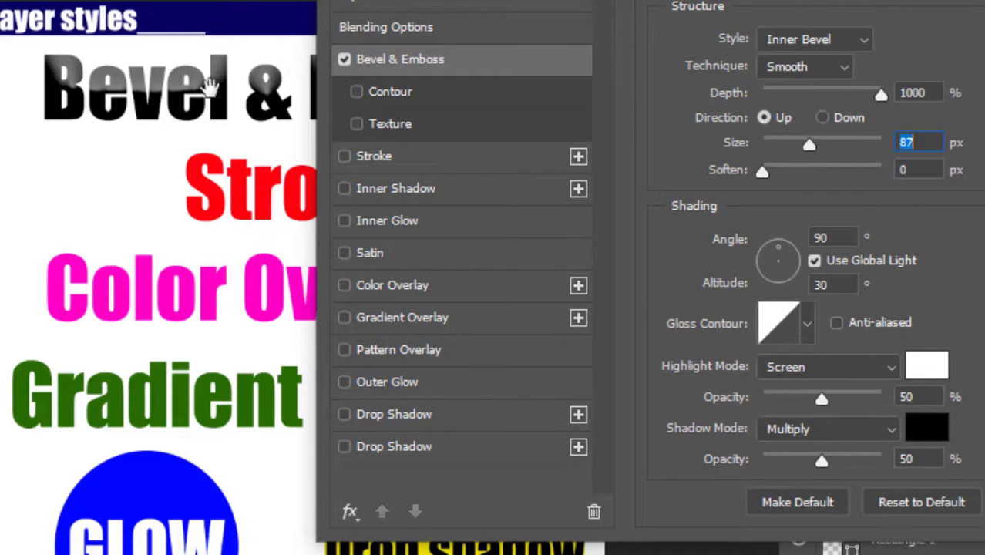
# Change the bevel style to Emboss, with size 24 px and soften 7 px
pyautogui.click(863, 38)
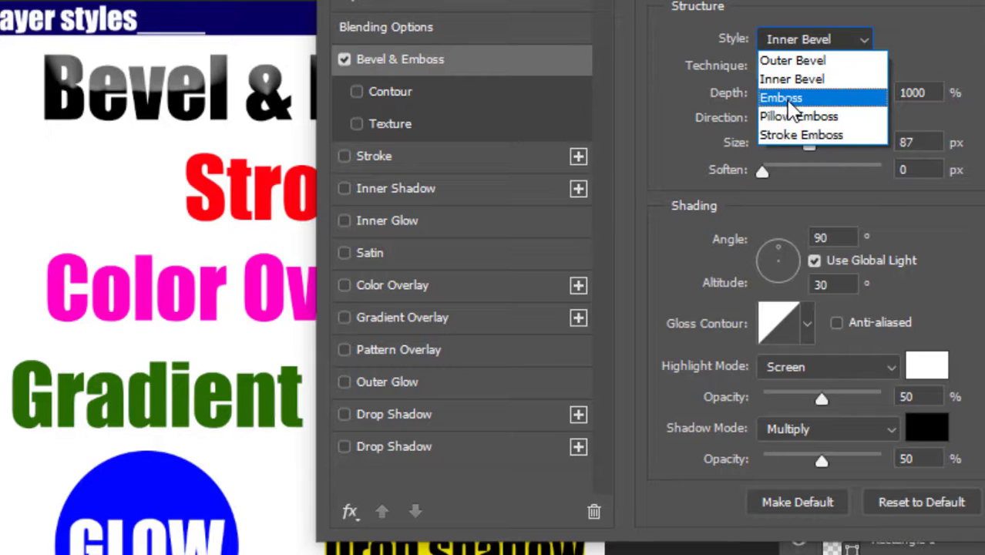
pyautogui.click(787, 100)
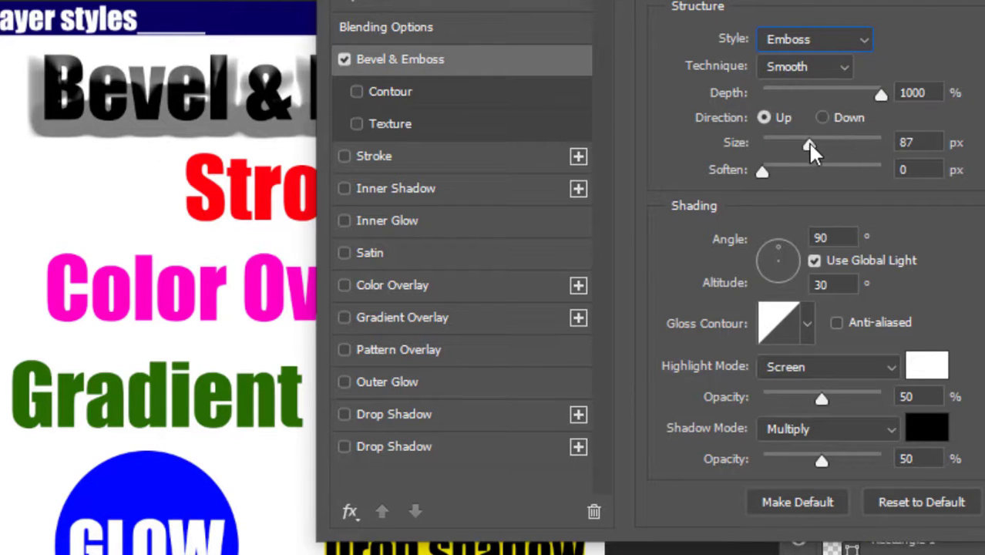
pyautogui.moveTo(807, 142); pyautogui.dragTo(814, 174)
pyautogui.moveTo(773, 144); pyautogui.dragTo(779, 145)
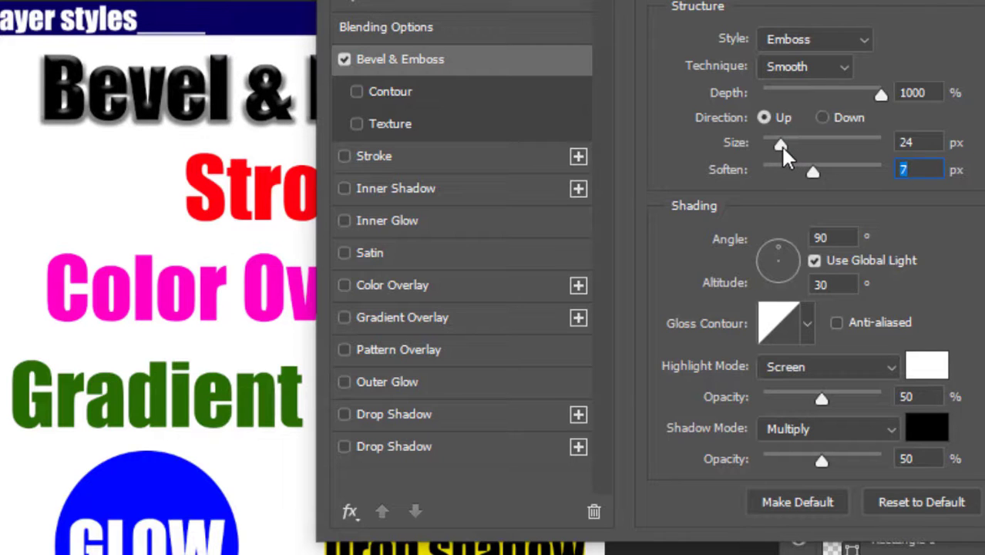
# Try the Down direction, return to Up, and set the shading angle to -161° with altitude 11°
pyautogui.click(821, 117)
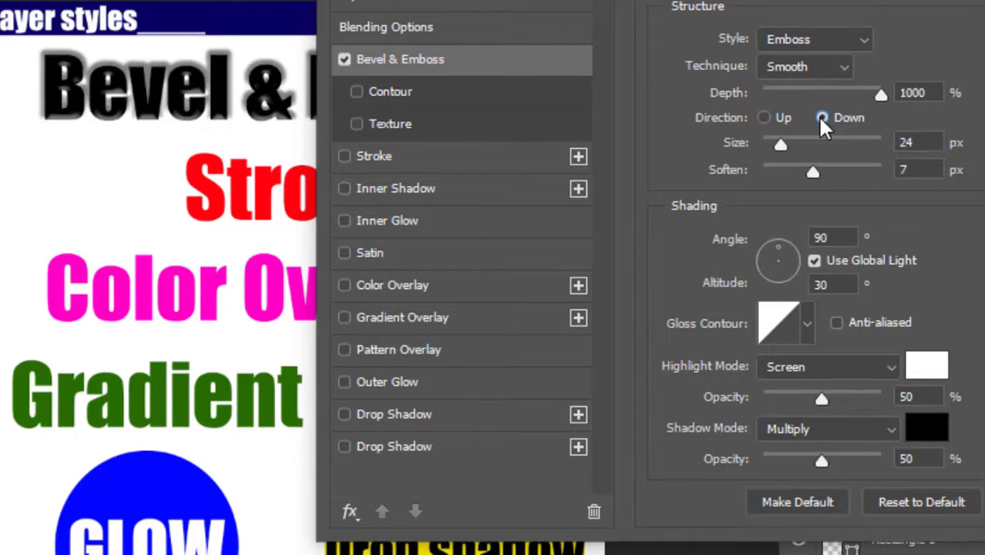
pyautogui.click(767, 121)
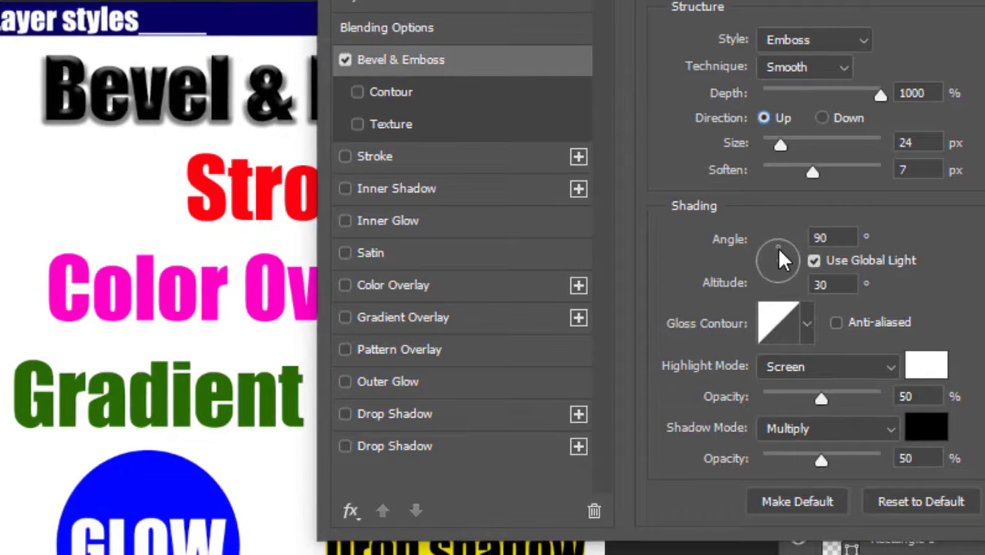
pyautogui.moveTo(778, 247)
pyautogui.mouseDown()
pyautogui.moveTo(767, 251)
pyautogui.moveTo(764, 275)
pyautogui.moveTo(759, 266)
pyautogui.mouseUp()
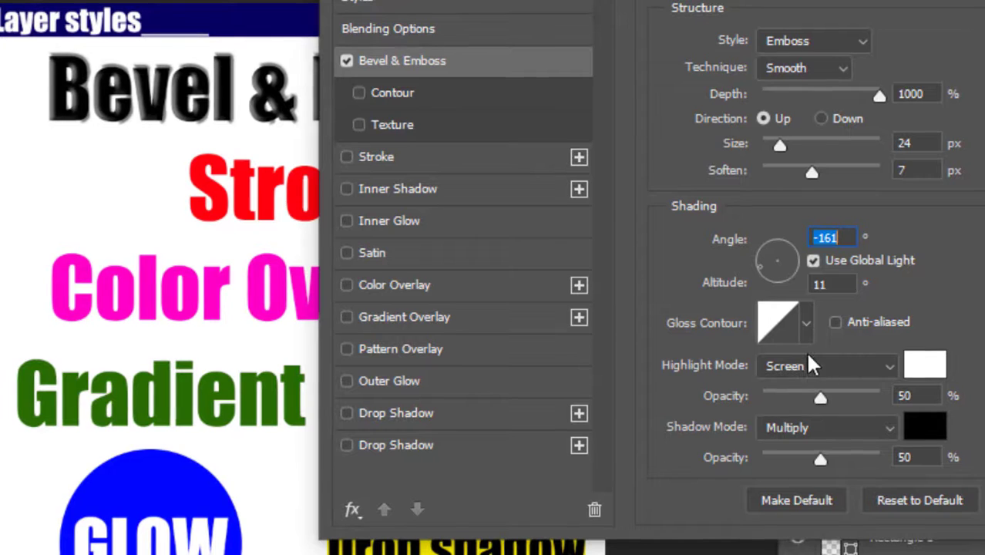
# Apply the fourth gloss contour preset in the first row and turn off Use Global Light
pyautogui.click(806, 325)
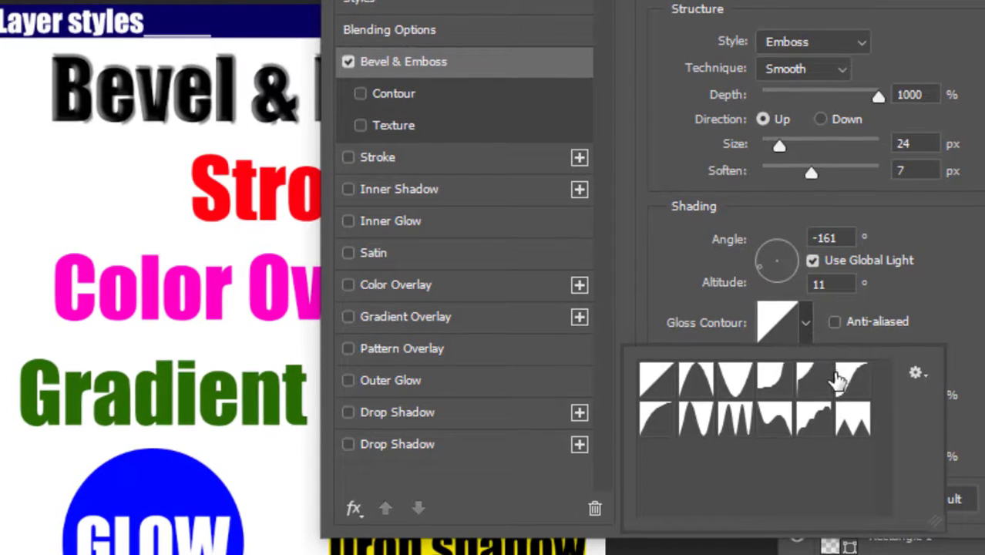
pyautogui.click(839, 379)
pyautogui.click(773, 379)
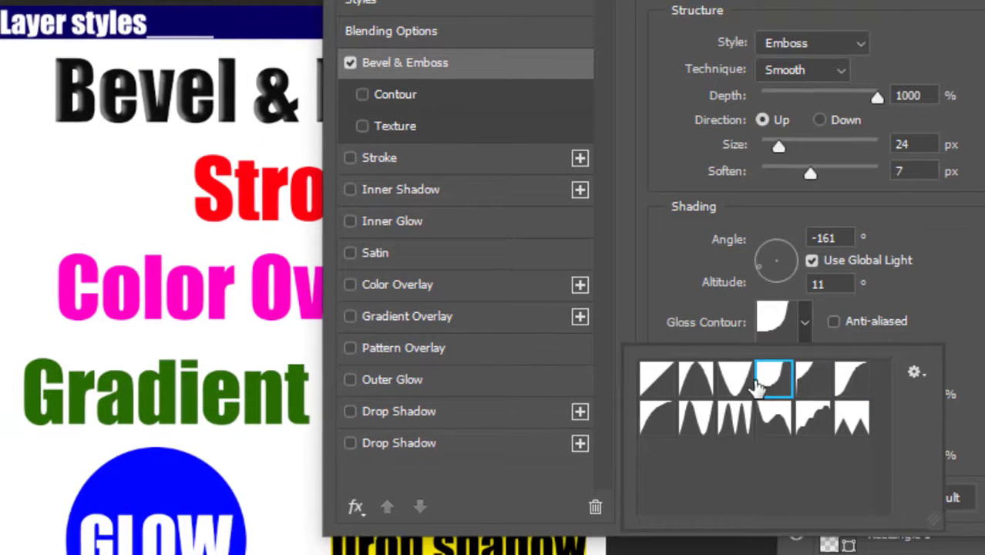
pyautogui.click(917, 261)
pyautogui.click(917, 261)
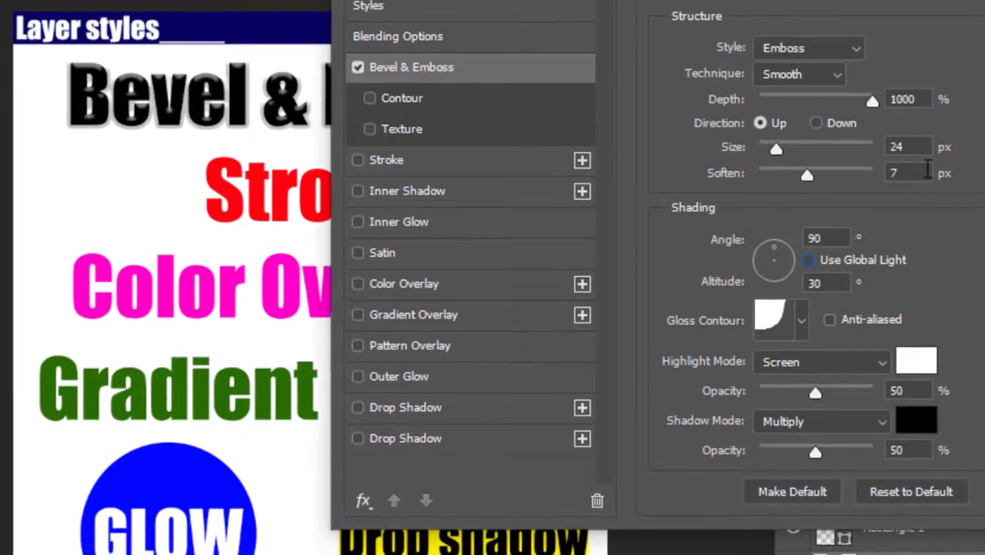
# Keep the Emboss style and set its soften to 3 px and its size to 79 px
pyautogui.click(850, 51)
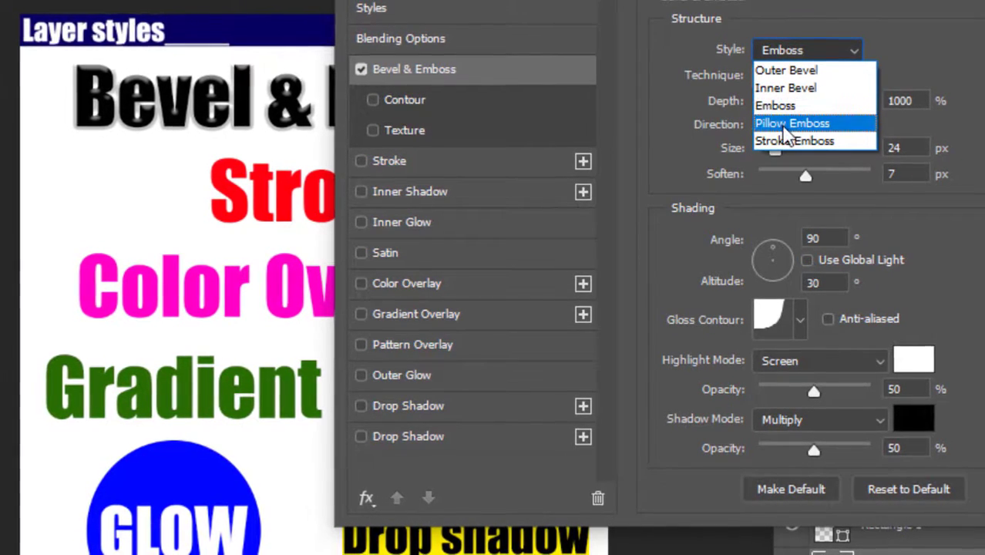
pyautogui.click(834, 60)
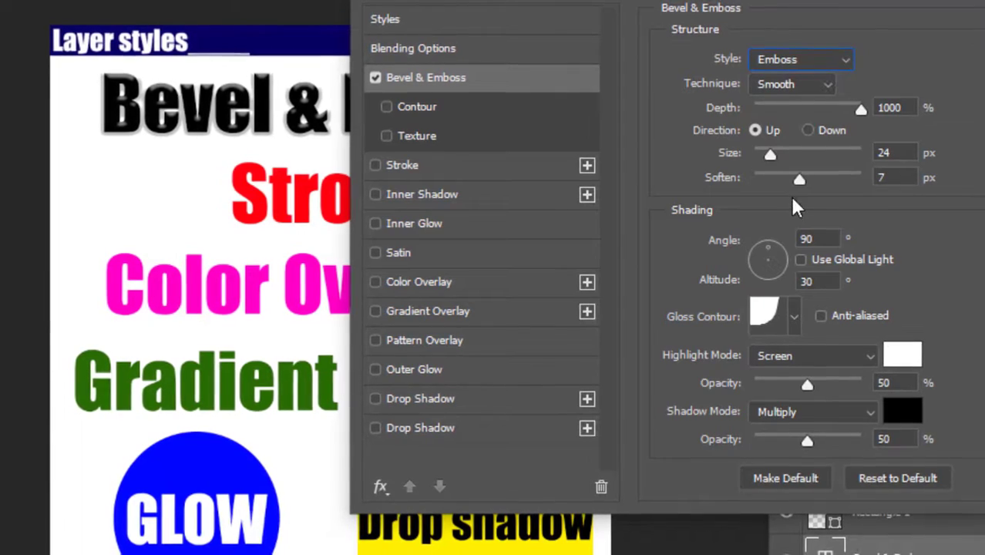
pyautogui.moveTo(770, 156); pyautogui.dragTo(768, 182)
pyautogui.click(804, 155)
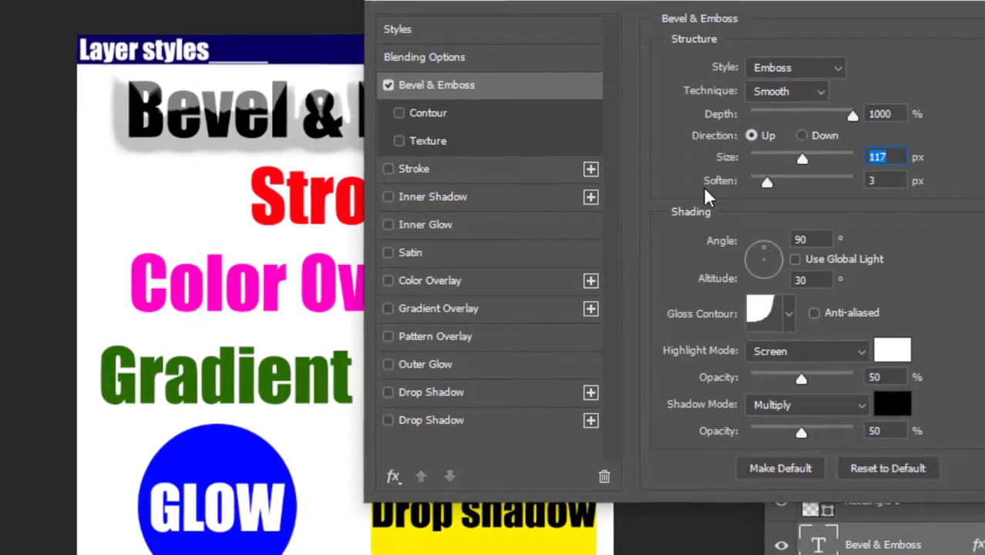
pyautogui.click(786, 155)
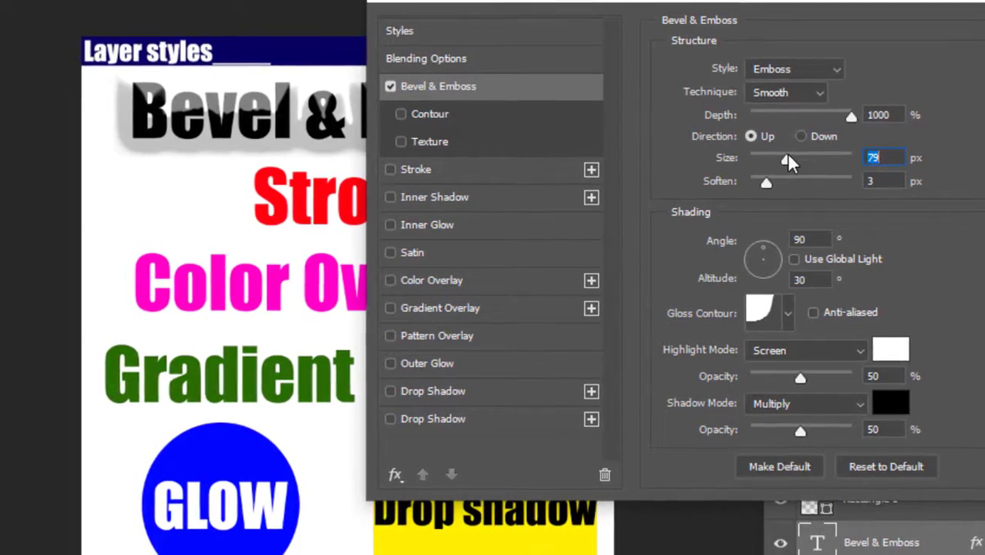
# Try lower emboss depths of 615% and 417%, settling on 521%
pyautogui.click(810, 116)
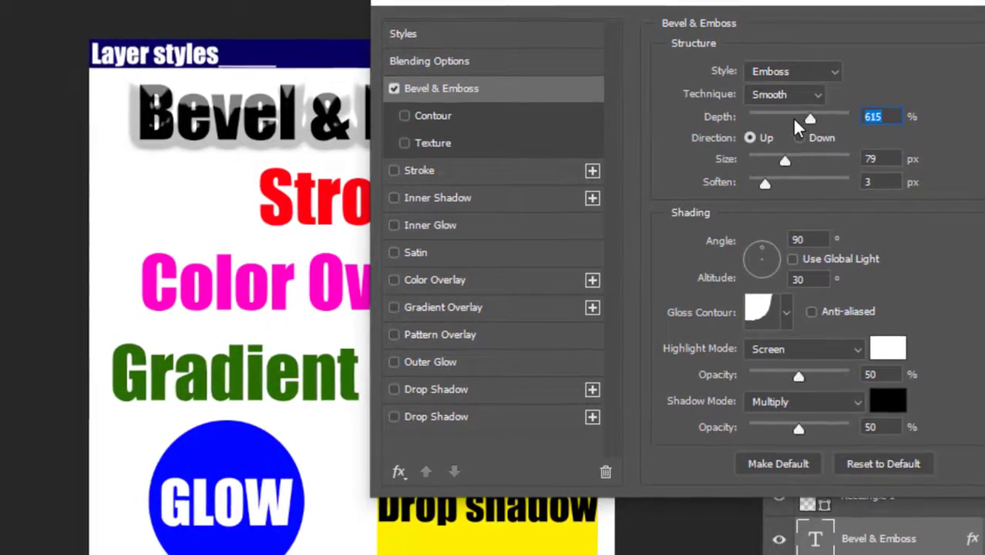
pyautogui.click(792, 120)
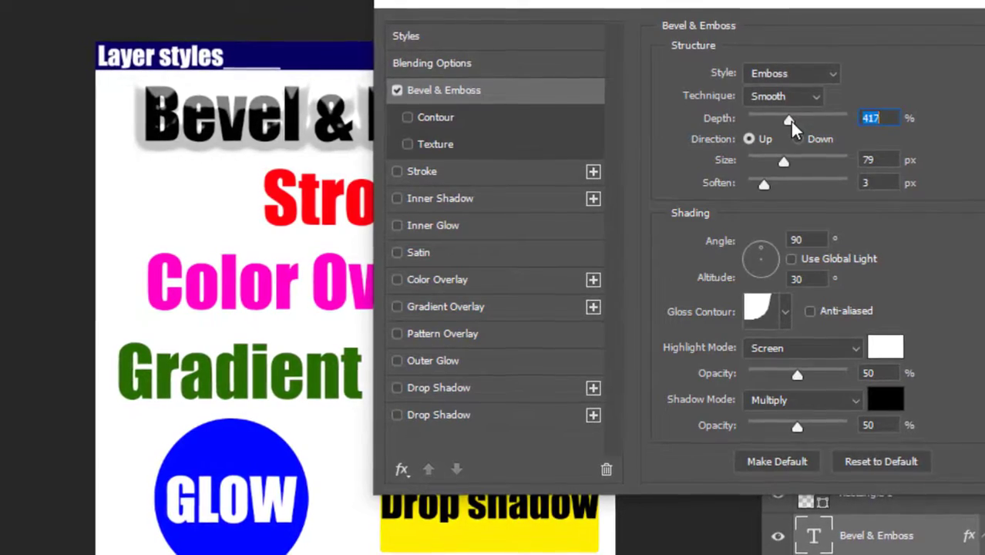
pyautogui.click(798, 121)
# Reduce the emboss size to 24 px and set the gloss contour to the straight diagonal preset
pyautogui.moveTo(782, 160); pyautogui.dragTo(760, 166)
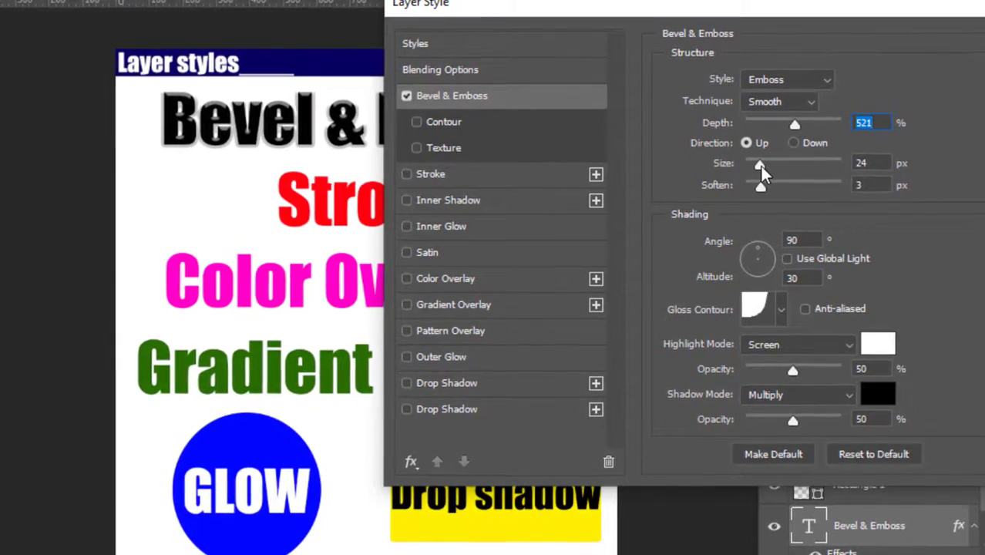
pyautogui.click(773, 306)
pyautogui.click(659, 353)
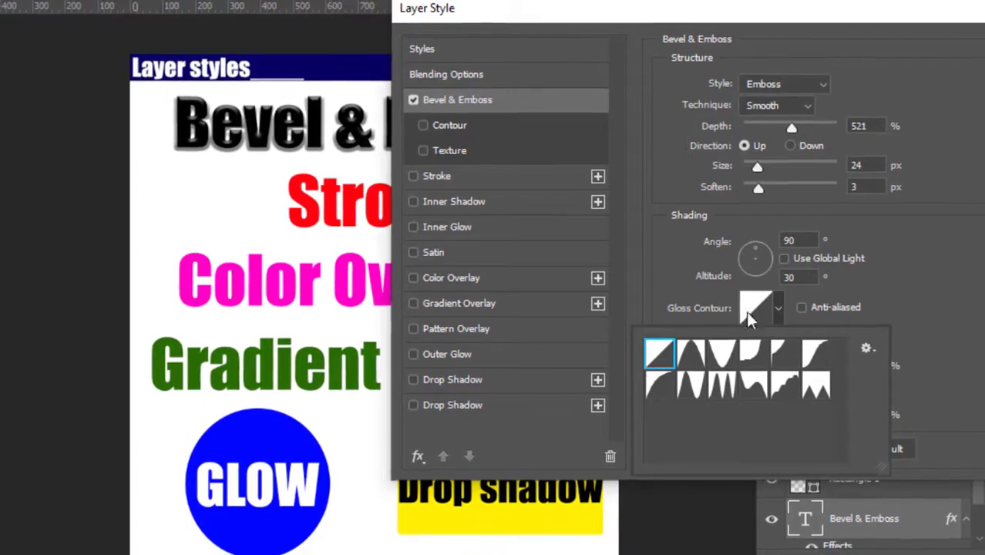
# Set the bevel's highlight opacity to 59% and shadow opacity to 34%, and apply the Bevel & Emboss style
pyautogui.click(947, 282)
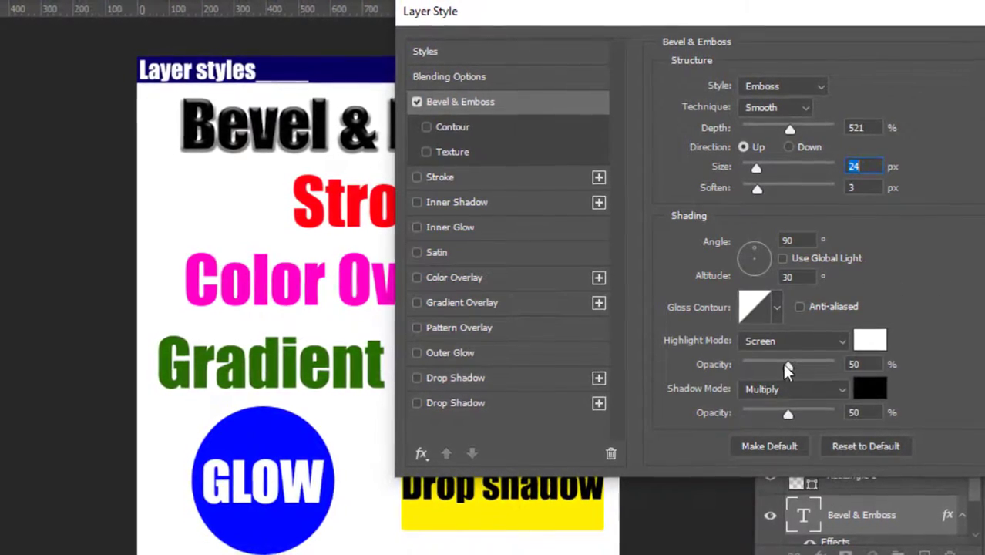
pyautogui.moveTo(783, 363); pyautogui.dragTo(793, 363)
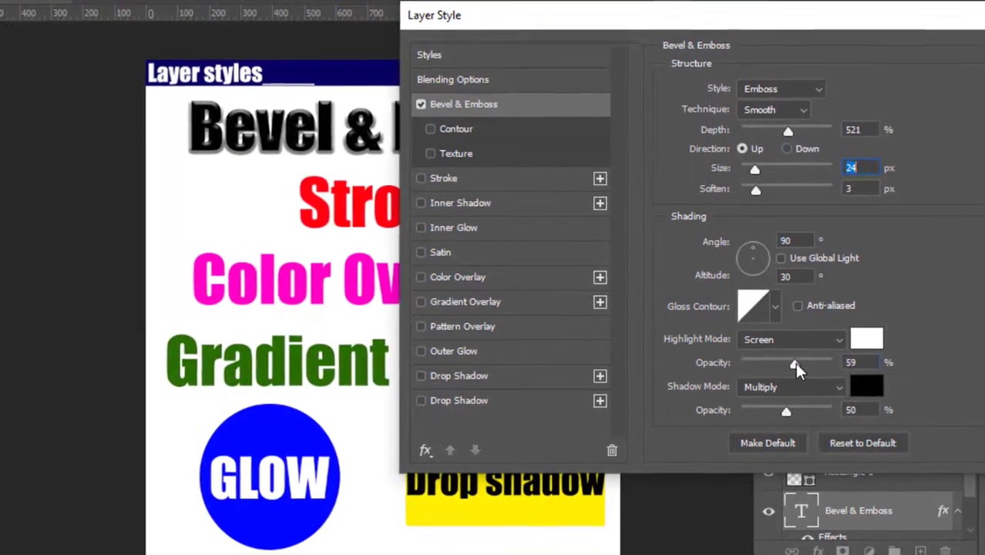
pyautogui.moveTo(783, 412)
pyautogui.mouseDown()
pyautogui.moveTo(774, 416)
pyautogui.moveTo(797, 413)
pyautogui.moveTo(768, 418)
pyautogui.mouseUp()
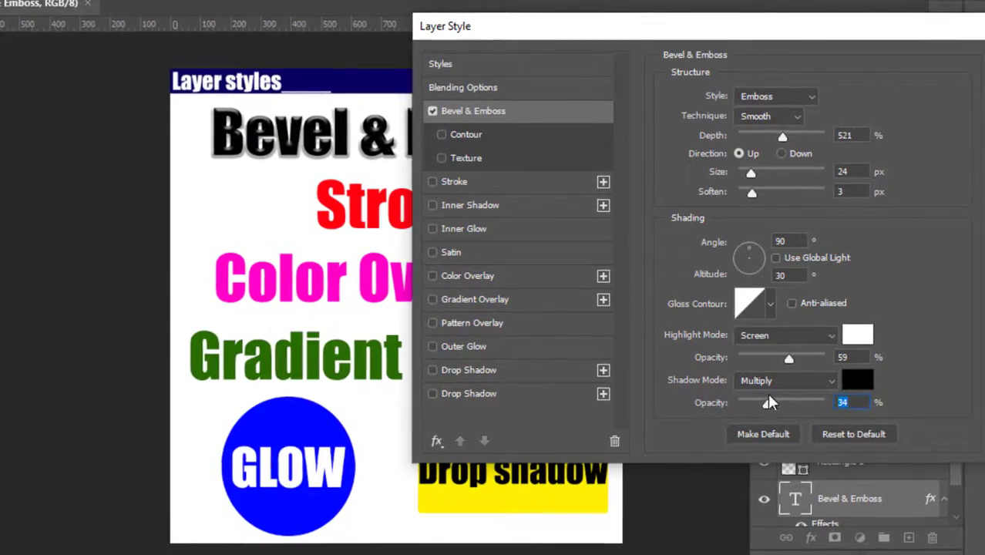
pyautogui.moveTo(761, 36); pyautogui.dragTo(638, 49)
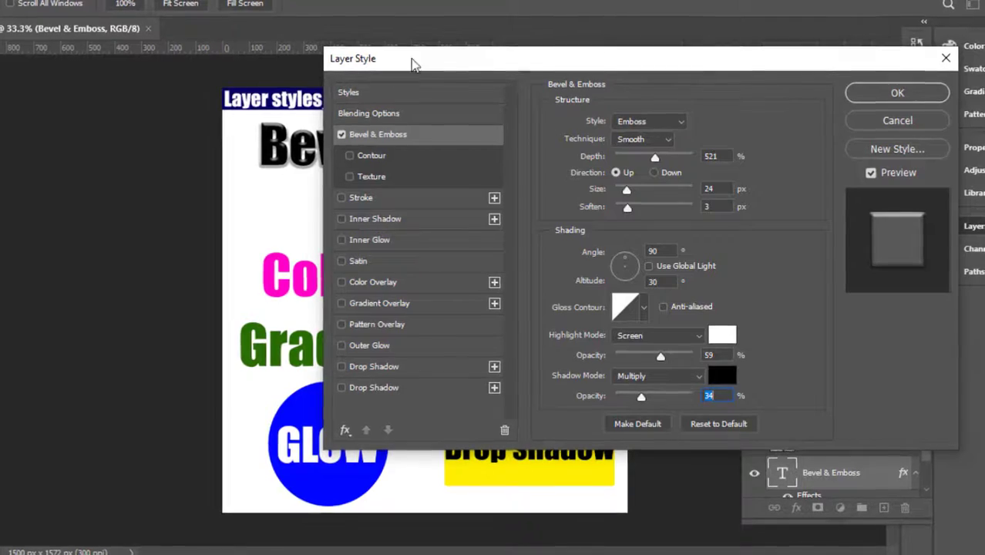
pyautogui.moveTo(402, 63); pyautogui.dragTo(425, 103)
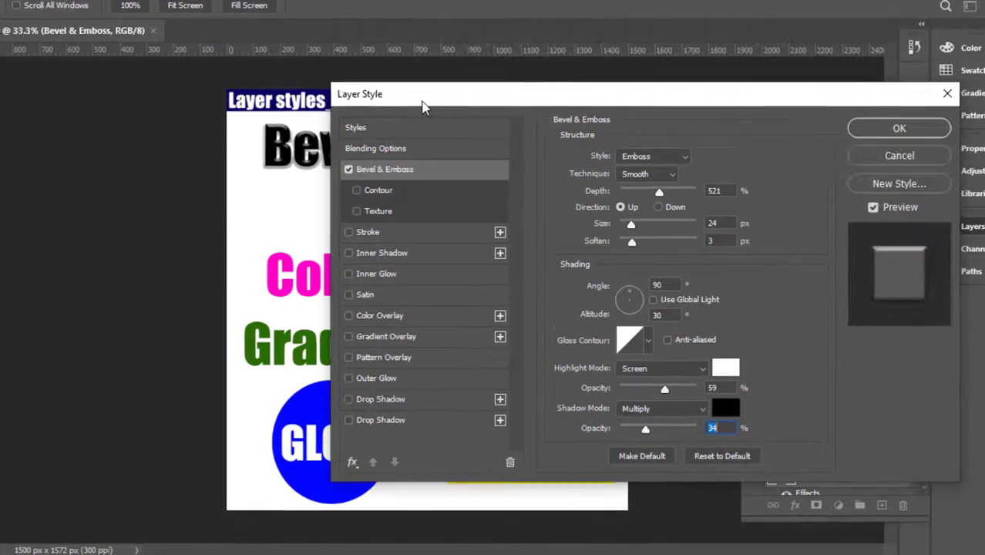
pyautogui.click(892, 129)
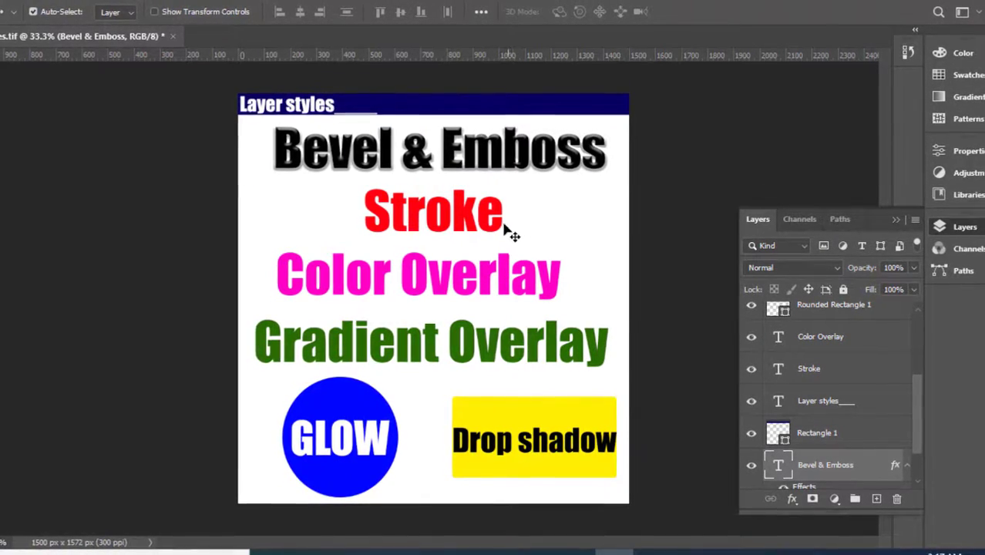
# Open the blending options of the Stroke text layer and move the dialog clear of the Stroke text
pyautogui.moveTo(500, 231); pyautogui.dragTo(493, 229)
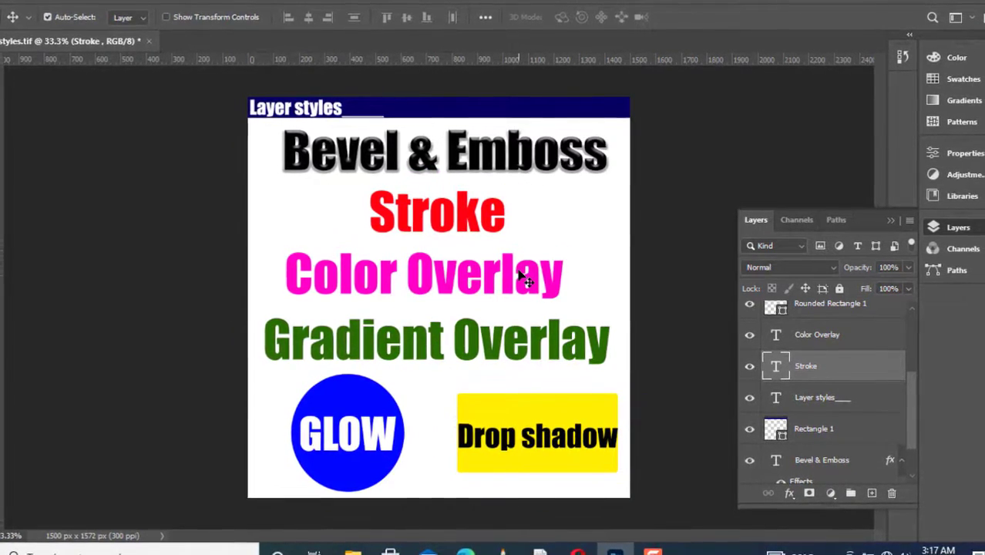
pyautogui.click(789, 492)
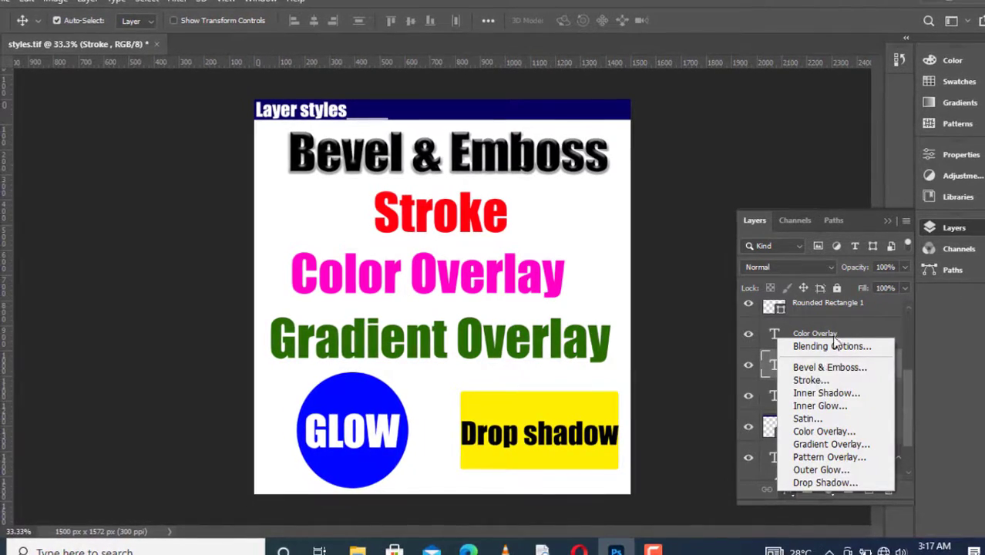
pyautogui.click(903, 345)
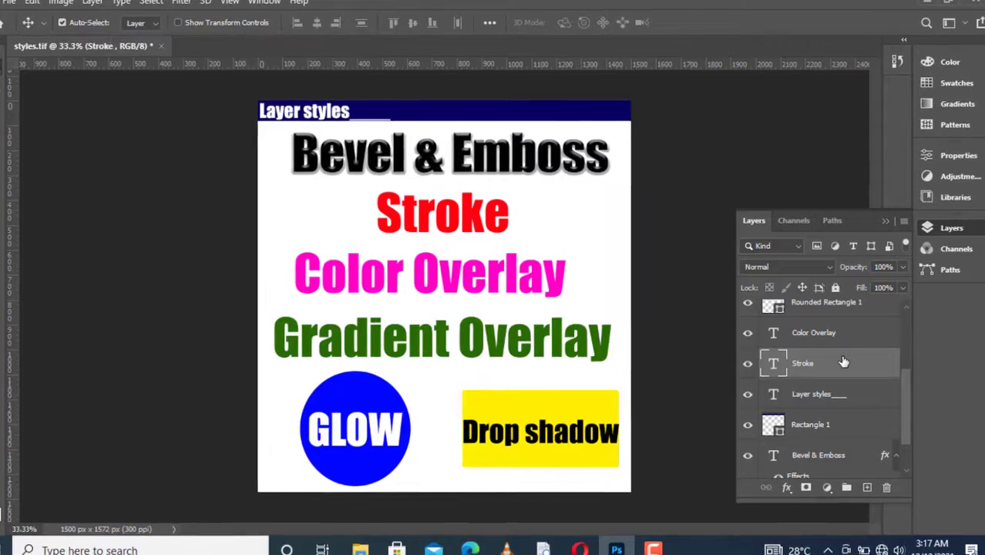
pyautogui.rightClick(843, 362)
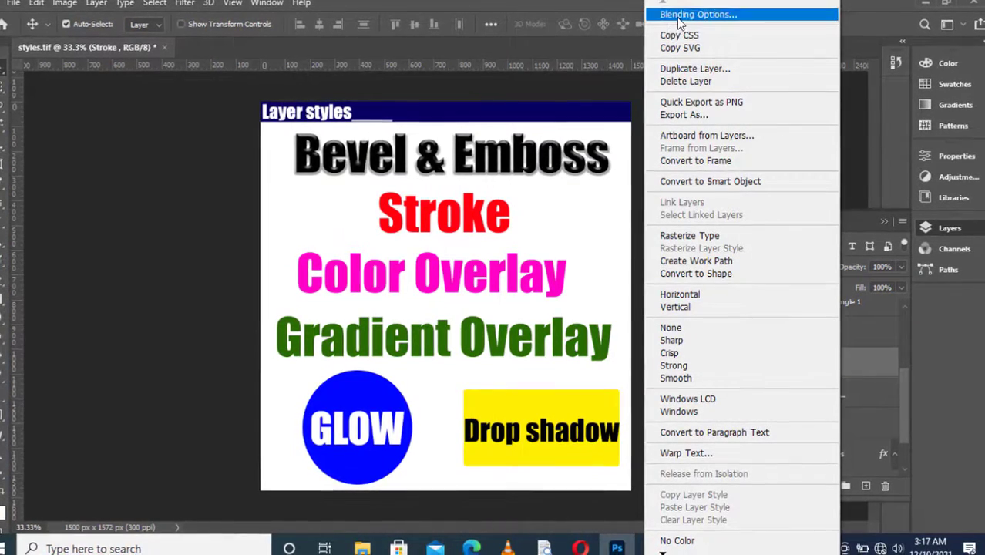
pyautogui.click(677, 17)
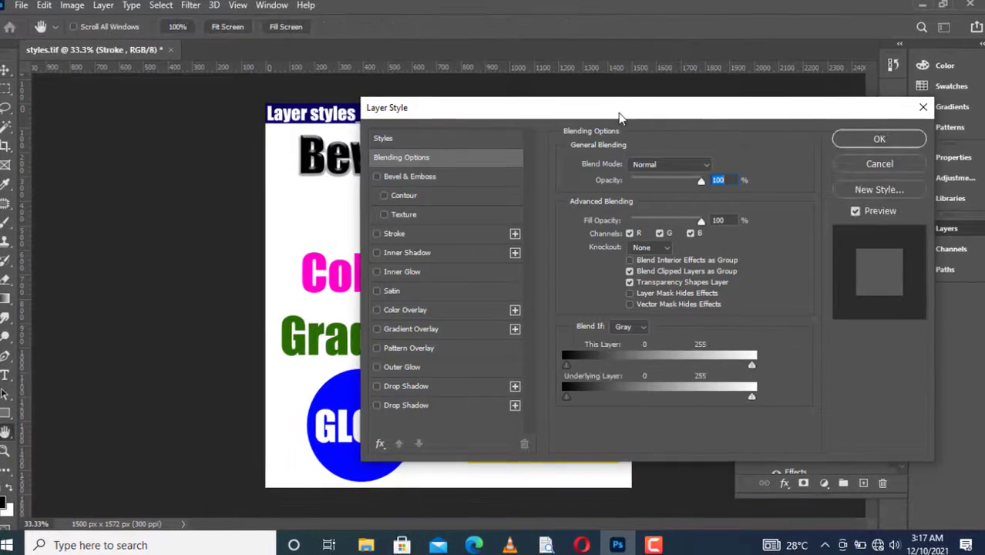
pyautogui.moveTo(621, 114); pyautogui.dragTo(836, 66)
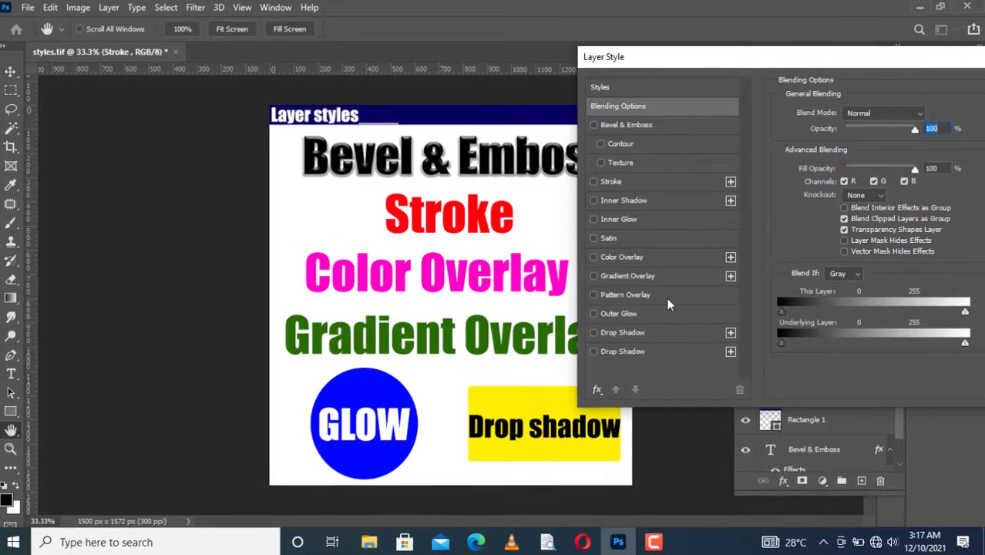
# Enable the Stroke effect on the Stroke text and set its size to 16 px
pyautogui.click(594, 182)
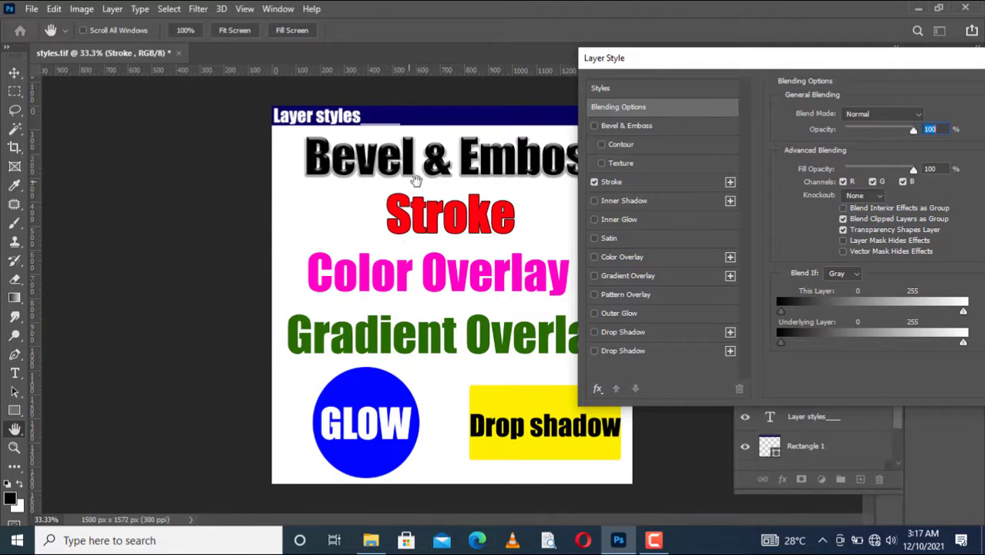
pyautogui.click(622, 183)
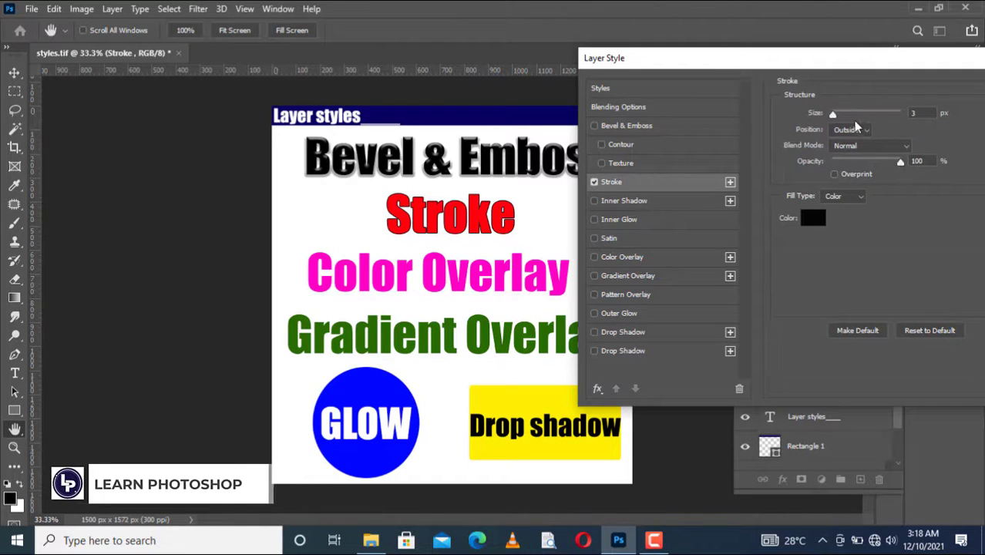
pyautogui.moveTo(831, 114)
pyautogui.mouseDown()
pyautogui.moveTo(850, 120)
pyautogui.moveTo(840, 120)
pyautogui.mouseUp()
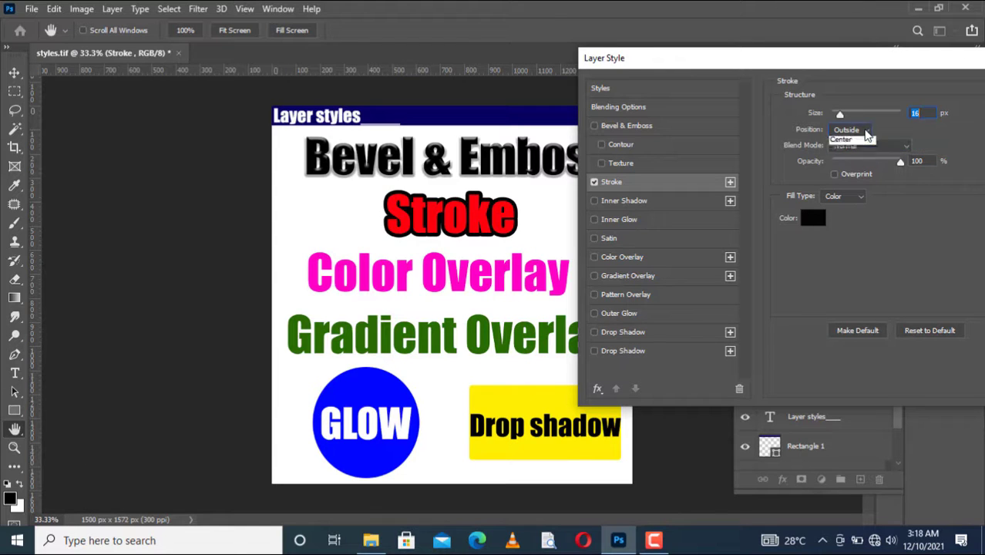
# Try the Inside and Center positions for the stroke and return it to Outside
pyautogui.click(862, 131)
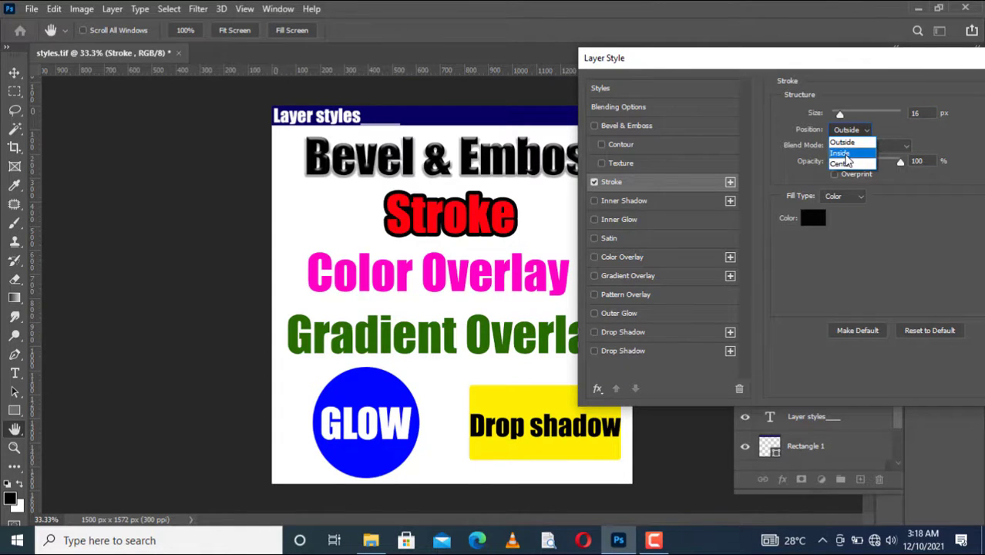
pyautogui.click(842, 152)
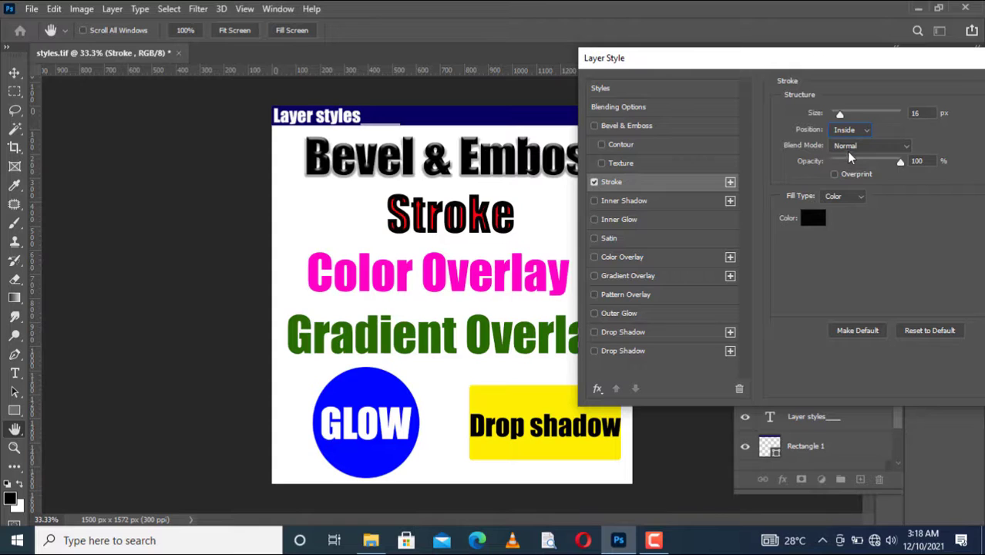
pyautogui.click(861, 132)
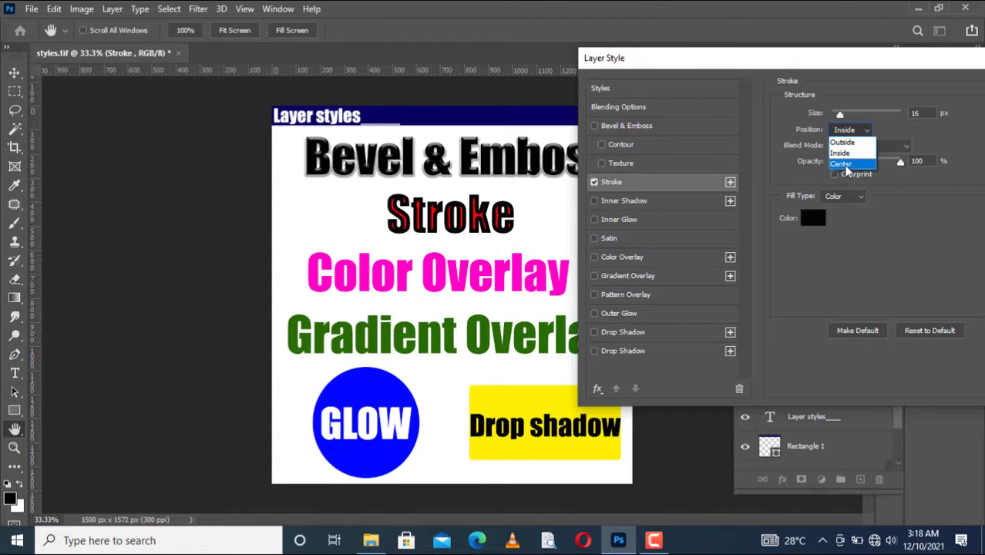
pyautogui.click(847, 164)
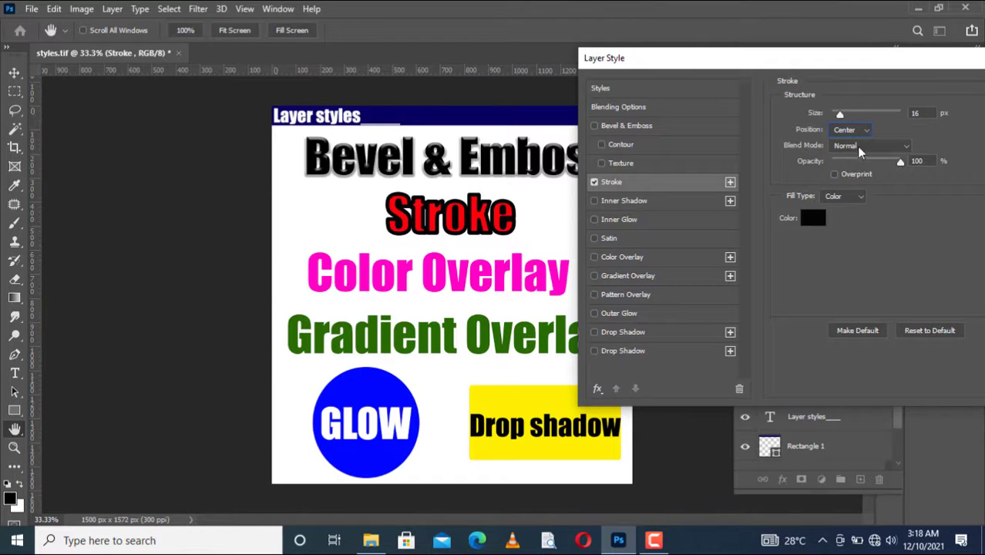
pyautogui.click(860, 132)
pyautogui.click(845, 143)
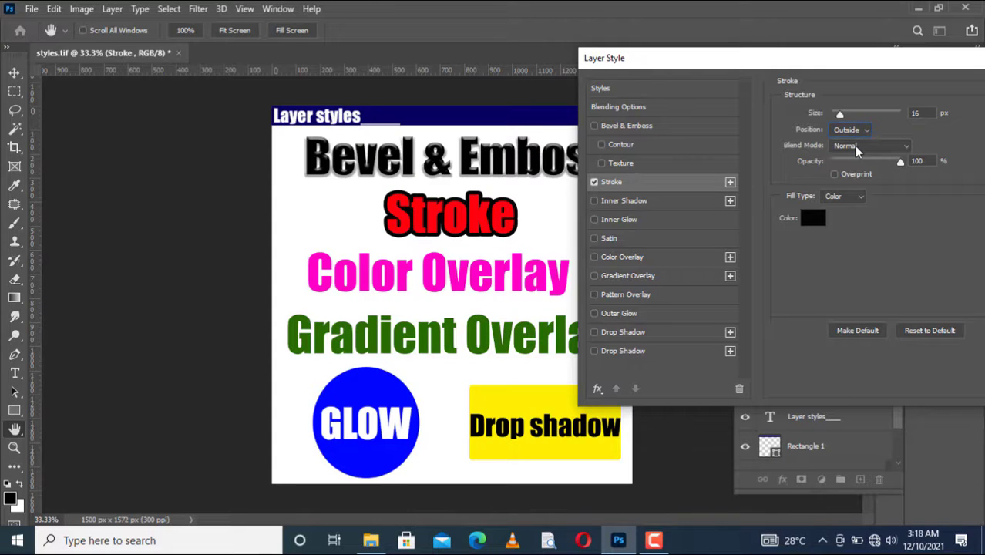
# Try the Darken and Dissolve blend modes on the stroke, leaving its opacity at 100%
pyautogui.click(857, 148)
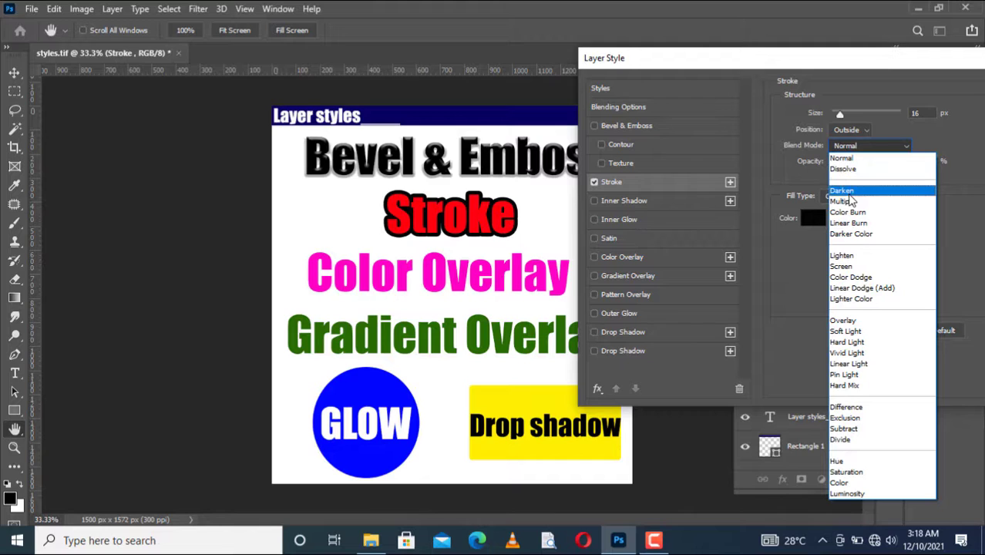
pyautogui.click(850, 195)
pyautogui.click(861, 149)
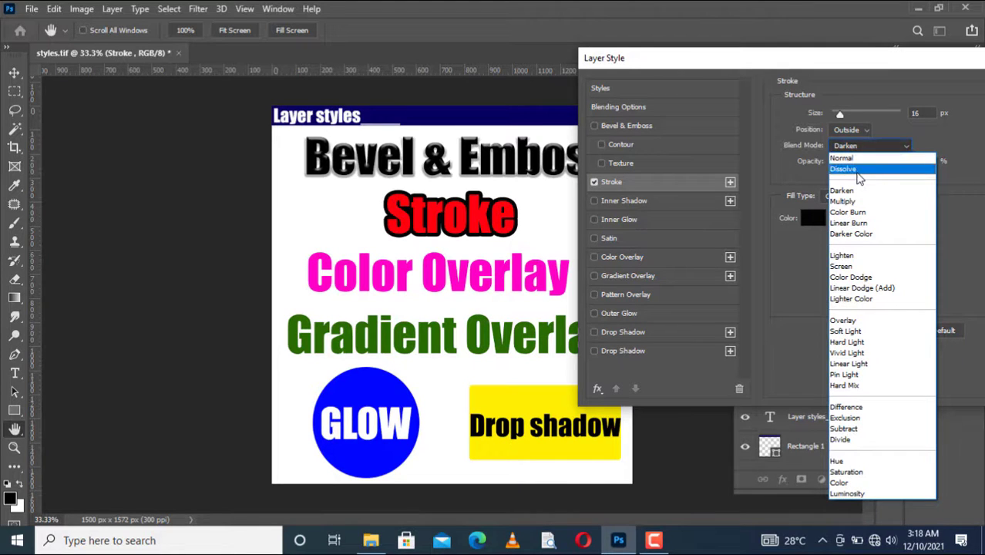
pyautogui.click(857, 171)
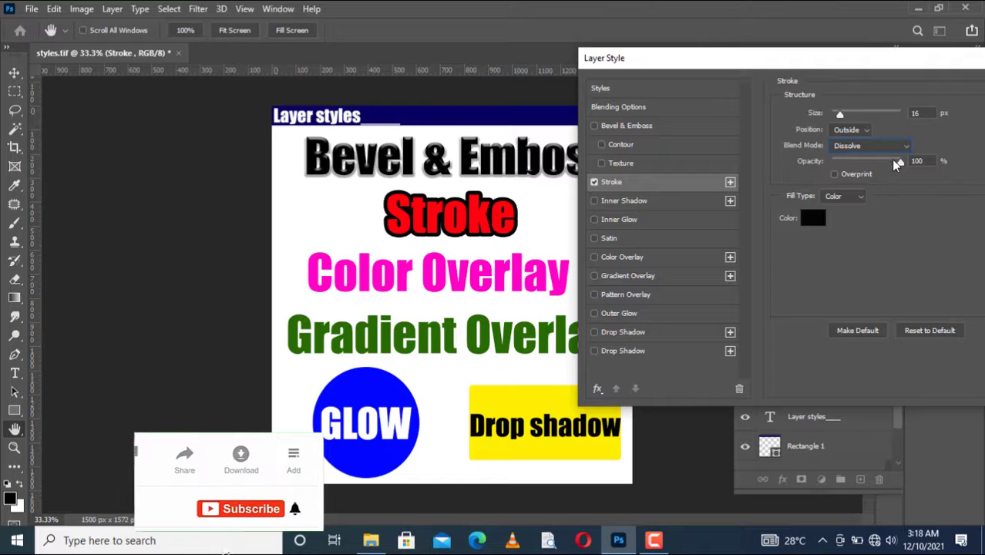
pyautogui.moveTo(896, 165)
pyautogui.mouseDown()
pyautogui.moveTo(854, 176)
pyautogui.moveTo(913, 165)
pyautogui.mouseUp()
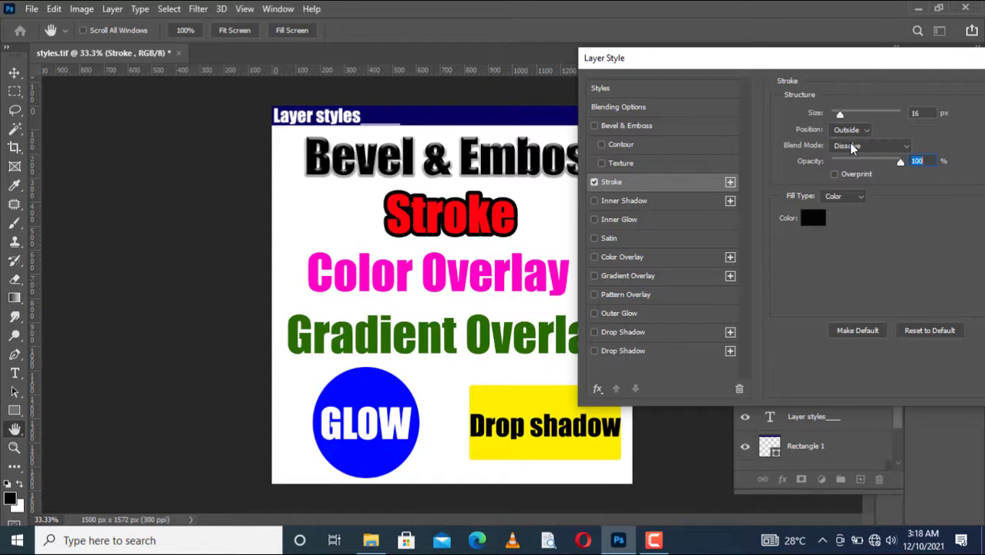
# Try the stroke in Multiply mode at 45% opacity, and restore 100% opacity and Normal mode
pyautogui.click(852, 151)
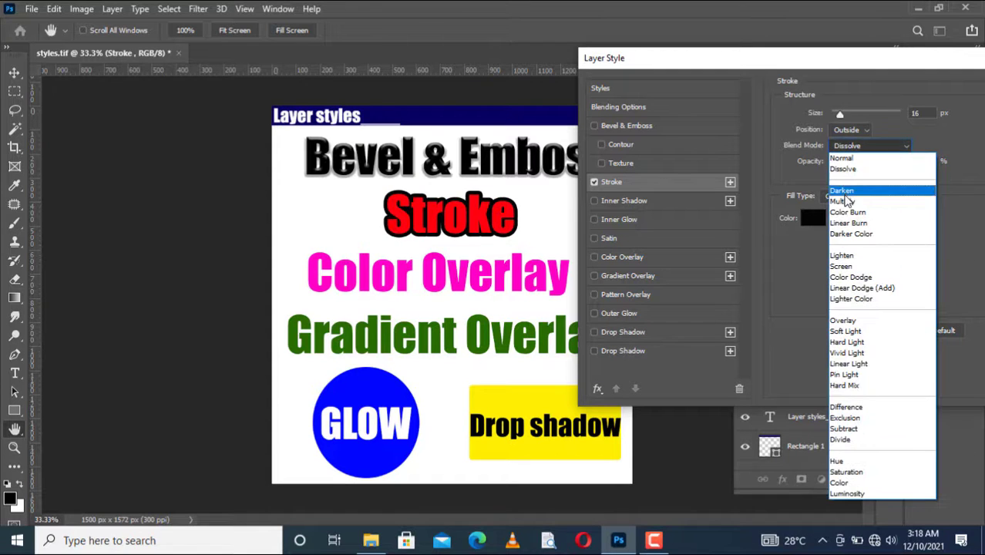
pyautogui.click(844, 201)
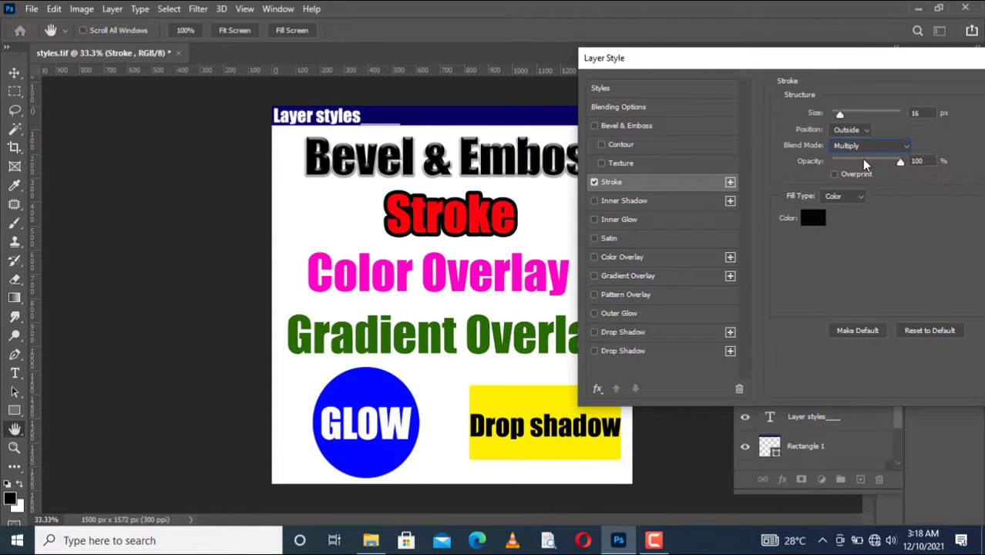
pyautogui.click(864, 162)
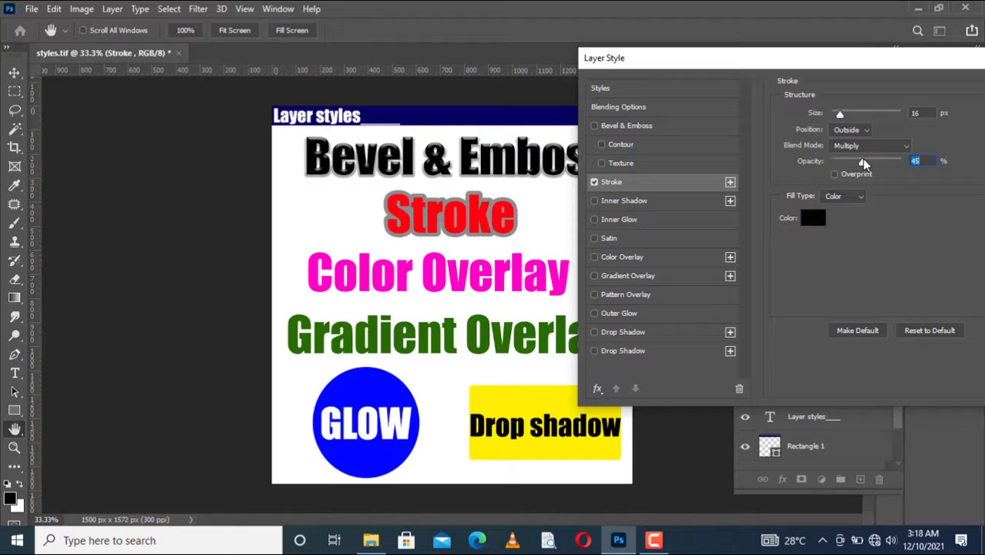
pyautogui.moveTo(864, 162)
pyautogui.mouseDown()
pyautogui.moveTo(855, 162)
pyautogui.moveTo(928, 158)
pyautogui.mouseUp()
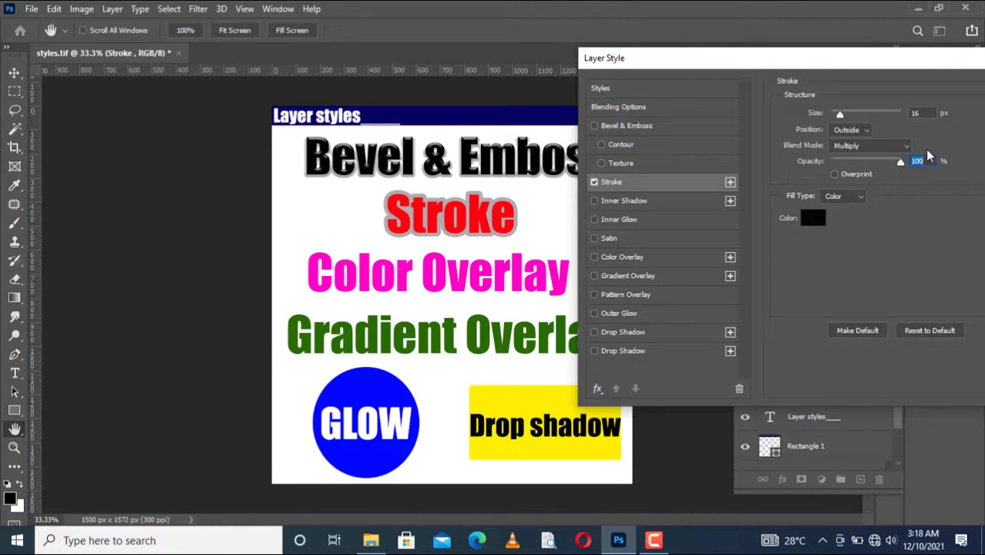
pyautogui.click(867, 146)
pyautogui.click(859, 158)
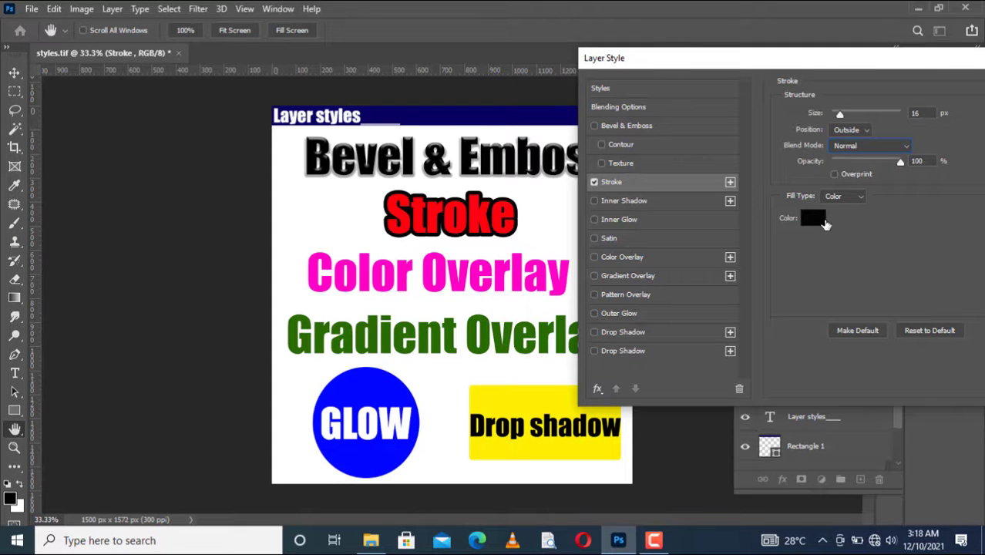
# Sample the Color Overlay text's magenta as the stroke color and try the darker magenta c2219e
pyautogui.click(817, 220)
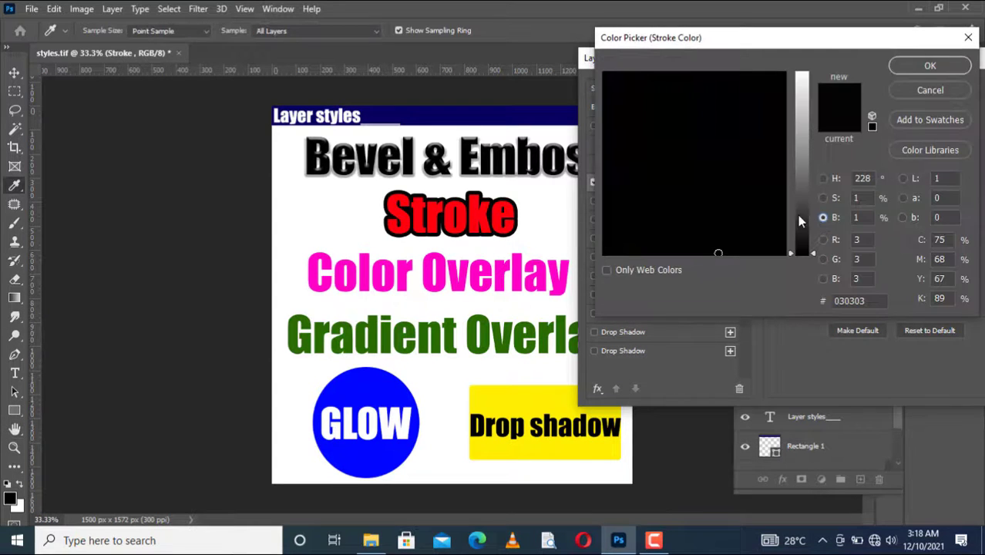
pyautogui.click(507, 268)
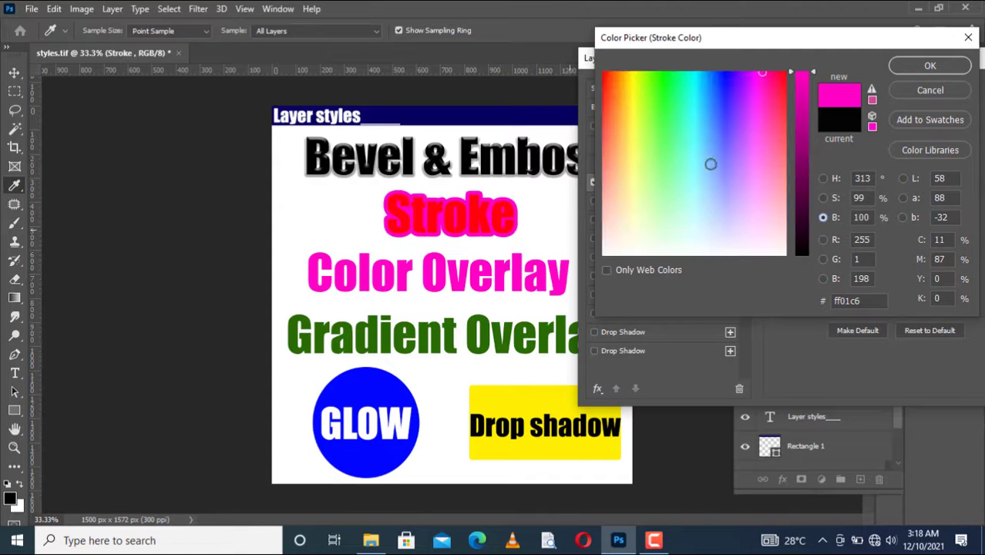
pyautogui.click(822, 178)
pyautogui.click(754, 114)
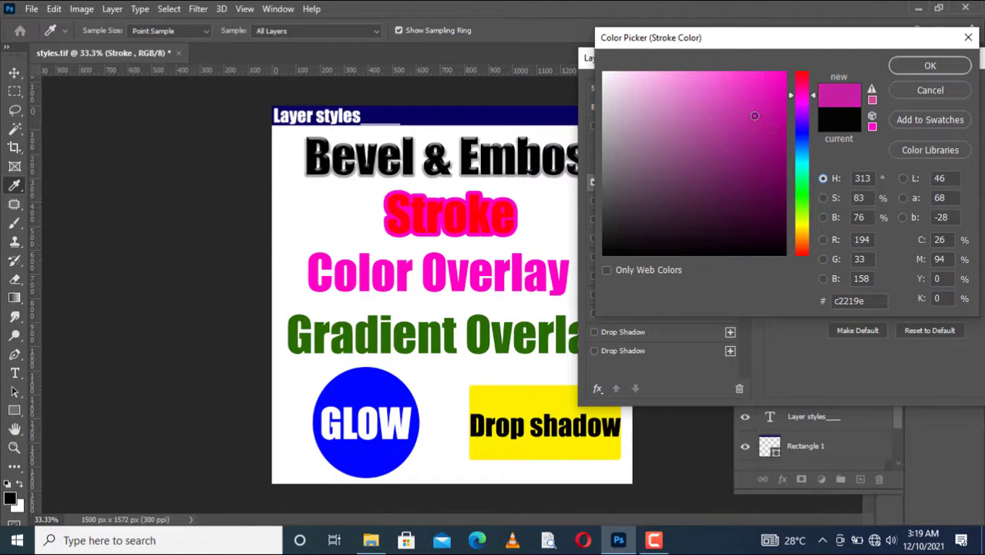
# Try the blue 0636a4 and the darker blue 072976 as the stroke color
pyautogui.click(779, 137)
pyautogui.click(801, 142)
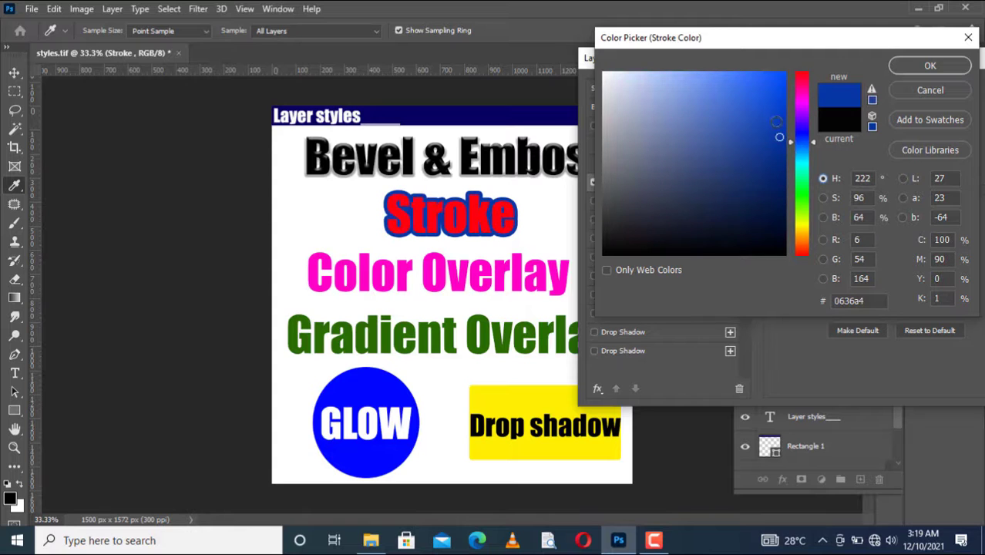
pyautogui.moveTo(776, 119); pyautogui.dragTo(774, 170)
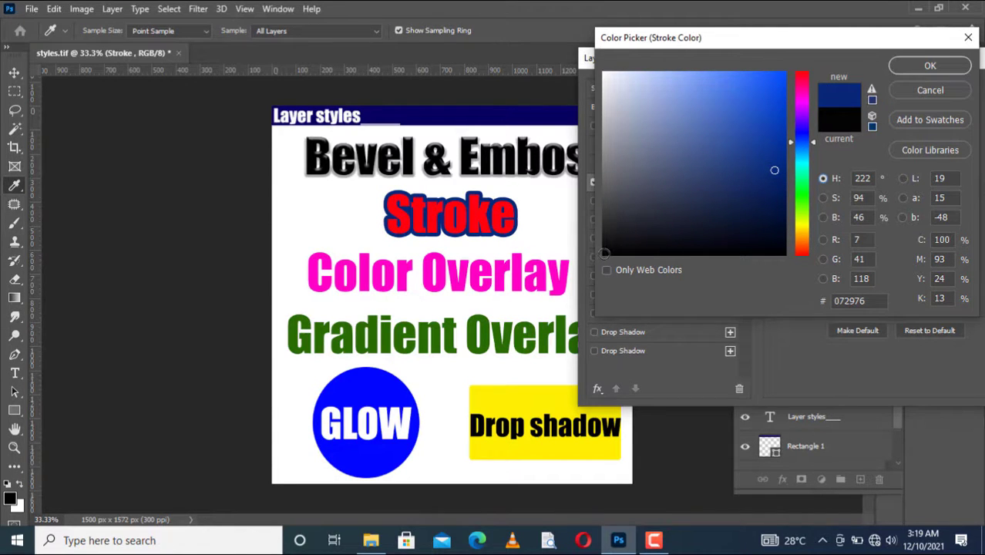
# Try near-black 020202 and off-white fafbfd as the stroke color, and apply pure black 000000
pyautogui.click(605, 253)
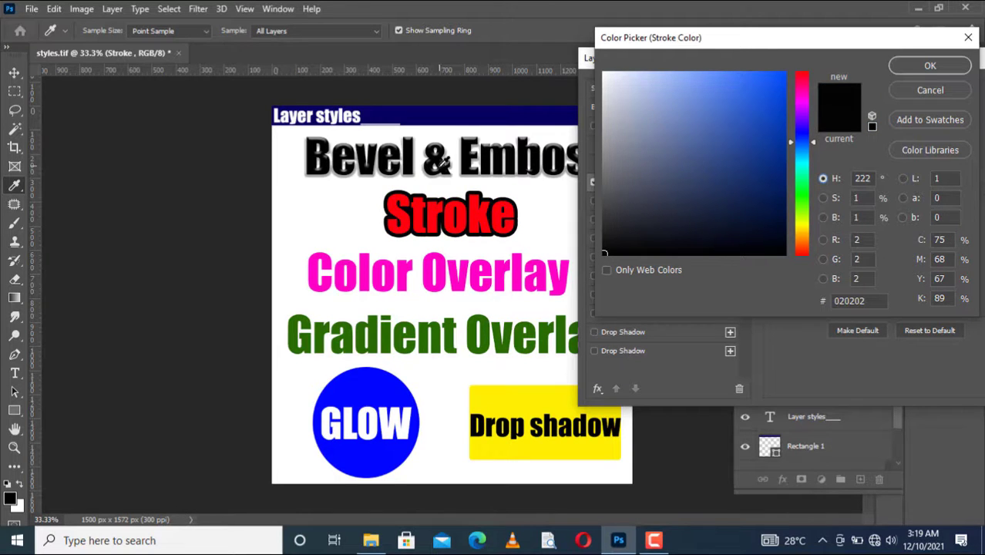
pyautogui.click(604, 73)
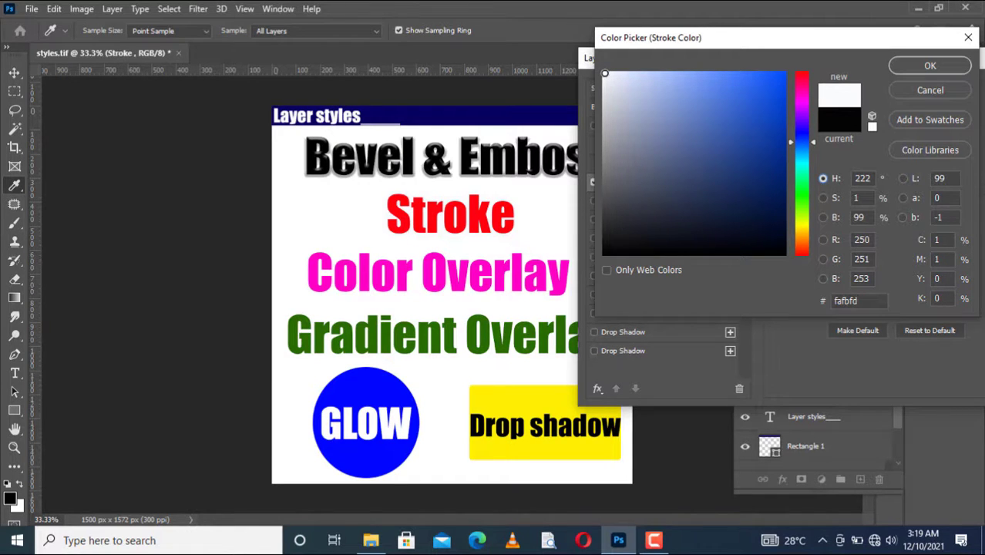
pyautogui.click(603, 255)
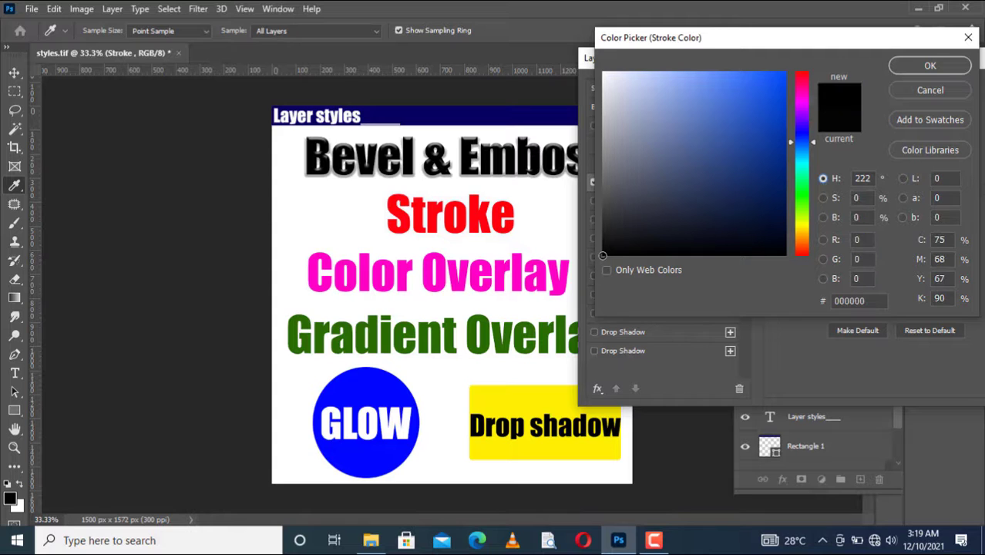
pyautogui.click(930, 66)
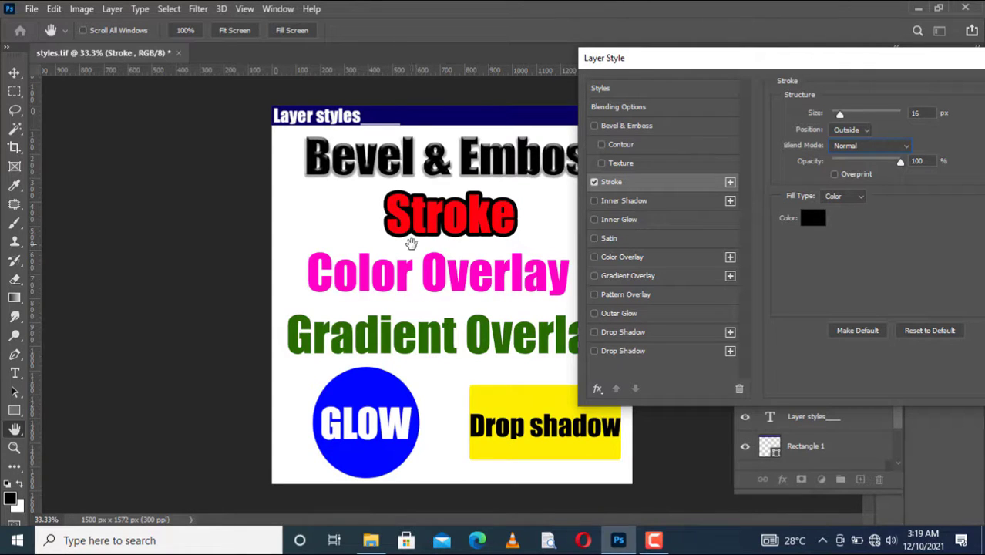
# Add a second stroke effect to the Stroke text and color the lower of the two strokes off-white fcfafa
pyautogui.click(730, 182)
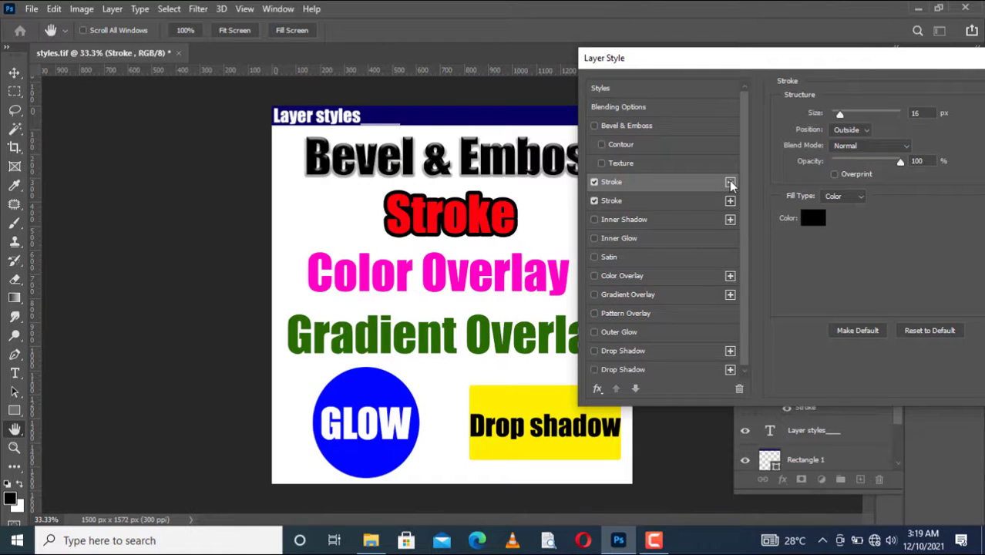
pyautogui.click(688, 205)
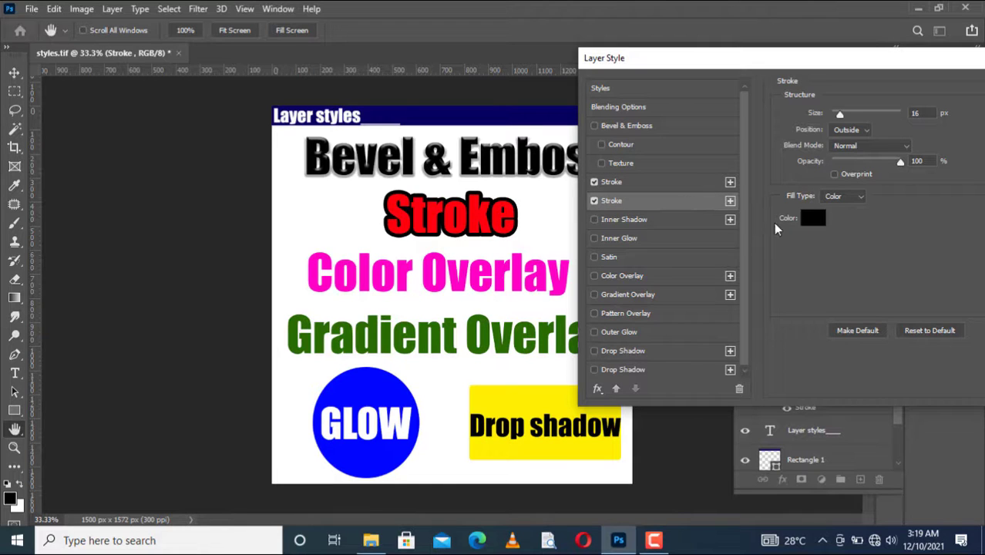
pyautogui.click(817, 221)
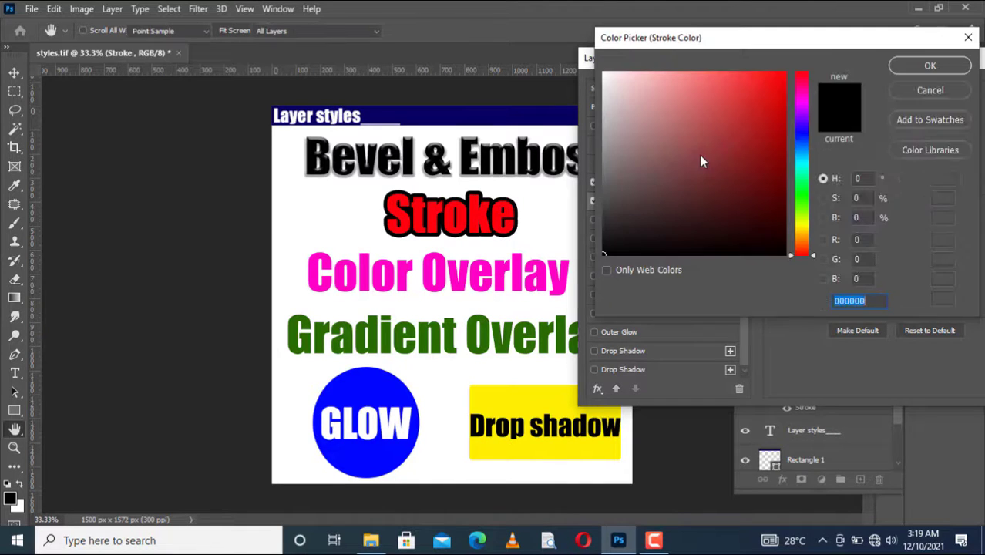
pyautogui.click(605, 75)
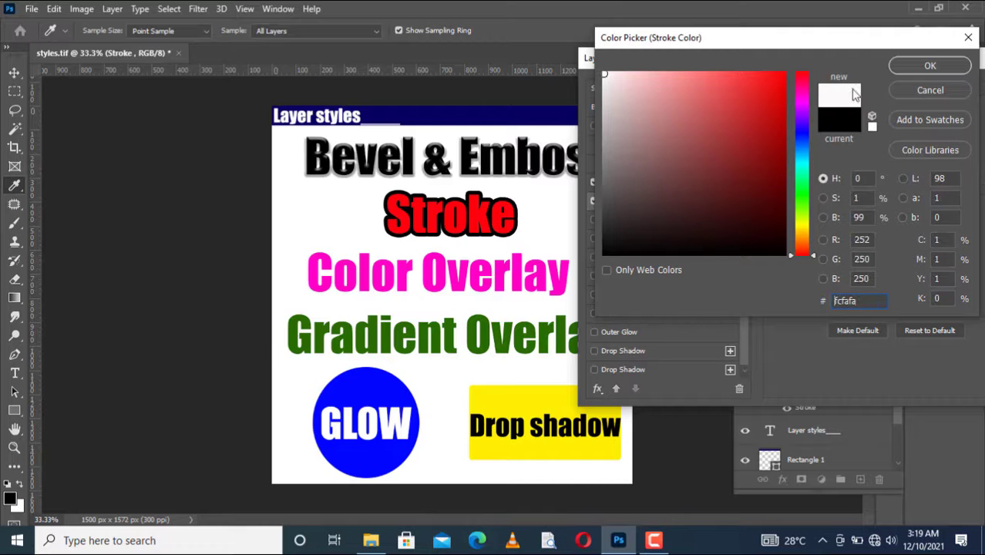
pyautogui.click(930, 66)
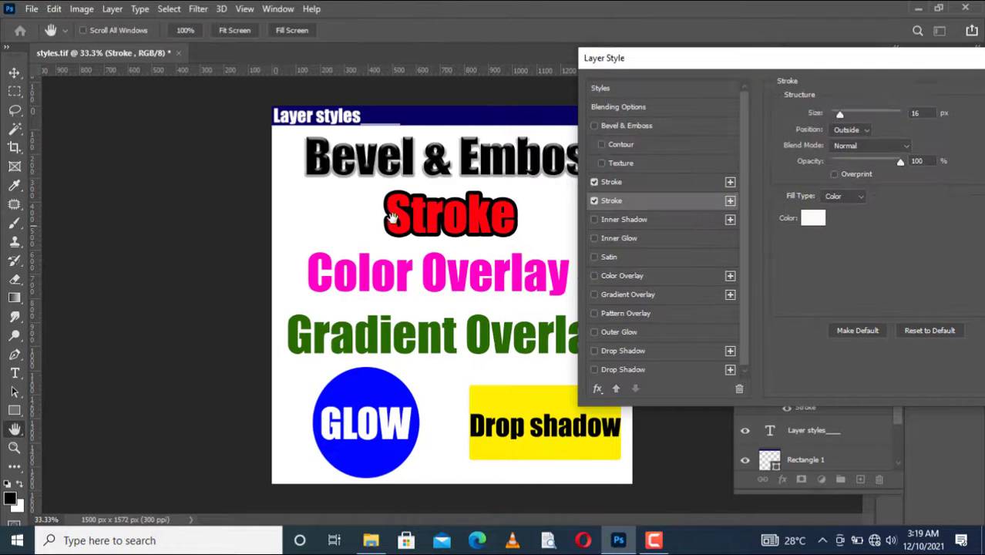
# Set the lower stroke's color back to black
pyautogui.click(593, 200)
pyautogui.click(812, 218)
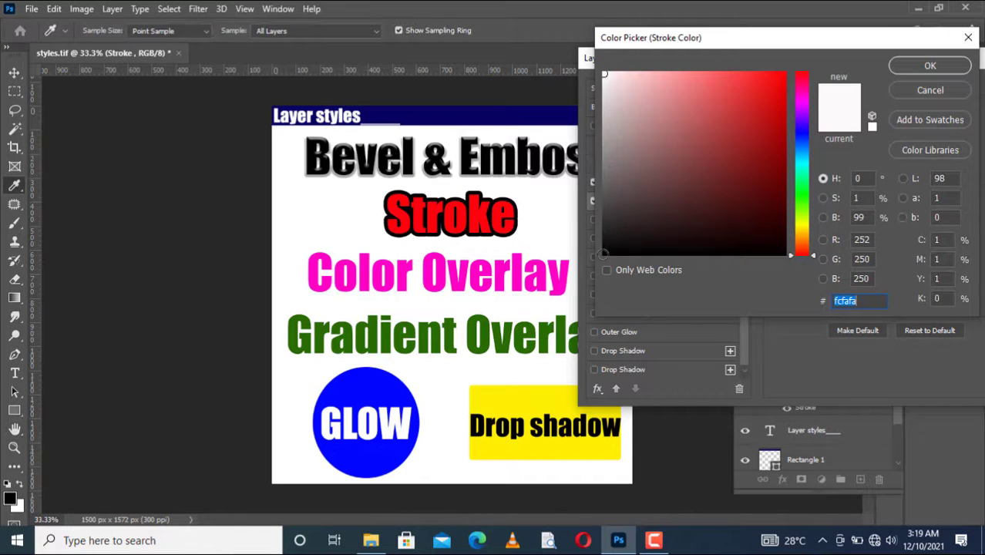
pyautogui.click(602, 255)
pyautogui.click(914, 68)
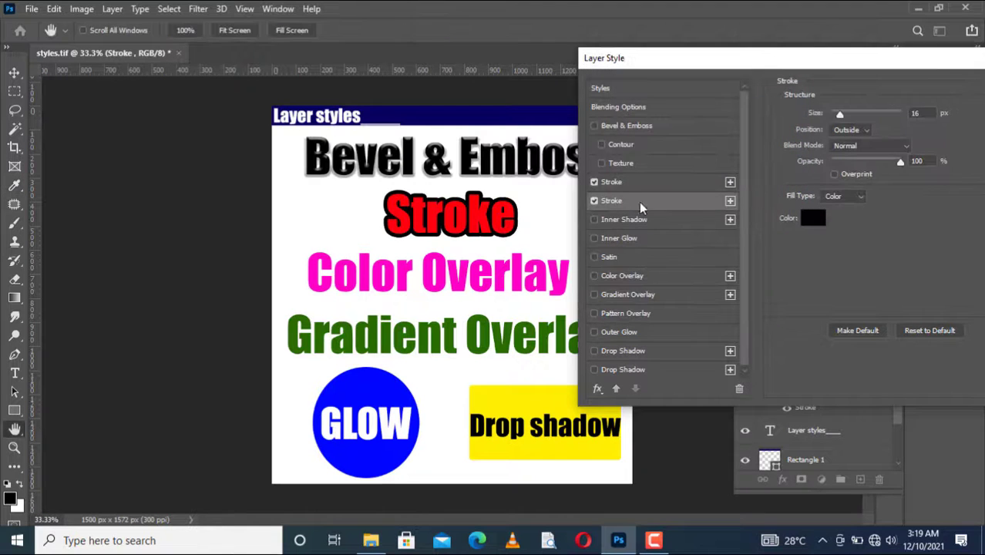
# Change the upper stroke's color to off-white fcf9f9
pyautogui.click(688, 182)
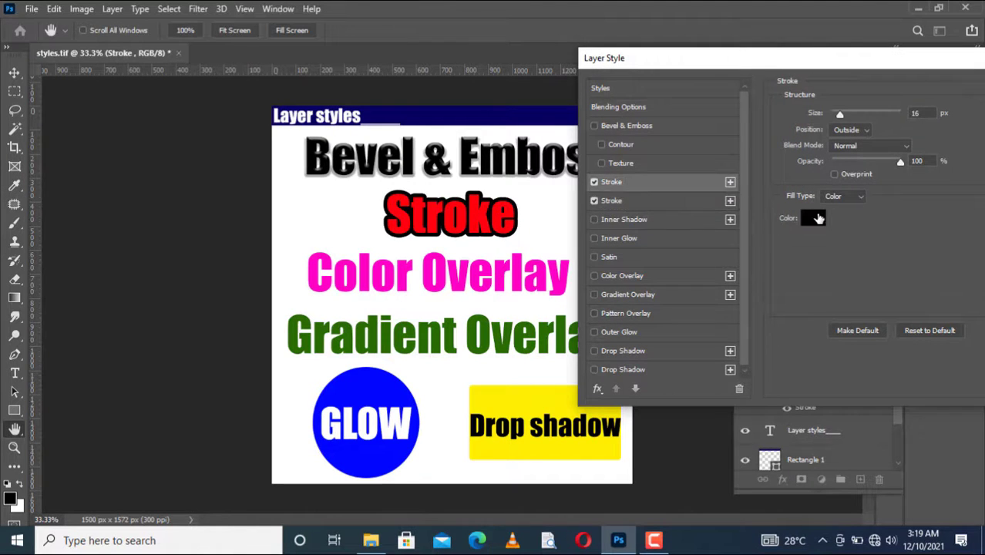
pyautogui.click(812, 217)
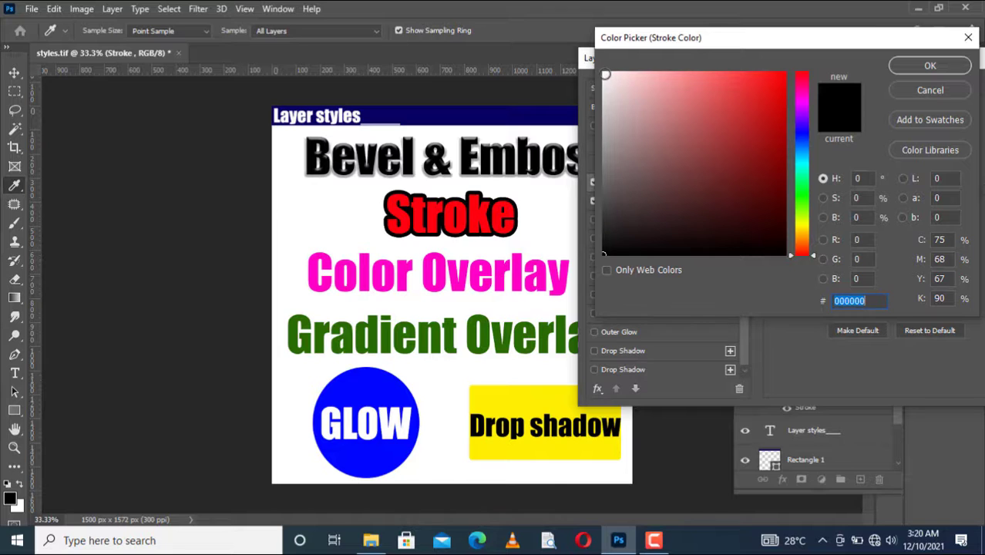
pyautogui.click(605, 74)
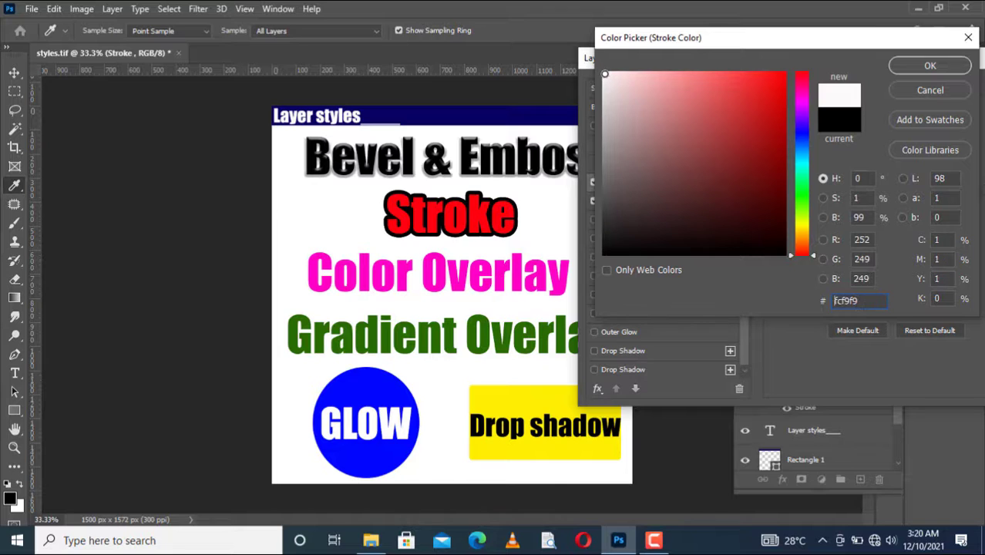
pyautogui.click(908, 66)
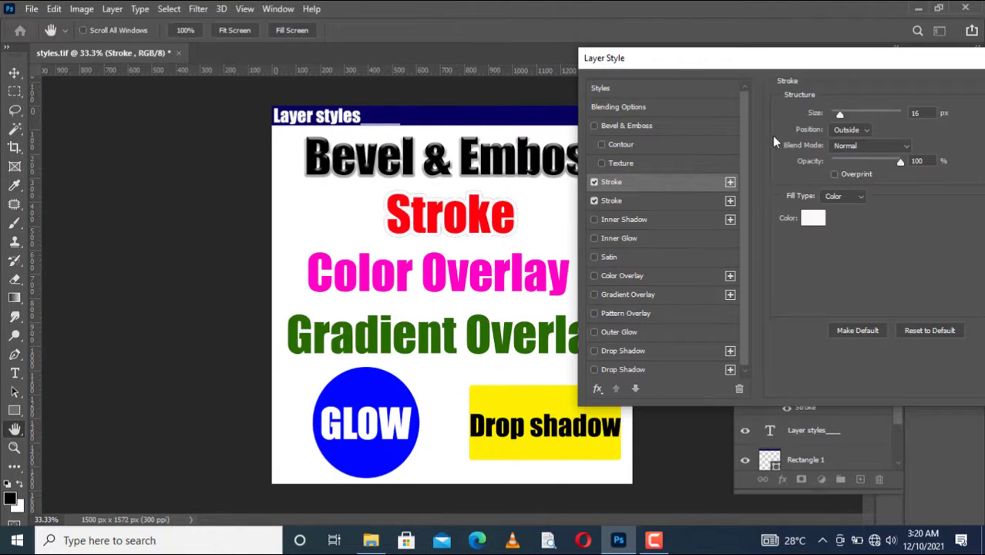
# Reduce the upper stroke's size to 5 px and apply the layer style to the Stroke text
pyautogui.moveTo(845, 117); pyautogui.dragTo(835, 114)
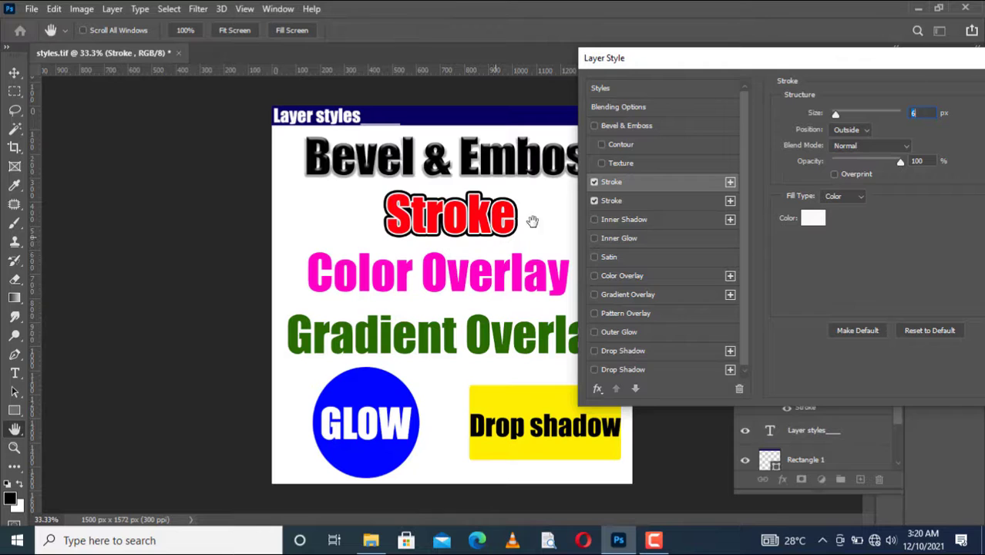
pyautogui.moveTo(838, 112); pyautogui.dragTo(835, 117)
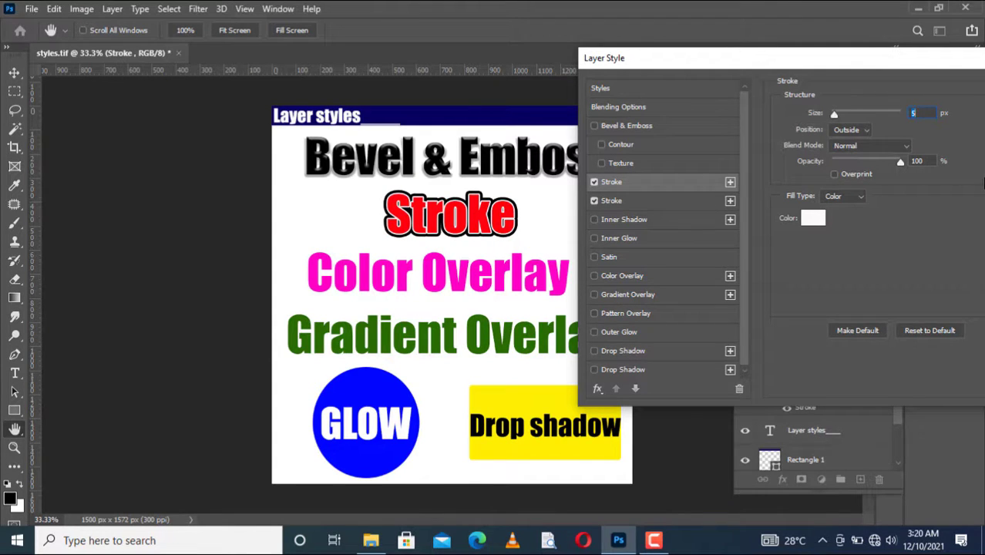
pyautogui.moveTo(890, 66); pyautogui.dragTo(792, 60)
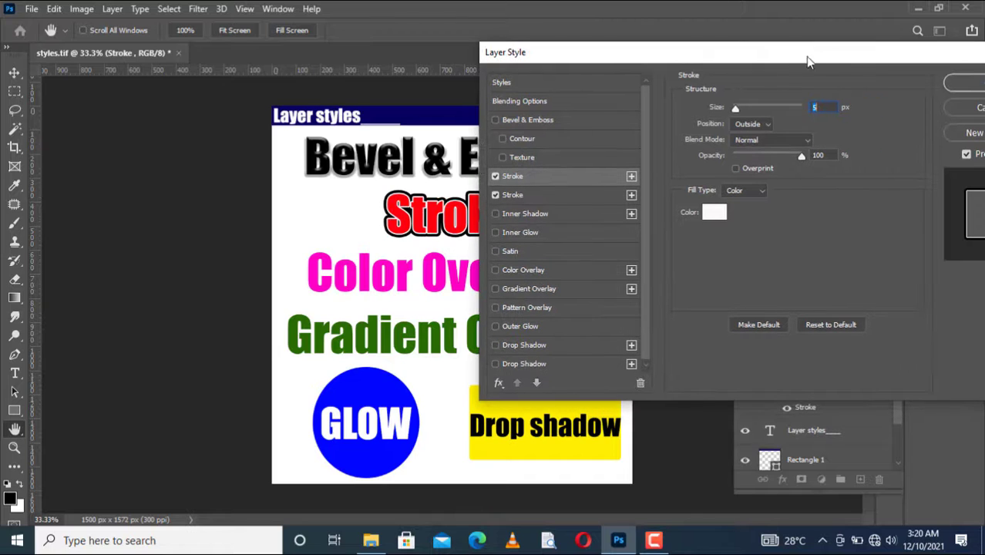
pyautogui.click(974, 83)
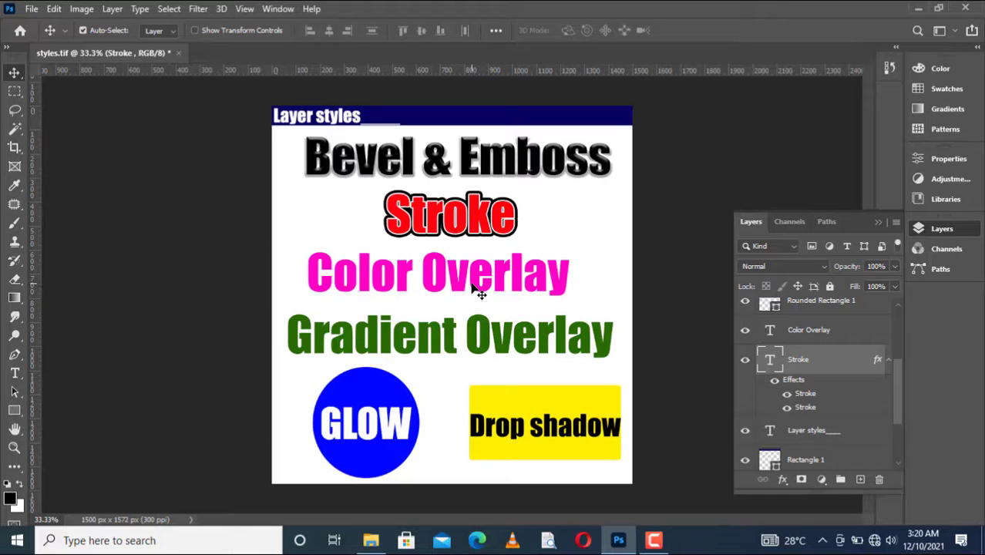
# Add a Color Overlay effect to the Color Overlay text layer, keeping its text in view
pyautogui.click(475, 285)
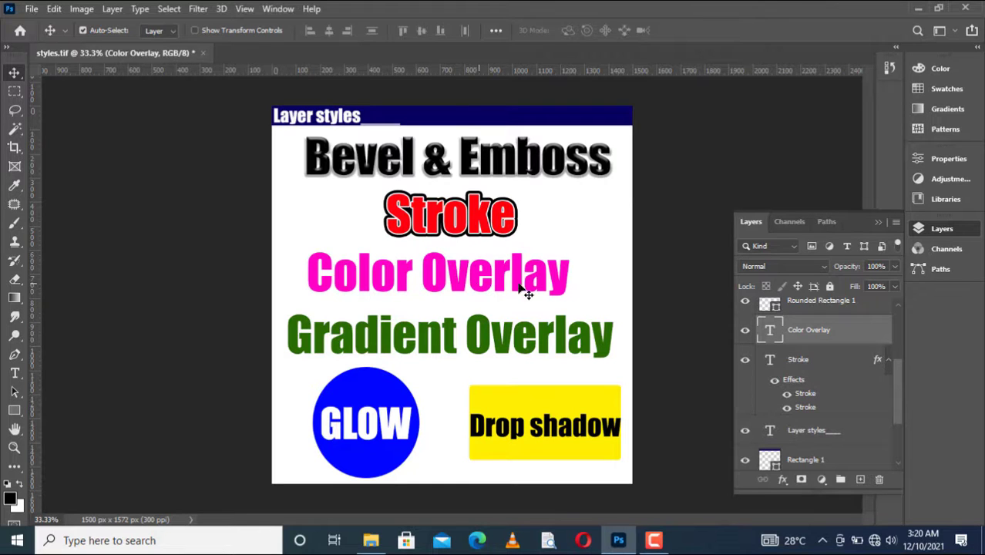
pyautogui.click(785, 482)
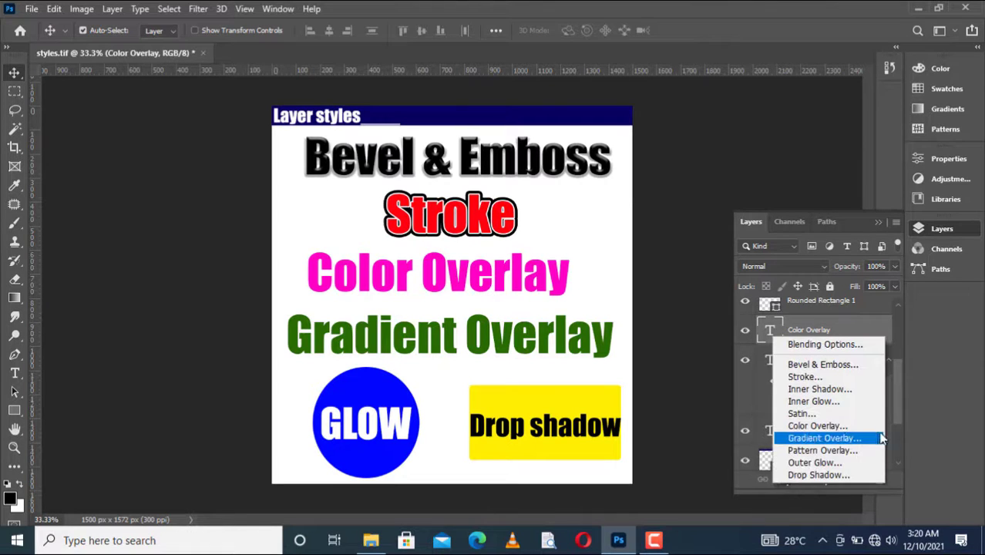
pyautogui.click(826, 426)
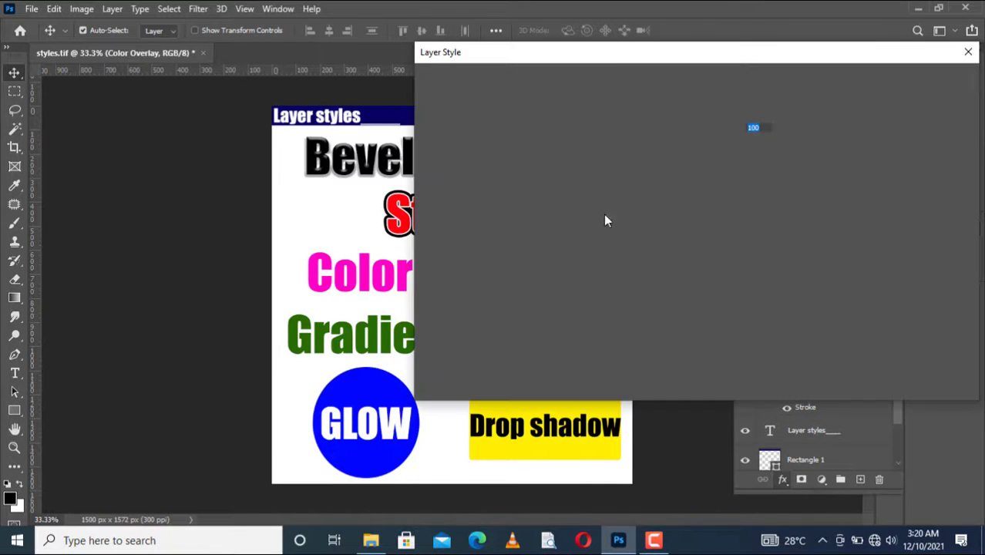
pyautogui.moveTo(619, 62); pyautogui.dragTo(727, 86)
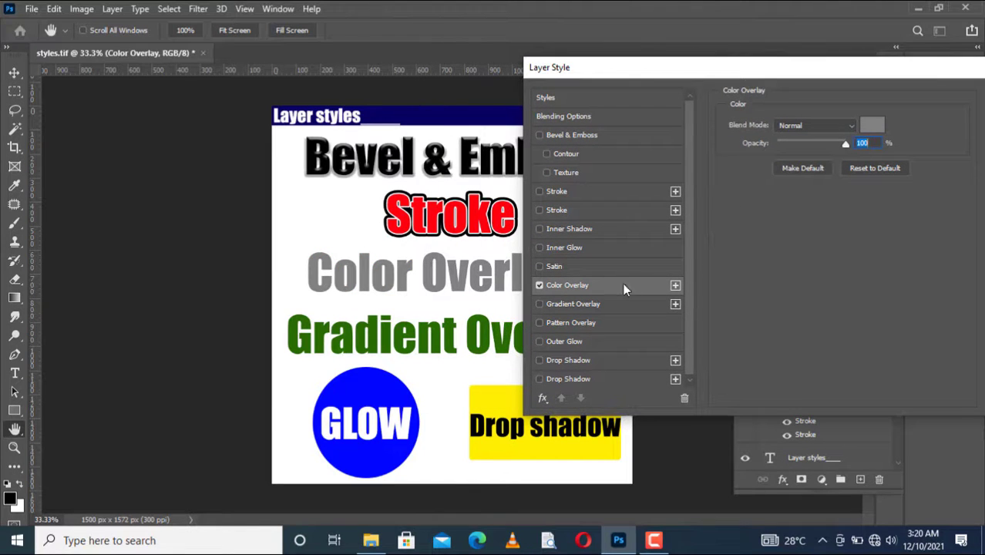
# Set the overlay color to dark teal 004548 and apply the layer style to the Color Overlay text
pyautogui.click(873, 128)
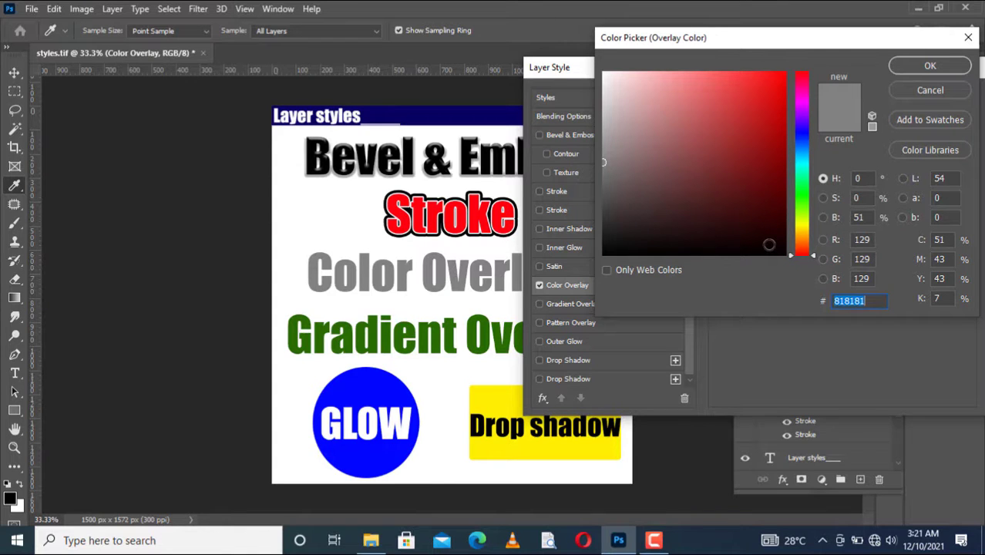
pyautogui.click(802, 164)
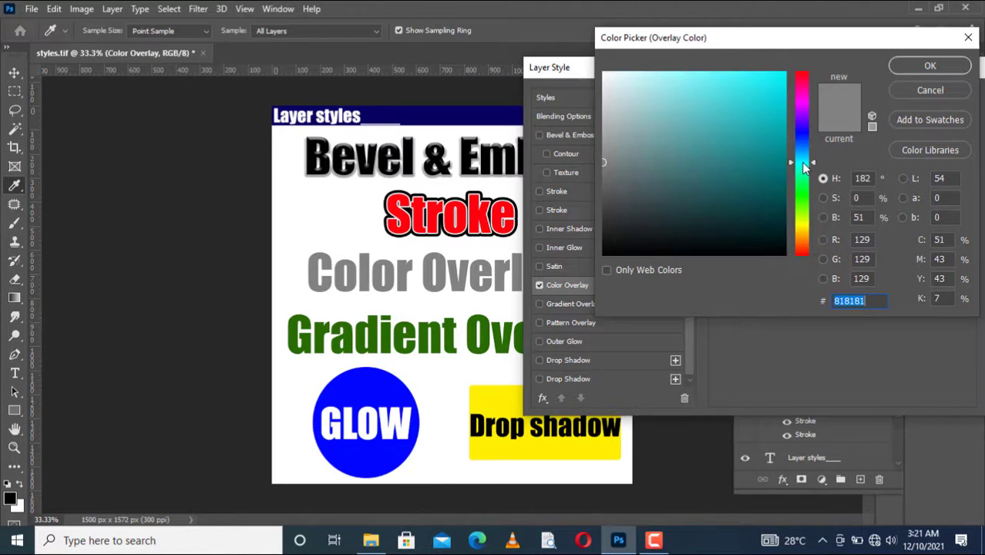
pyautogui.click(780, 123)
pyautogui.moveTo(781, 123); pyautogui.dragTo(784, 203)
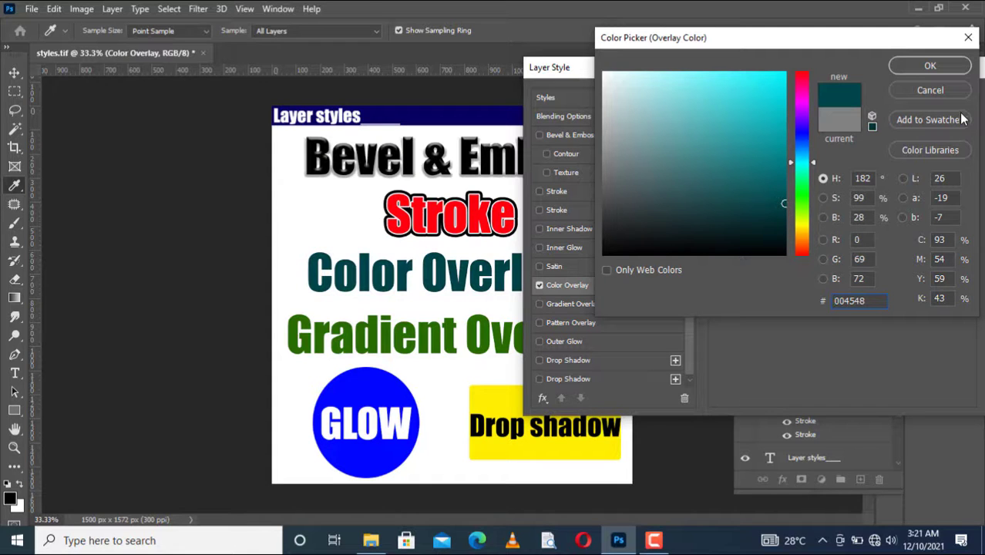
pyautogui.click(931, 67)
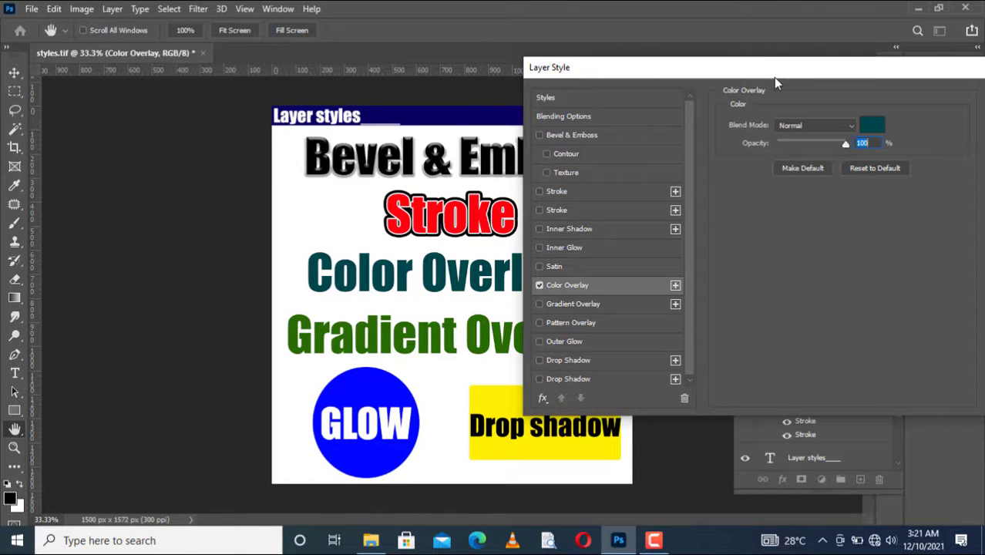
pyautogui.moveTo(773, 77); pyautogui.dragTo(721, 114)
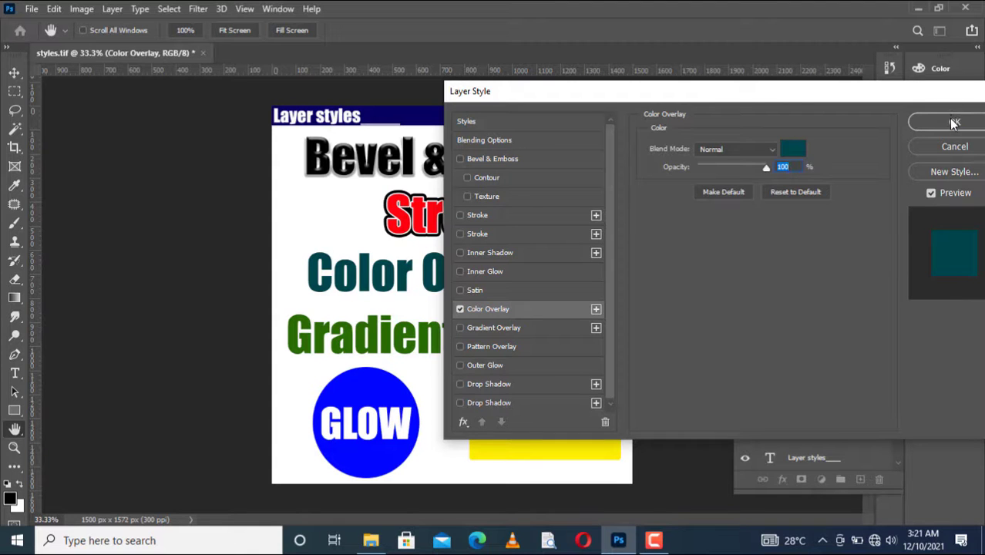
pyautogui.click(924, 121)
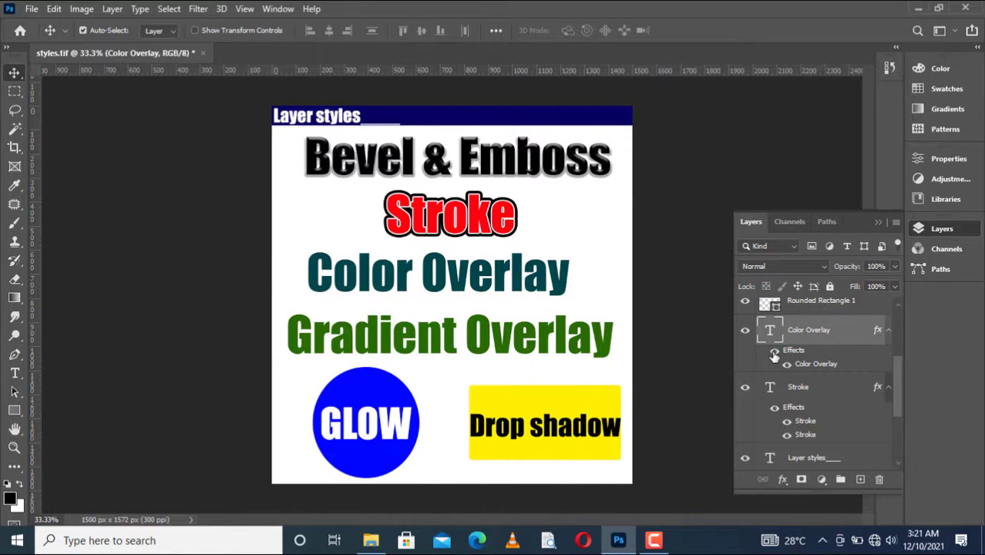
# Toggle the Color Overlay layer's effects off and on to compare the text with and without the overlay
pyautogui.click(774, 351)
pyautogui.click(774, 353)
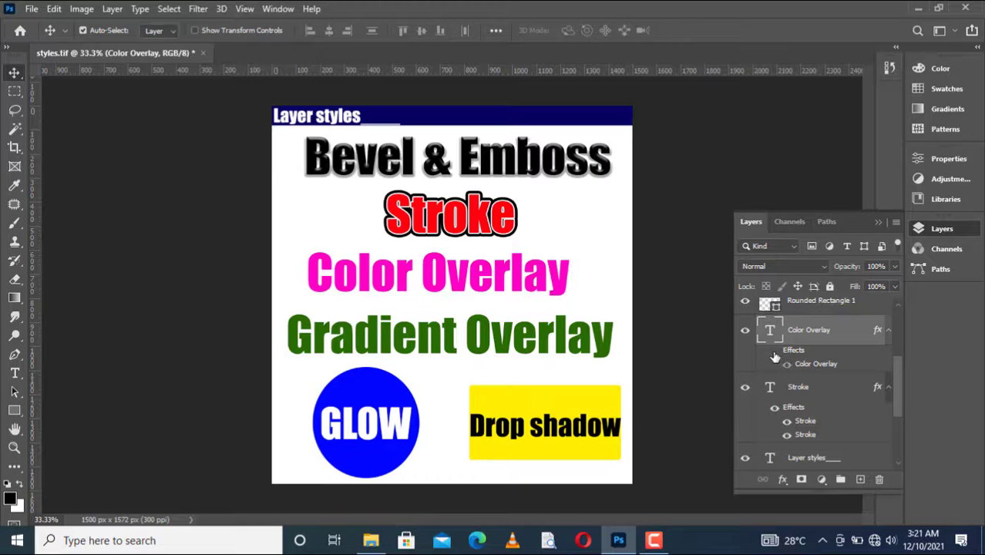
pyautogui.click(774, 353)
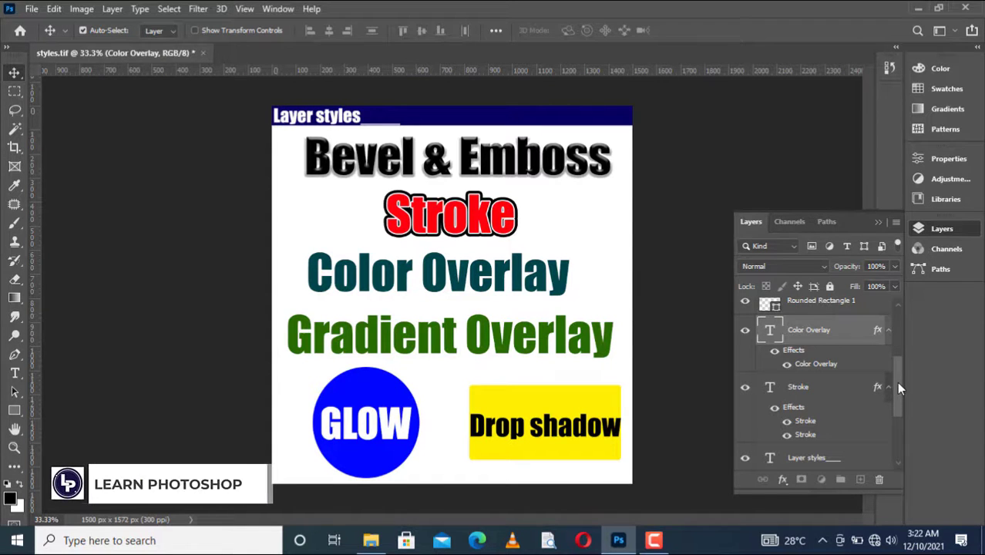
pyautogui.moveTo(896, 381)
pyautogui.mouseDown()
pyautogui.moveTo(896, 423)
pyautogui.moveTo(893, 394)
pyautogui.mouseUp()
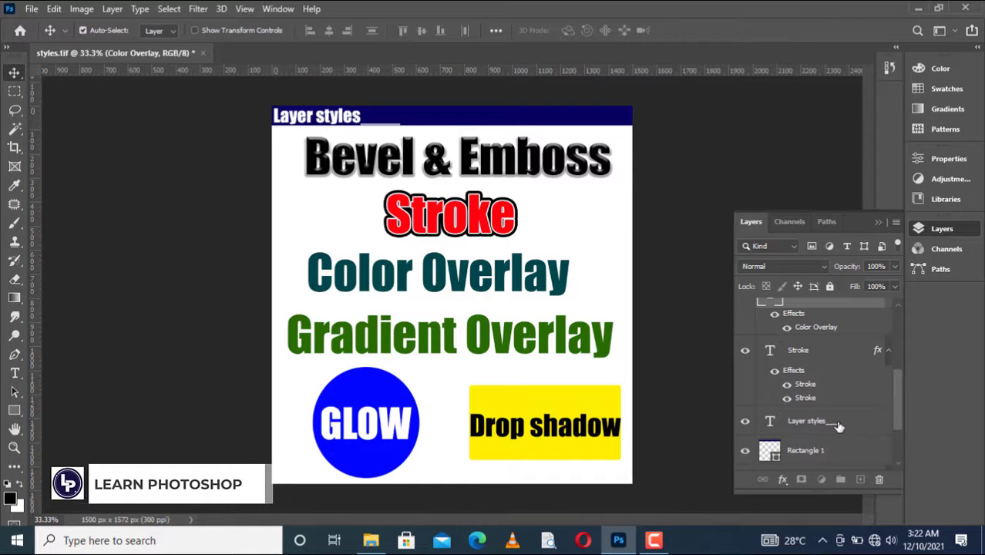
pyautogui.moveTo(897, 416); pyautogui.dragTo(890, 336)
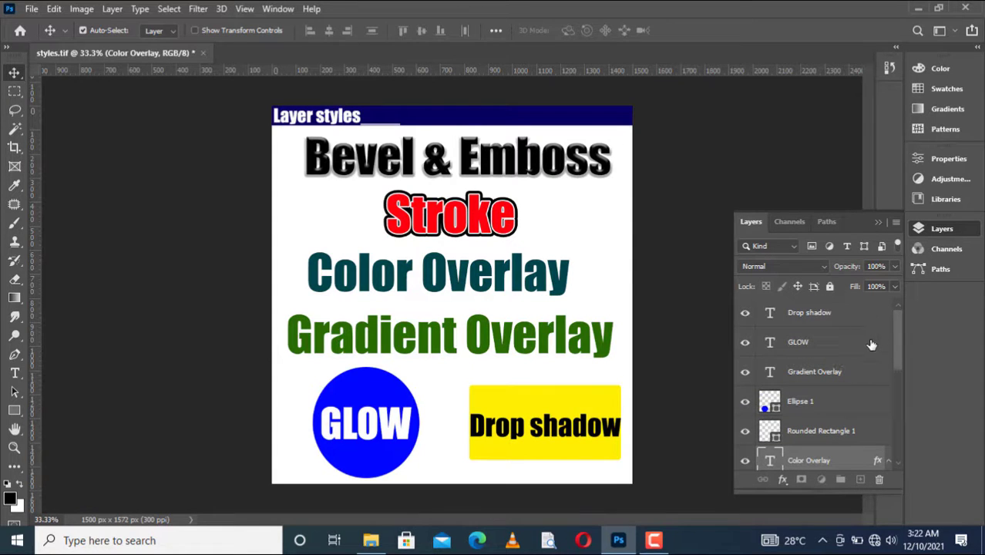
# Reopen the Color Overlay effect on the Color Overlay text layer and set its blend mode to Multiply
pyautogui.moveTo(896, 366); pyautogui.dragTo(901, 403)
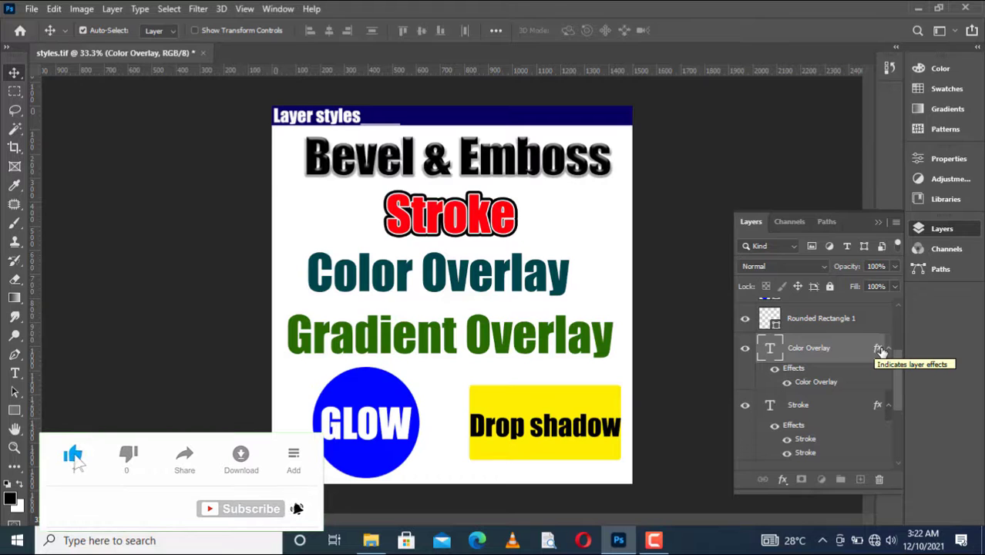
pyautogui.doubleClick(813, 385)
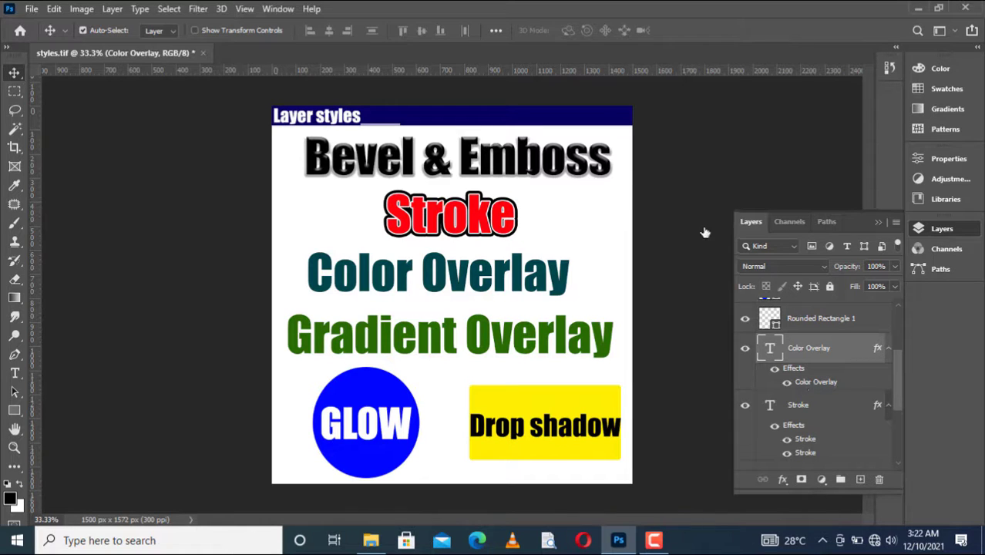
pyautogui.press('space')
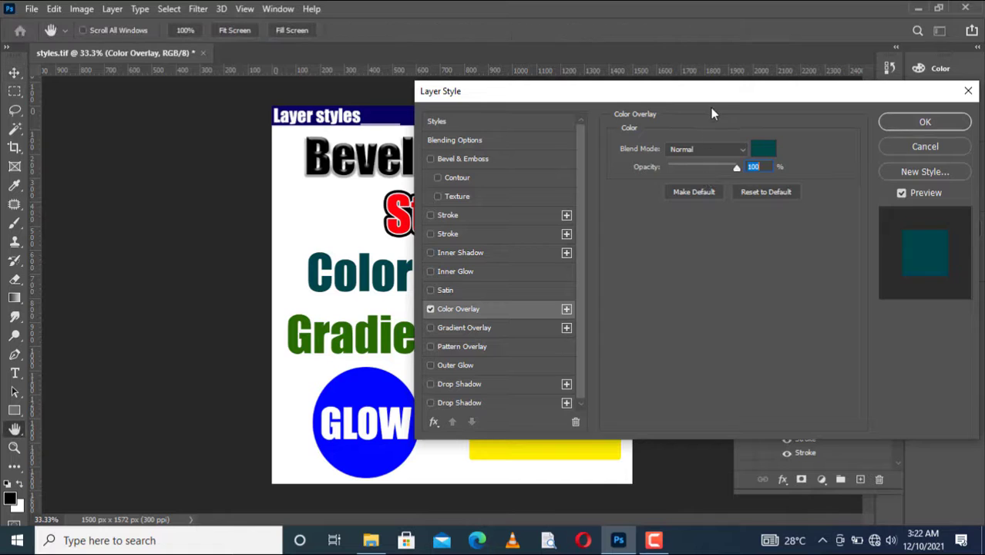
pyautogui.moveTo(696, 97); pyautogui.dragTo(804, 96)
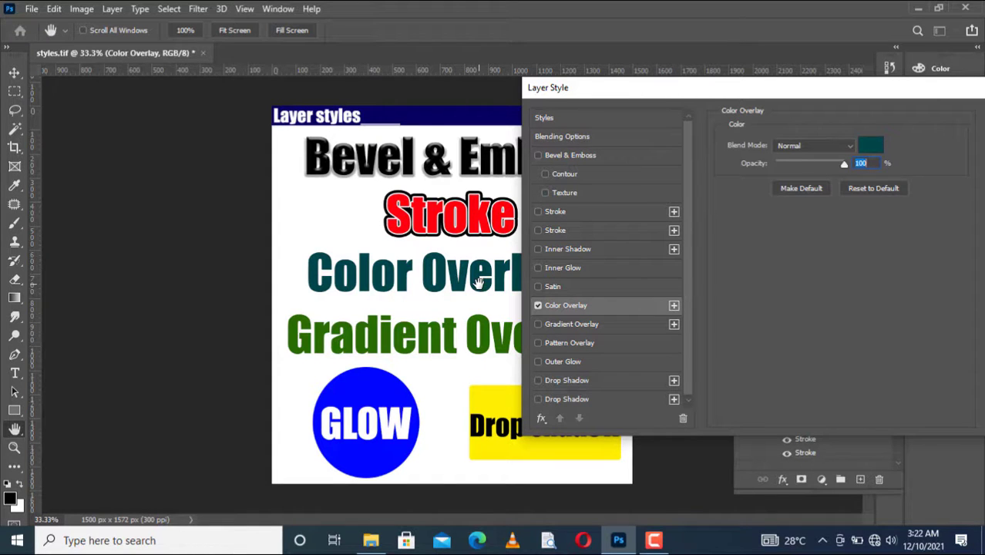
pyautogui.click(795, 145)
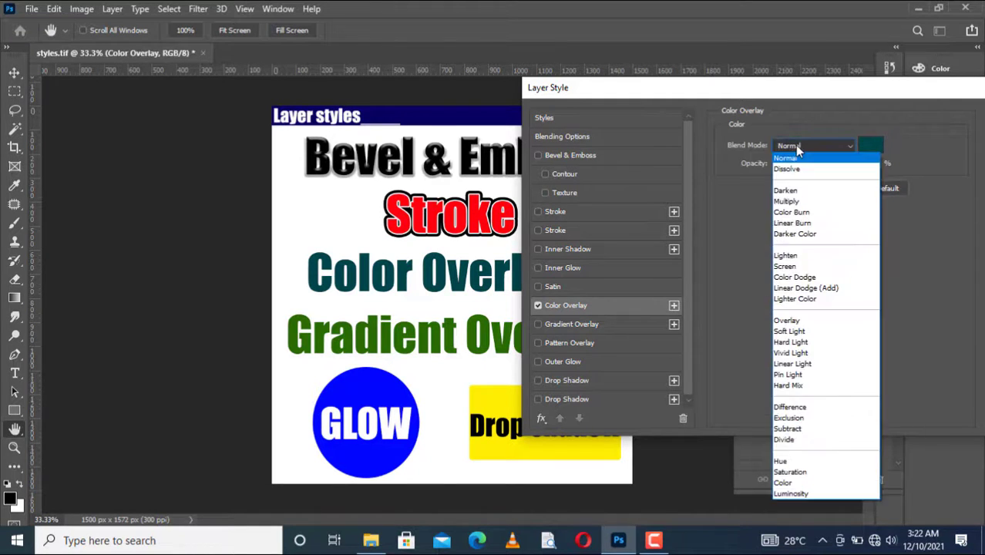
pyautogui.click(786, 202)
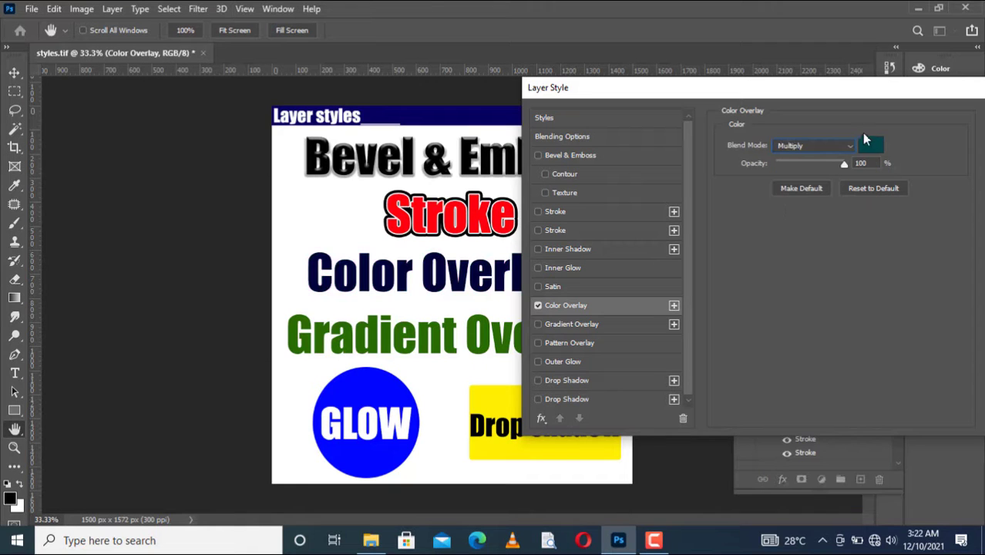
# Lower the overlay's opacity to 69%, comparing the text with the effect off and on, and apply the layer style
pyautogui.click(820, 163)
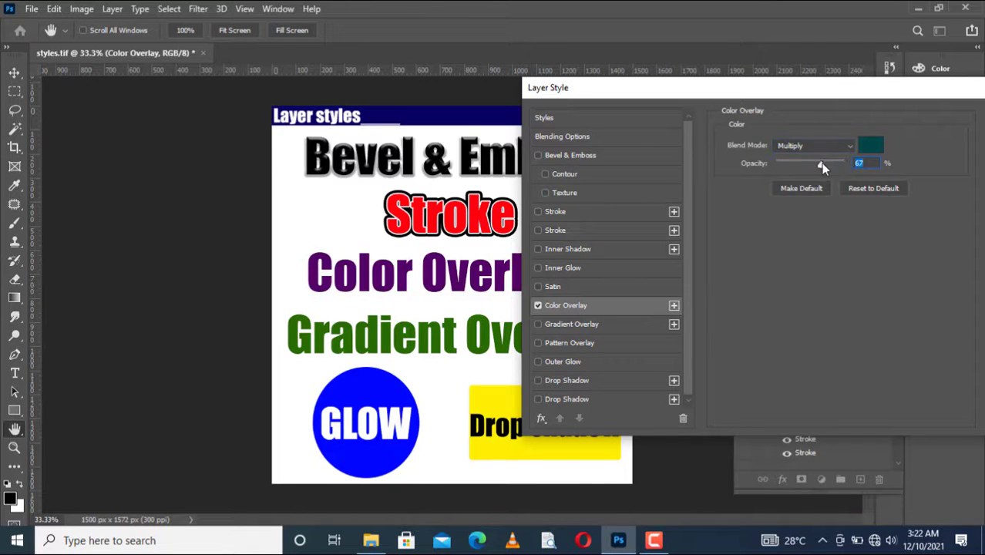
pyautogui.moveTo(822, 167); pyautogui.dragTo(825, 165)
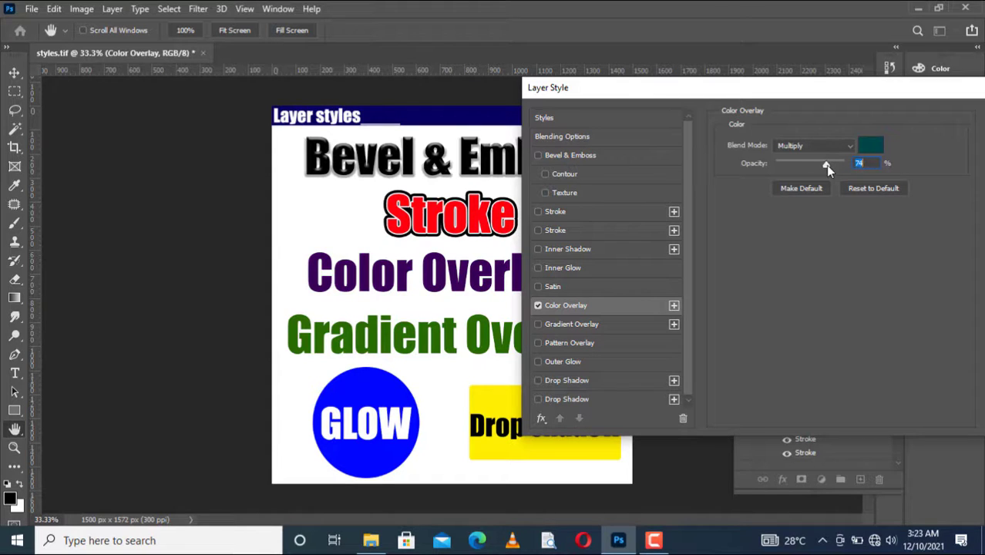
pyautogui.click(537, 306)
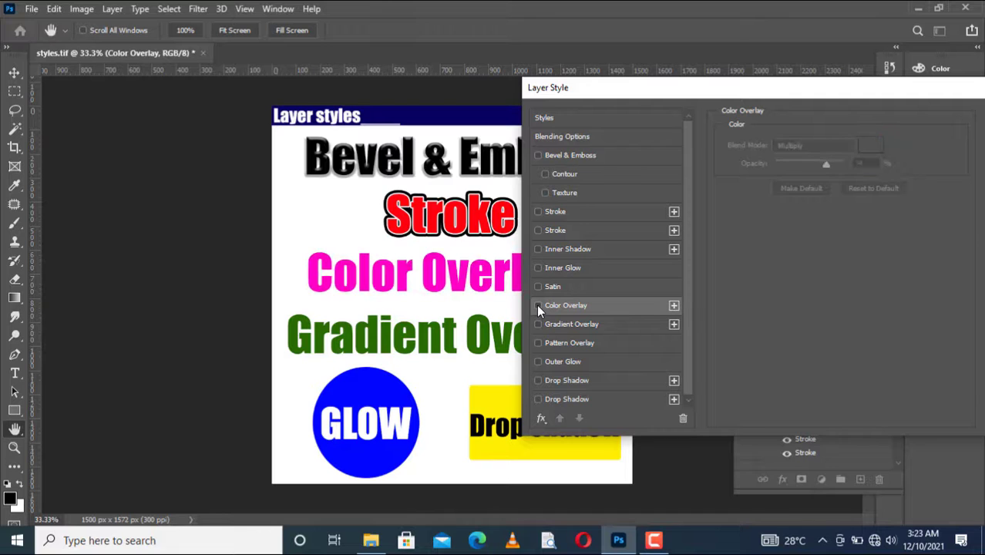
pyautogui.click(537, 306)
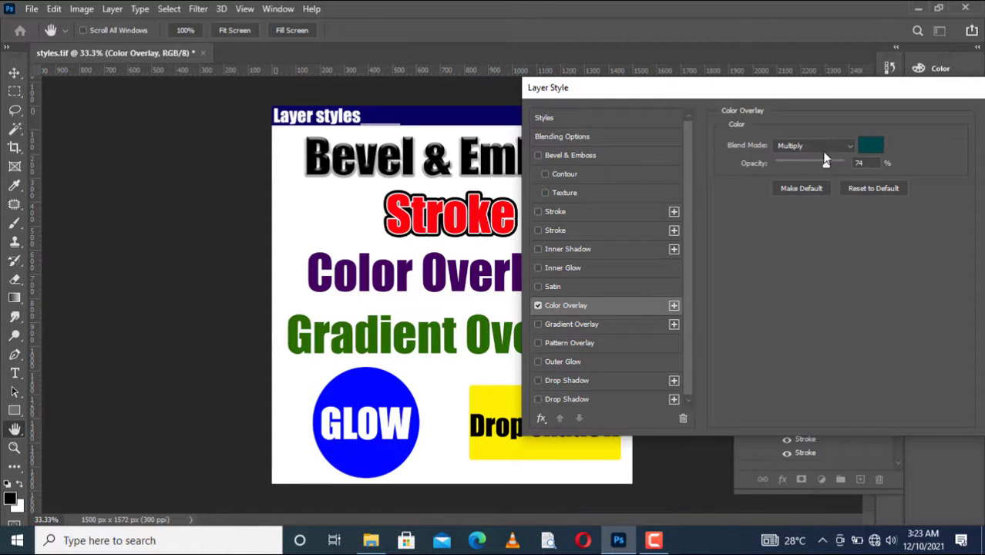
pyautogui.moveTo(828, 164); pyautogui.dragTo(823, 167)
pyautogui.moveTo(850, 90); pyautogui.dragTo(781, 98)
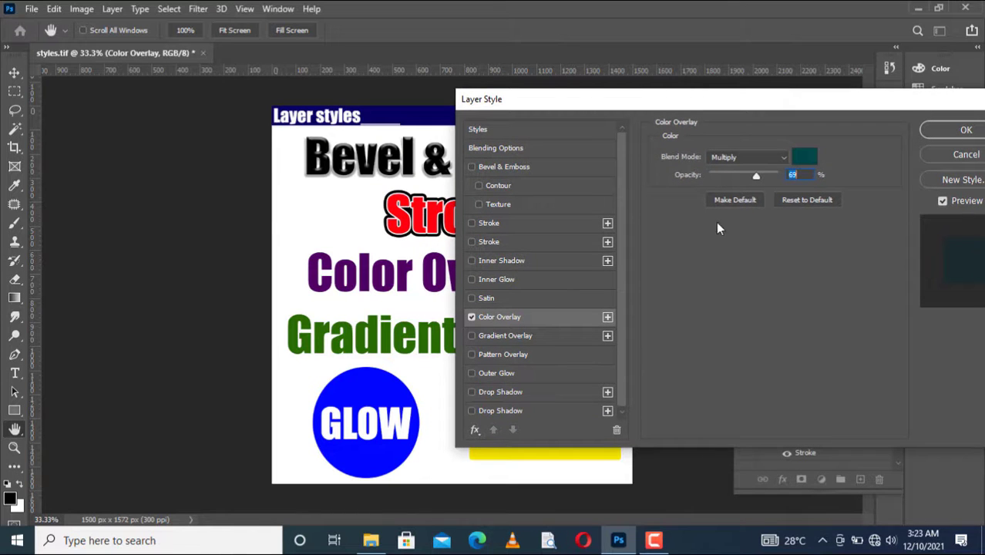
pyautogui.click(946, 138)
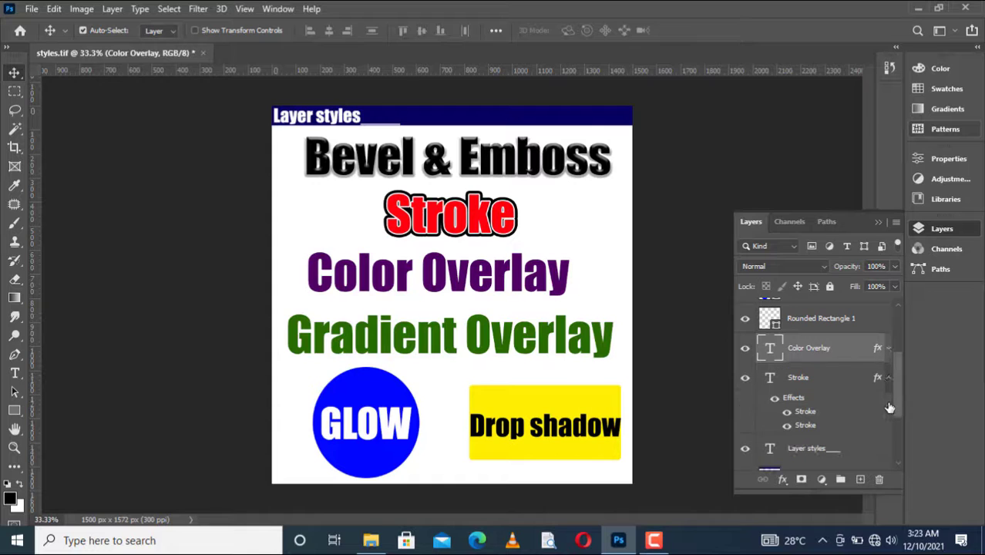
# Collapse the effects lists of the Stroke and Bevel & Emboss layers
pyautogui.click(888, 380)
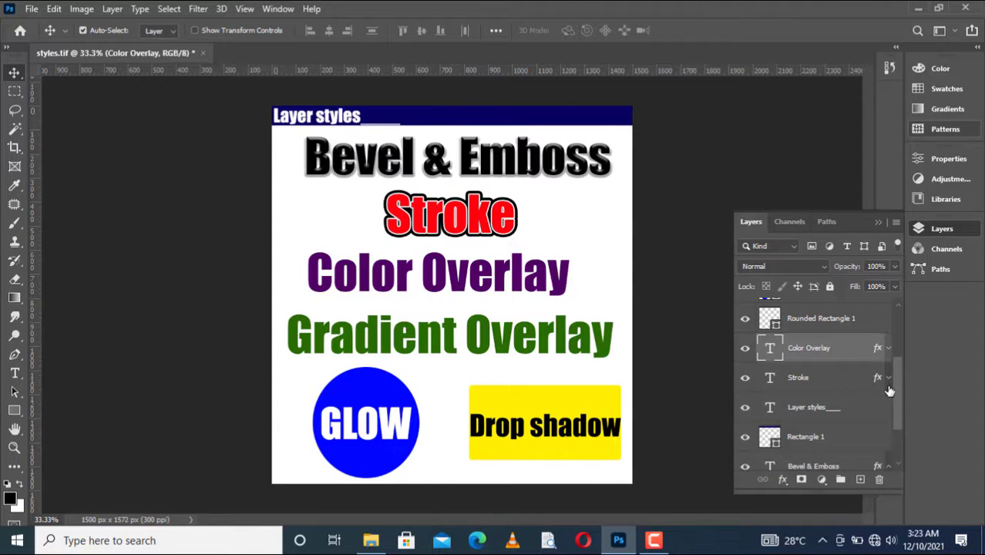
pyautogui.moveTo(896, 414); pyautogui.dragTo(894, 444)
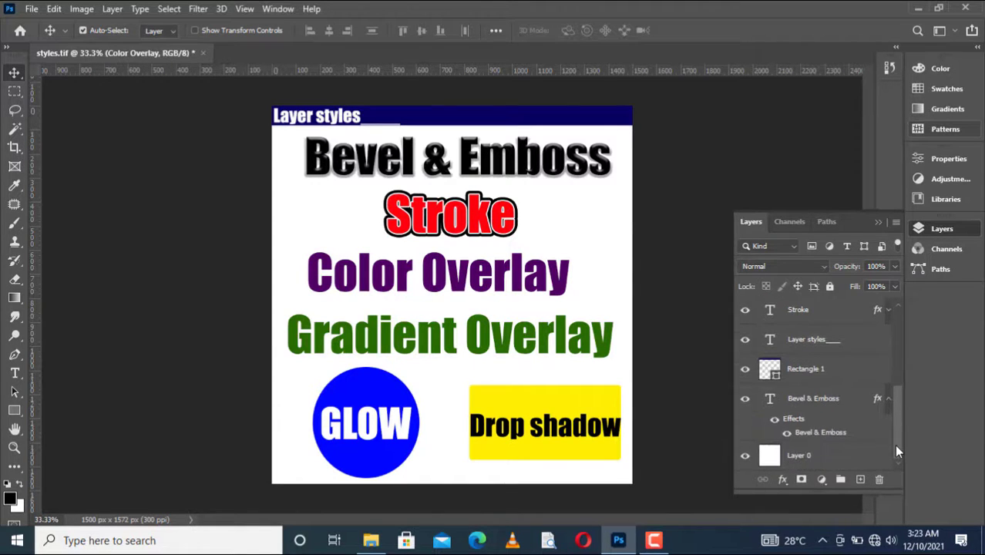
pyautogui.click(887, 401)
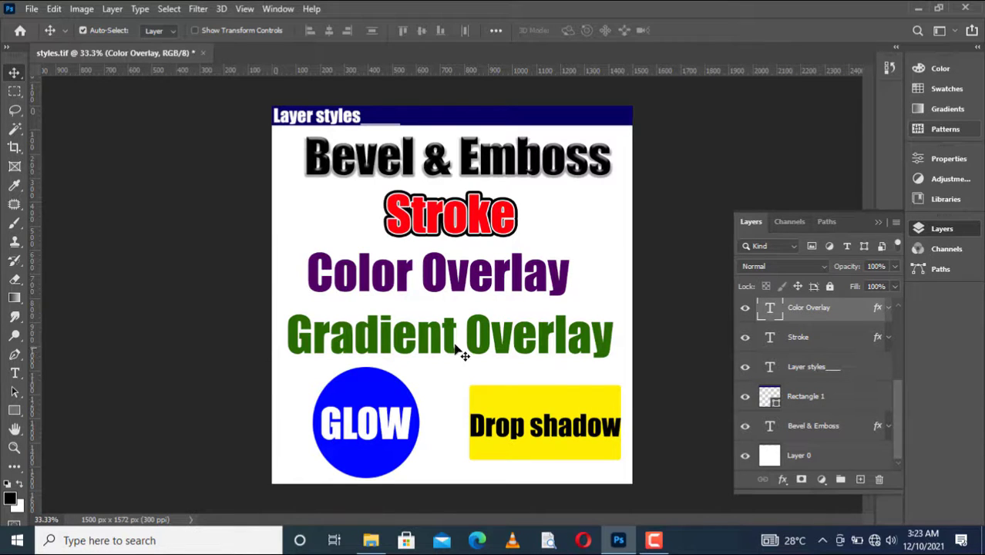
# Move the Gradient Overlay text slightly upward and add a Gradient Overlay effect to its layer, keeping the text in view
pyautogui.moveTo(457, 345); pyautogui.dragTo(453, 339)
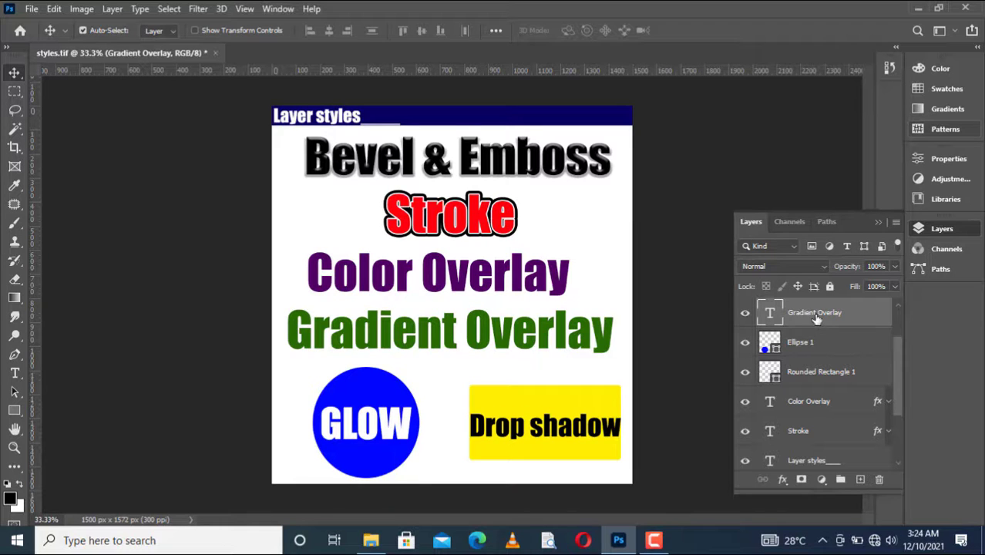
pyautogui.click(784, 479)
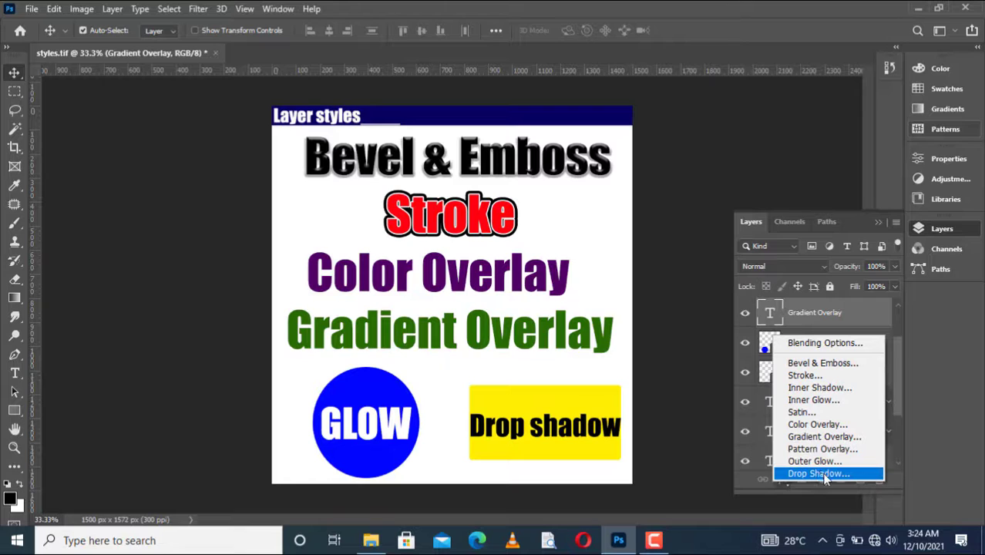
pyautogui.click(821, 436)
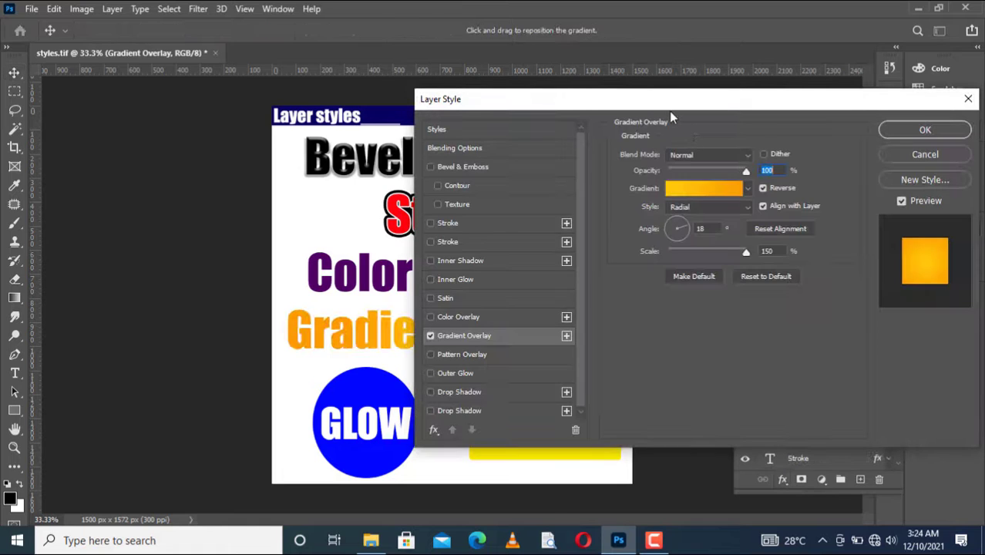
pyautogui.rightClick(661, 109)
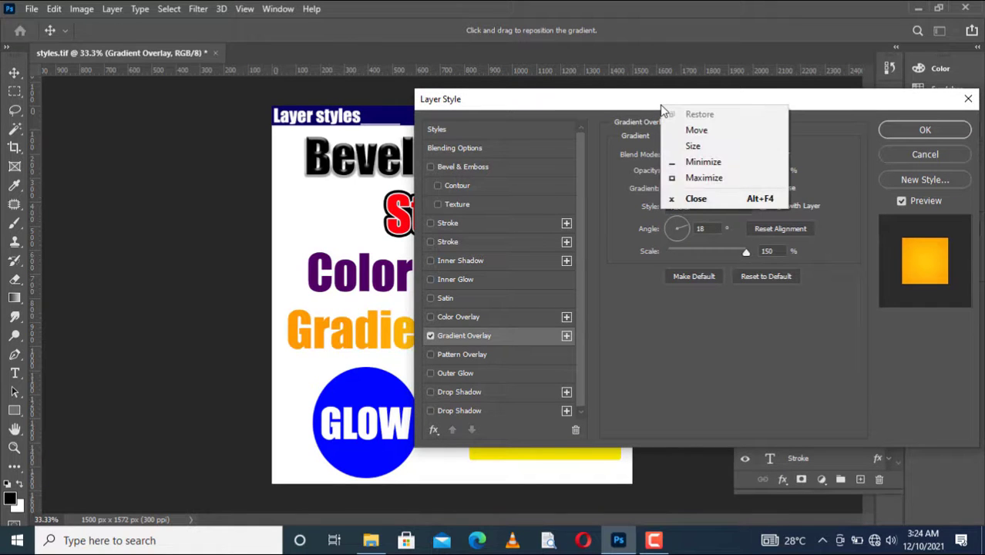
pyautogui.moveTo(637, 103); pyautogui.dragTo(718, 70)
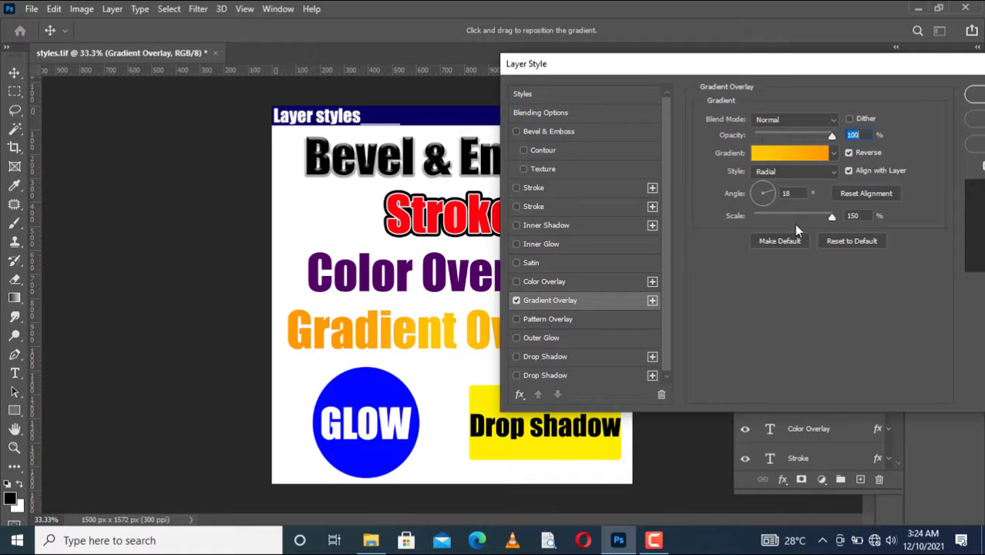
# Open the overlay's gradient in the Gradient Editor and look through the Cloud and Grays presets
pyautogui.click(833, 153)
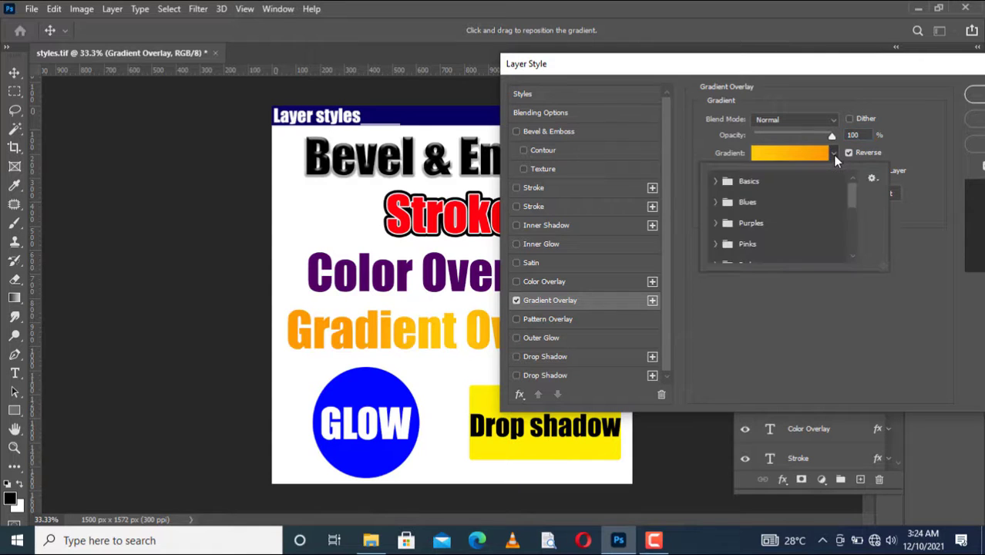
pyautogui.click(923, 110)
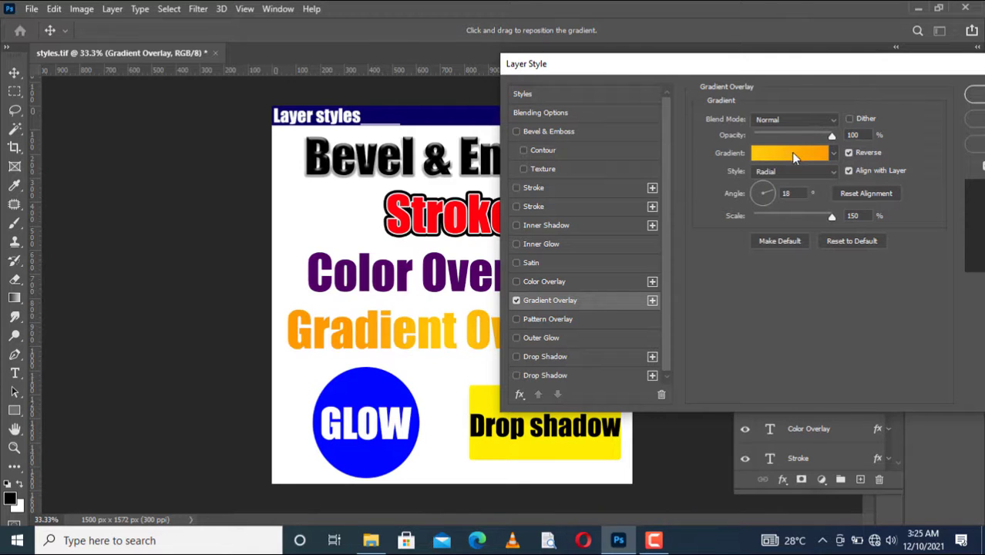
pyautogui.click(790, 152)
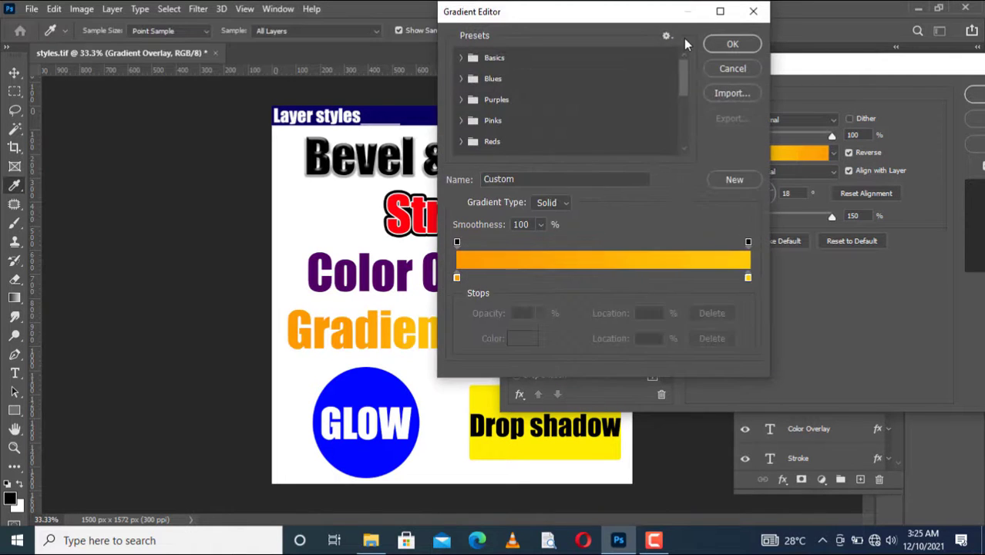
pyautogui.moveTo(659, 20); pyautogui.dragTo(778, 41)
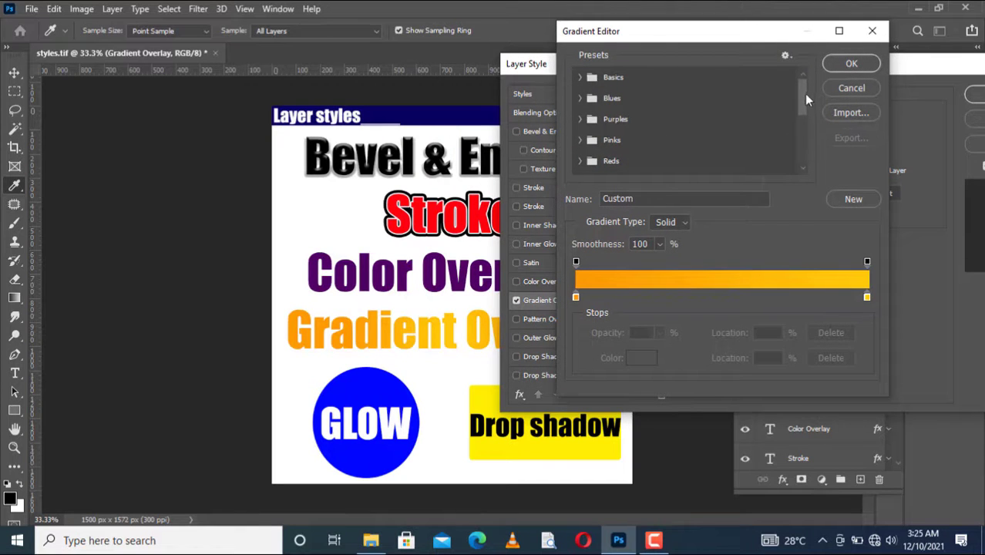
pyautogui.moveTo(801, 98); pyautogui.dragTo(791, 176)
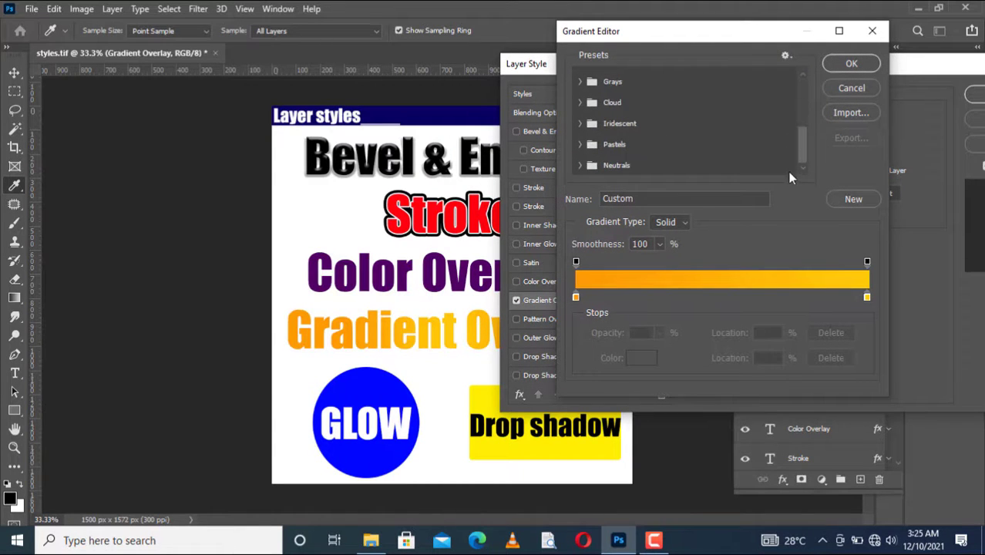
pyautogui.click(583, 103)
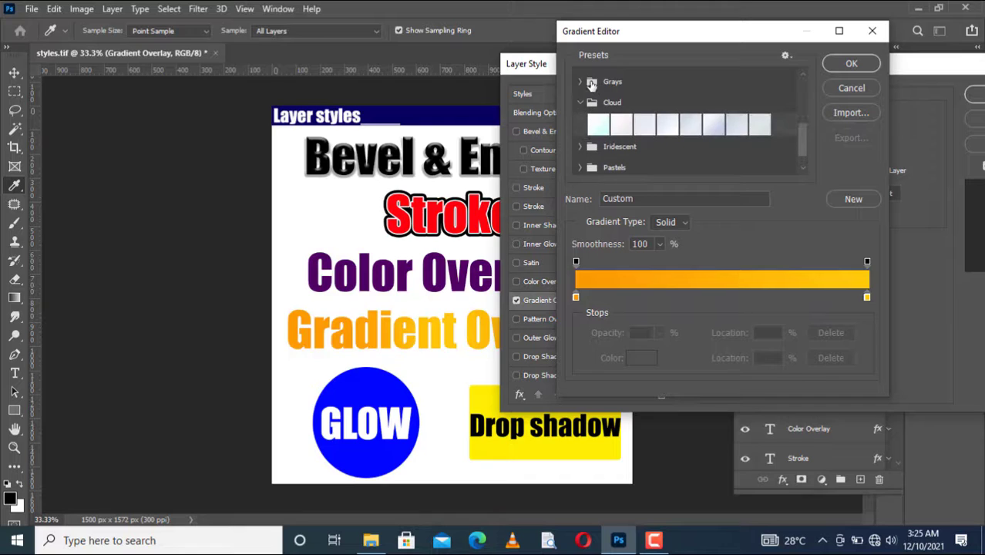
pyautogui.click(586, 82)
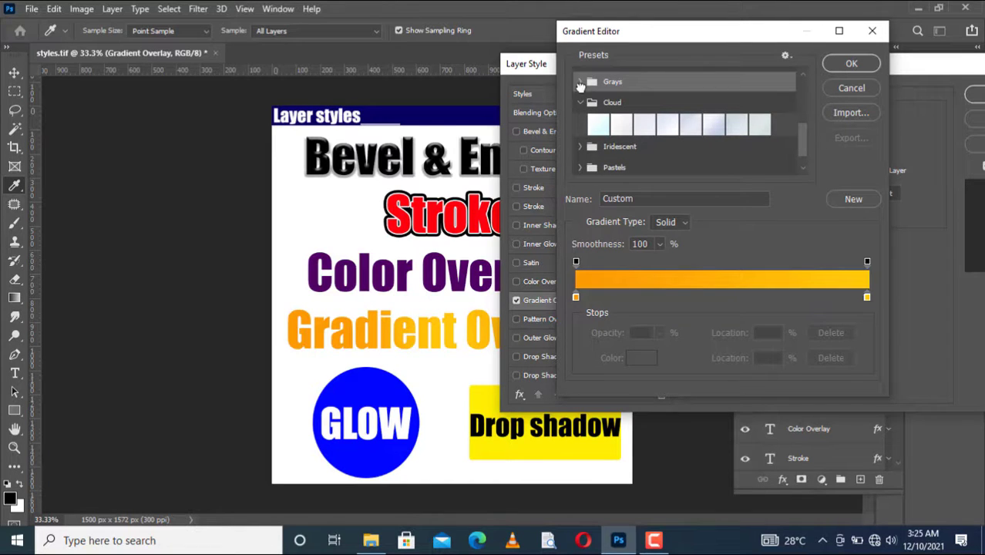
pyautogui.click(579, 83)
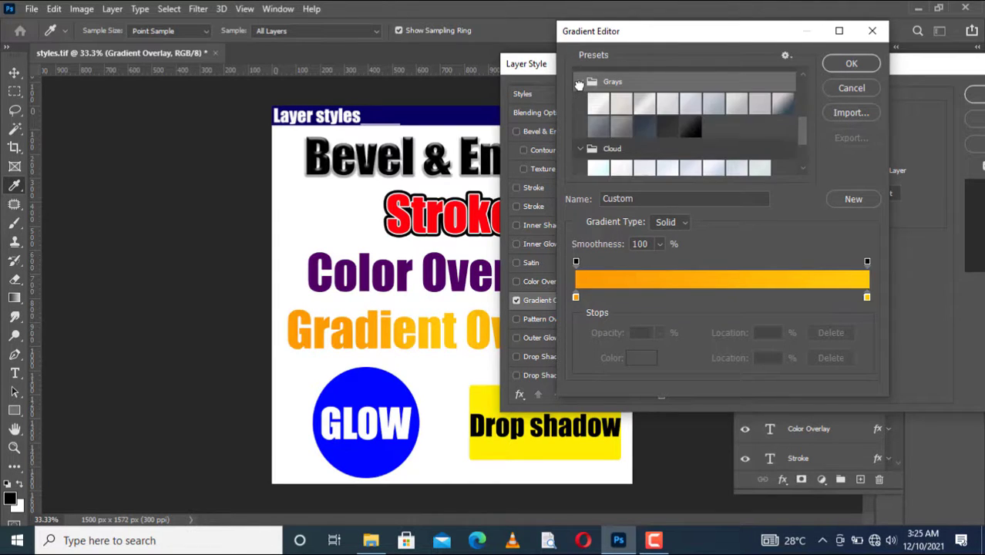
pyautogui.click(579, 82)
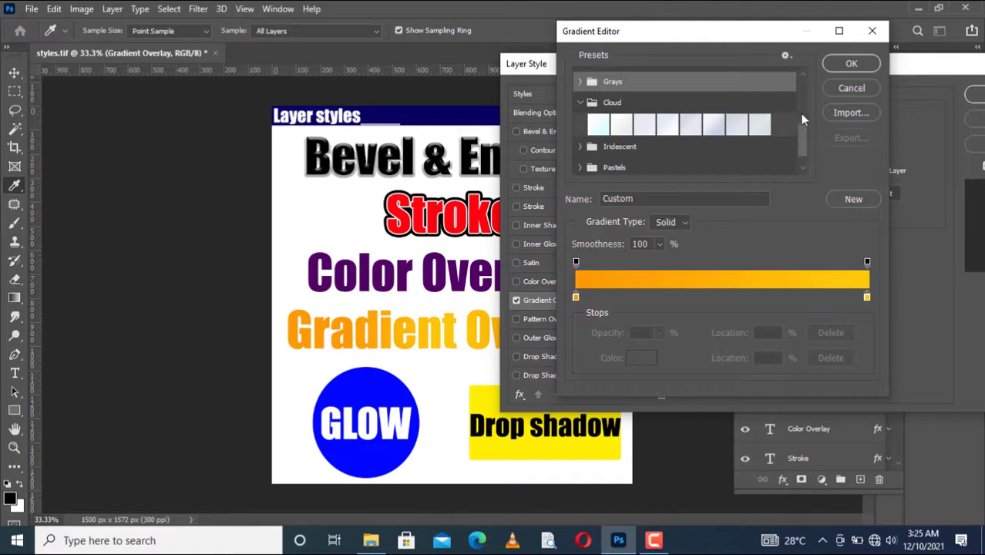
pyautogui.moveTo(802, 119); pyautogui.dragTo(799, 77)
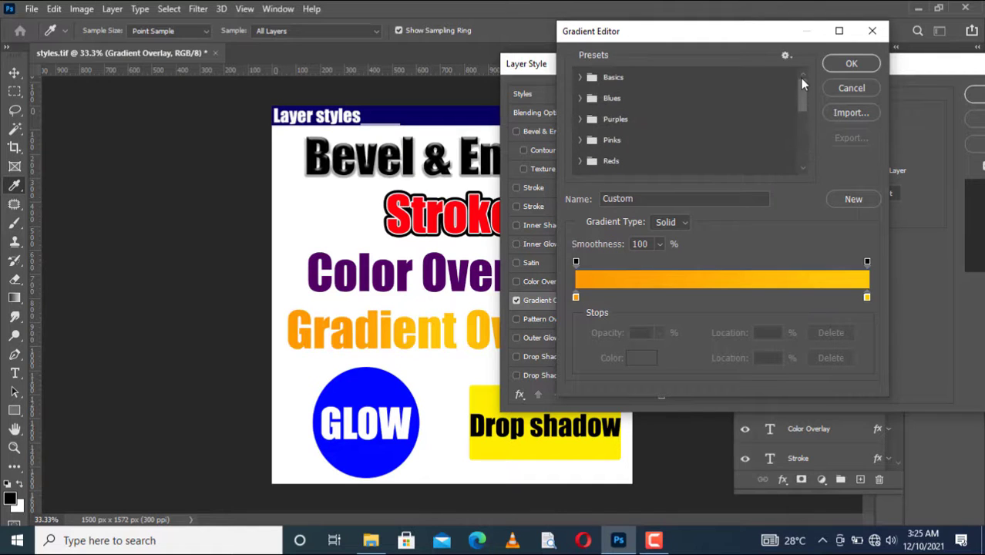
# Choose the Purple_19 preset from the Purples group and set the gradient's smoothness to 100%
pyautogui.click(579, 119)
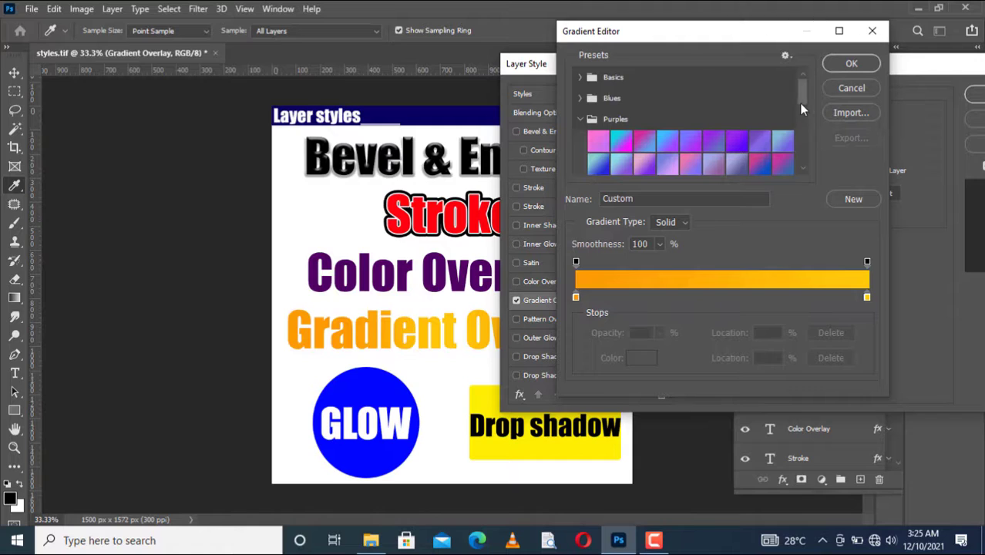
pyautogui.moveTo(800, 104); pyautogui.dragTo(797, 112)
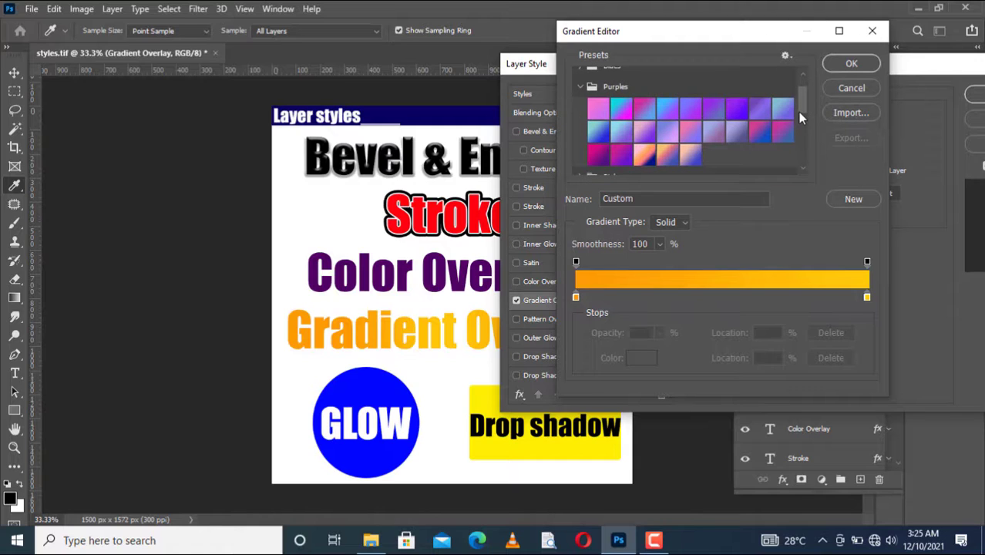
pyautogui.click(592, 157)
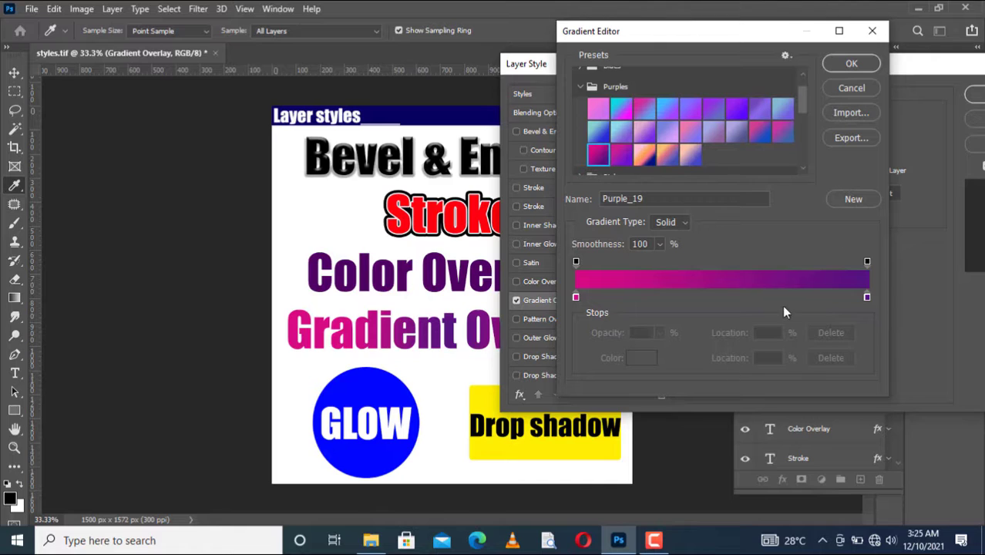
pyautogui.click(660, 245)
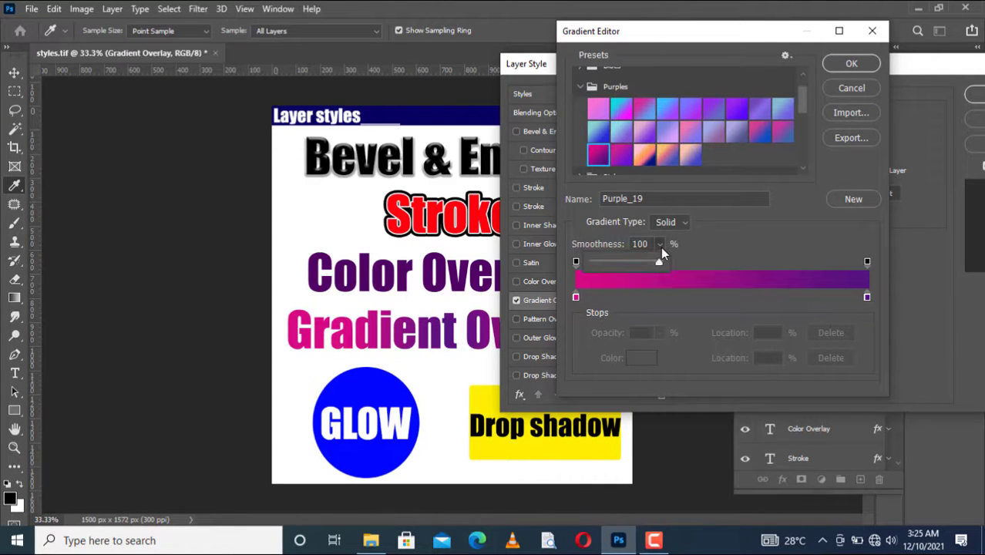
pyautogui.moveTo(660, 264); pyautogui.dragTo(688, 264)
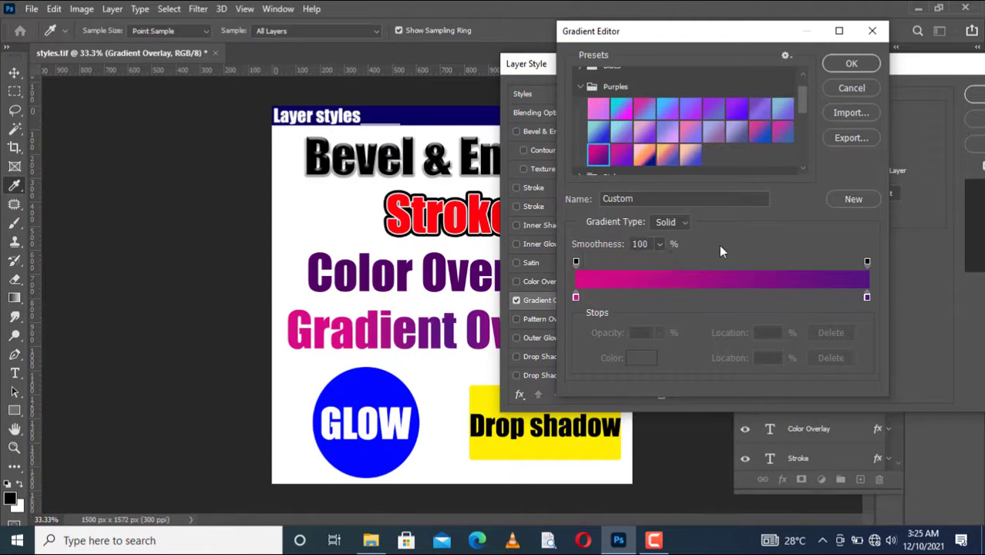
# Switch the gradient type to Noise and check the available colour models, keeping RGB
pyautogui.click(683, 224)
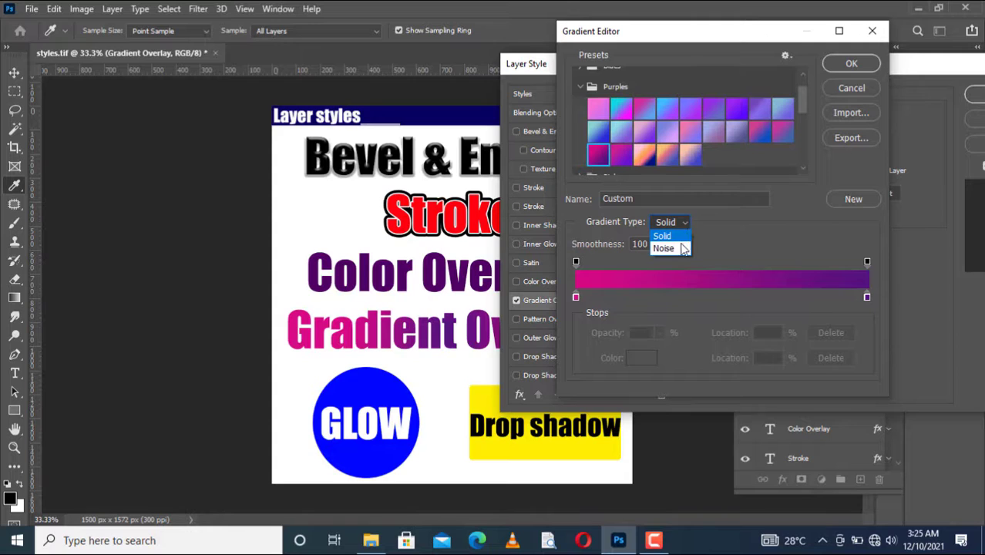
pyautogui.click(675, 248)
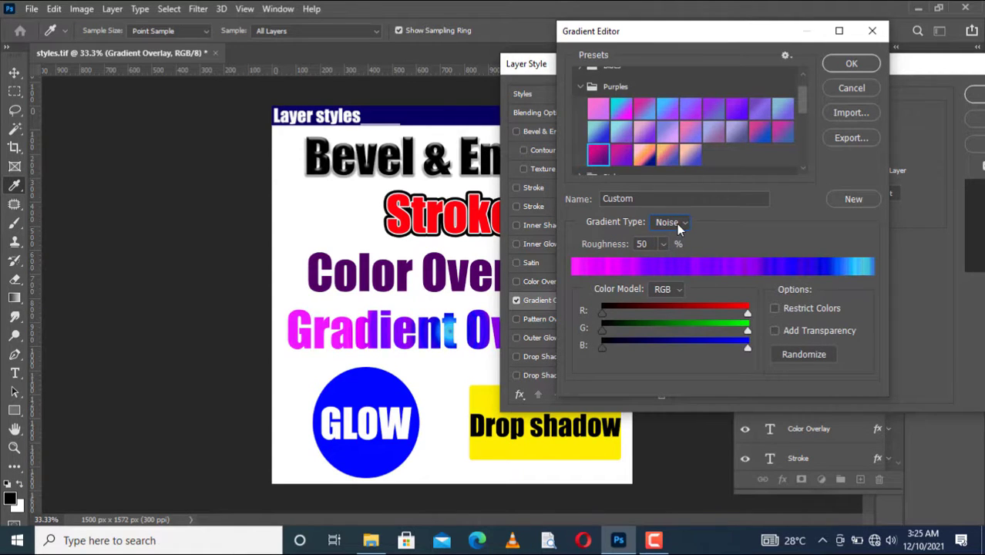
pyautogui.click(679, 224)
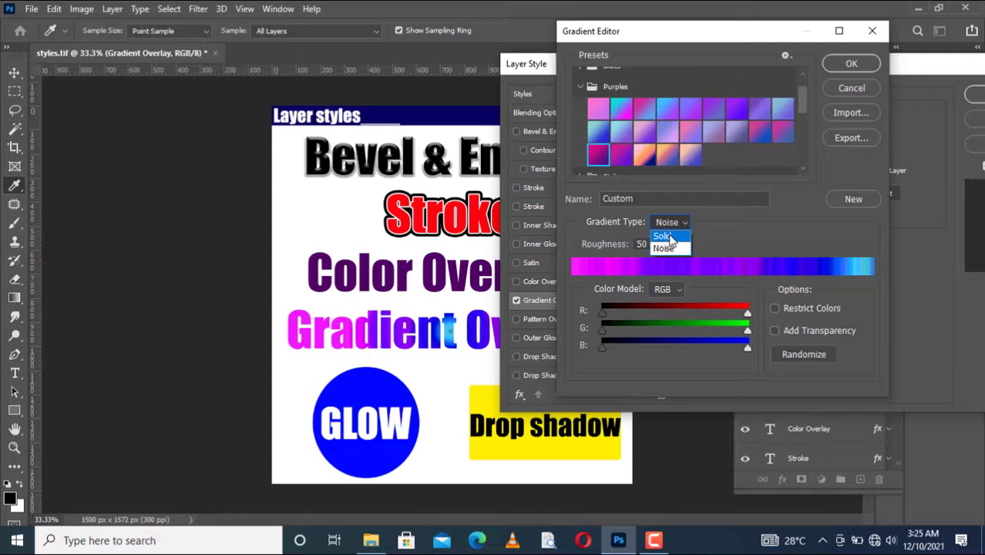
pyautogui.click(766, 220)
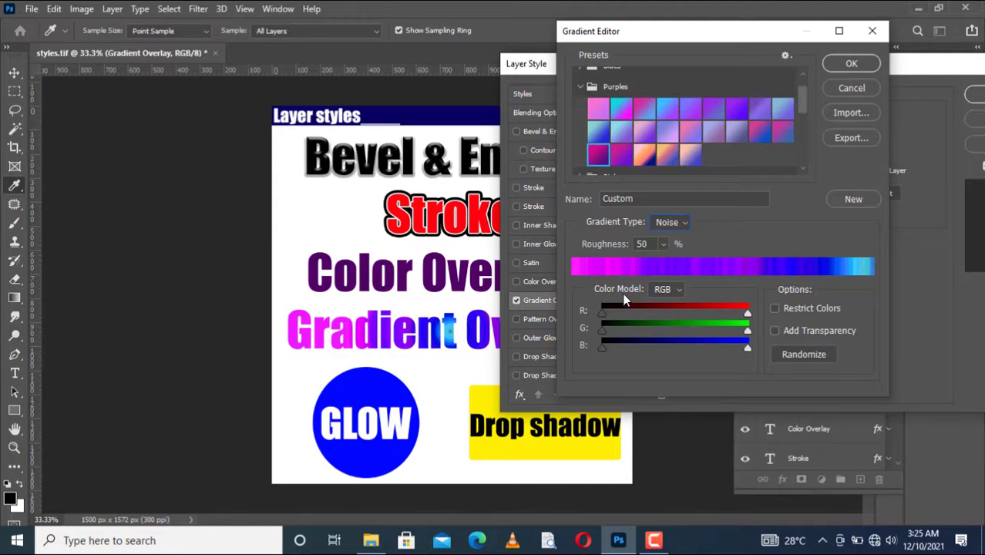
pyautogui.click(669, 296)
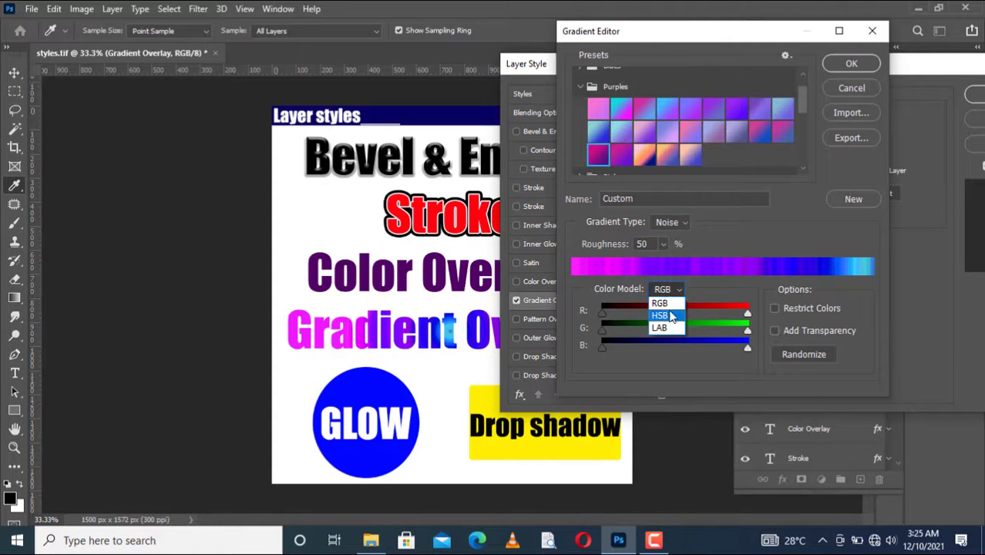
pyautogui.click(688, 352)
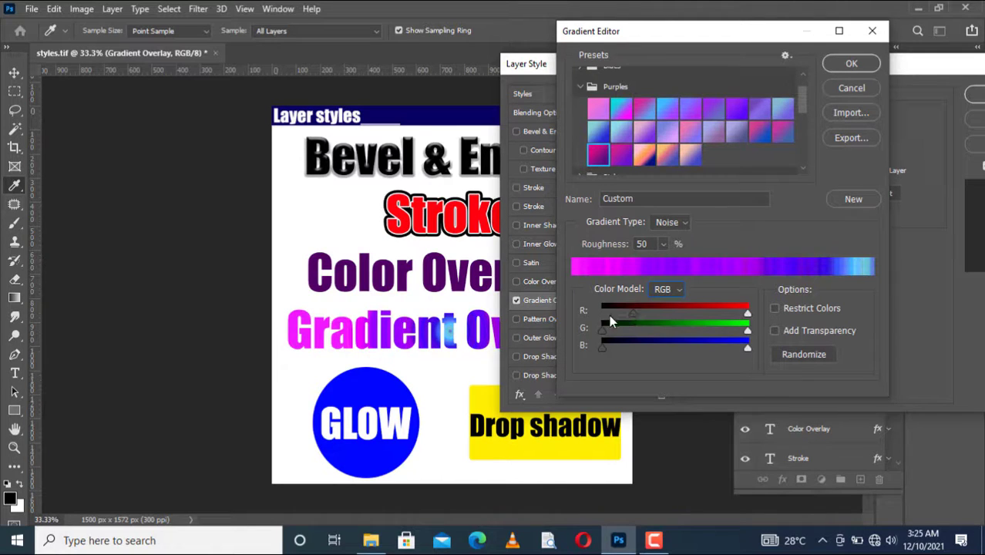
# Try adjusting the red and green ranges of the noise gradient, restore them, and set the gradient type back to Solid
pyautogui.moveTo(623, 321)
pyautogui.mouseDown()
pyautogui.moveTo(684, 330)
pyautogui.moveTo(608, 310)
pyautogui.mouseUp()
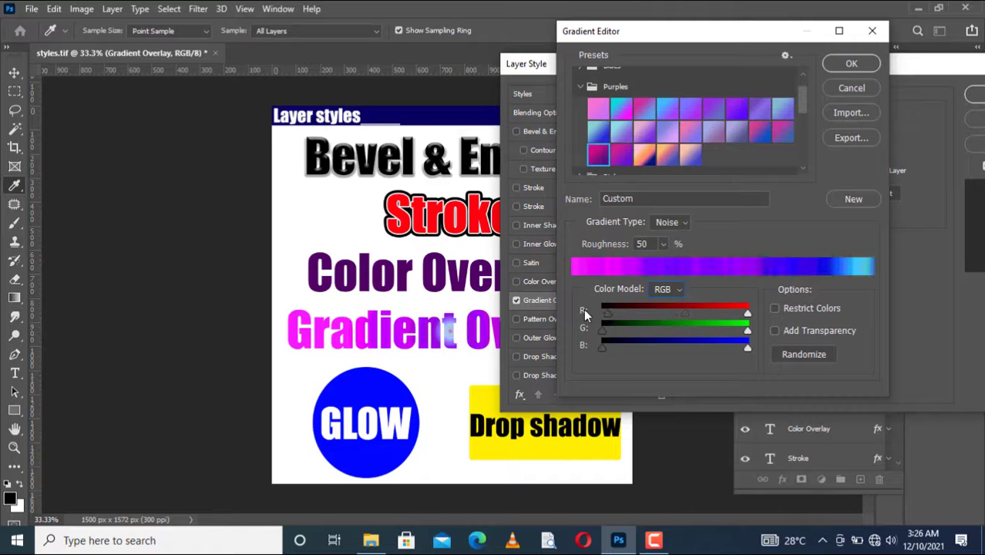
pyautogui.moveTo(747, 313)
pyautogui.mouseDown()
pyautogui.moveTo(688, 308)
pyautogui.moveTo(747, 314)
pyautogui.mouseUp()
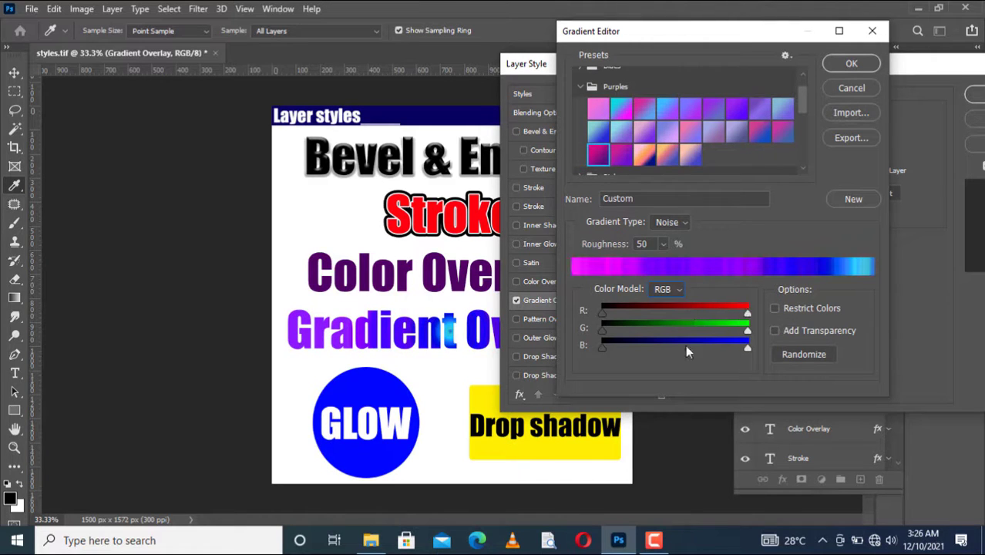
pyautogui.moveTo(602, 331); pyautogui.dragTo(584, 319)
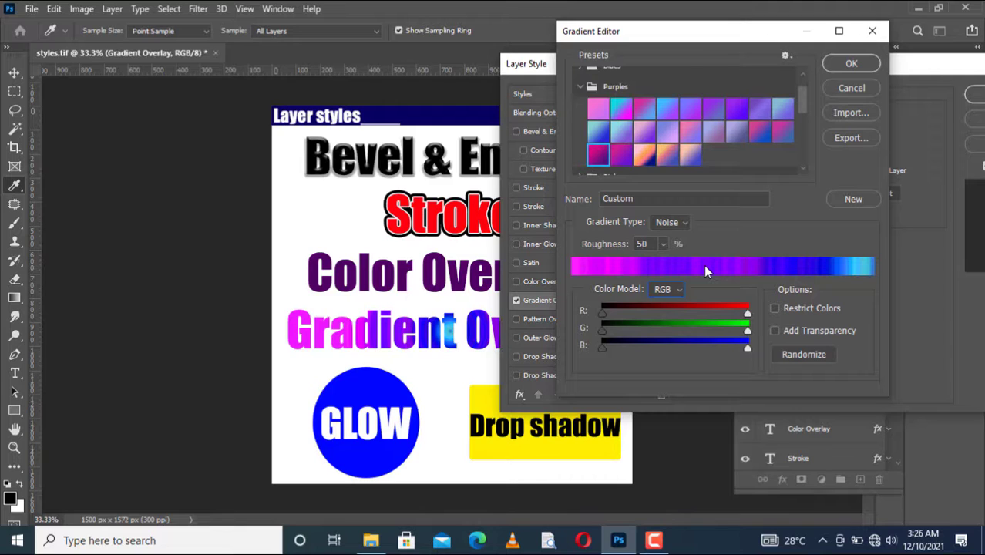
pyautogui.click(676, 223)
pyautogui.click(667, 235)
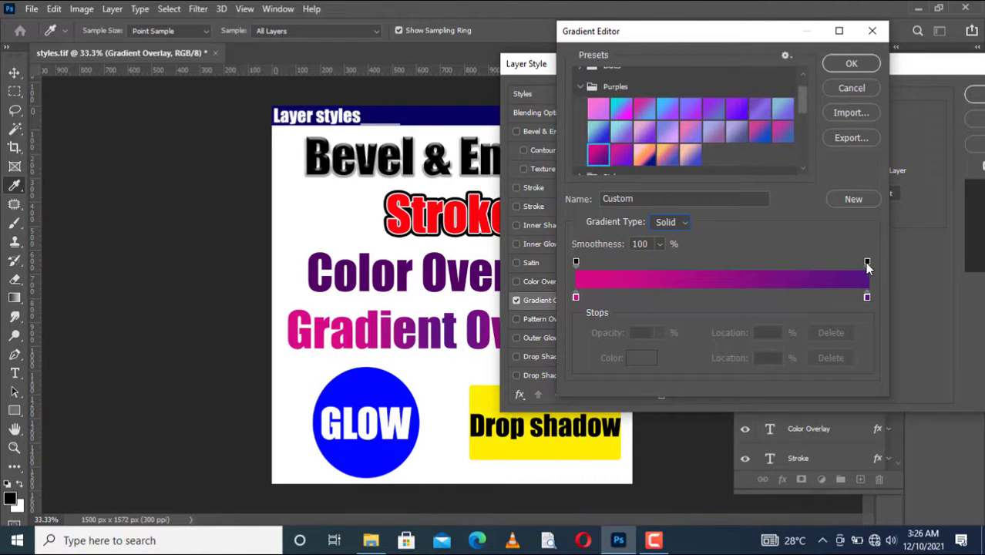
# Try 0% opacity on the gradient's starting opacity stop and return it to 100%
pyautogui.click(867, 262)
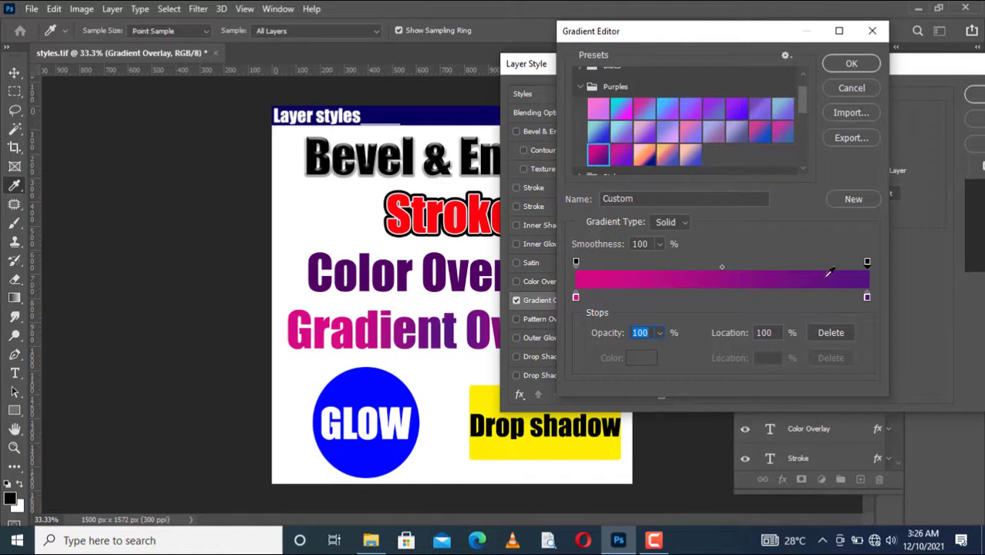
pyautogui.click(576, 298)
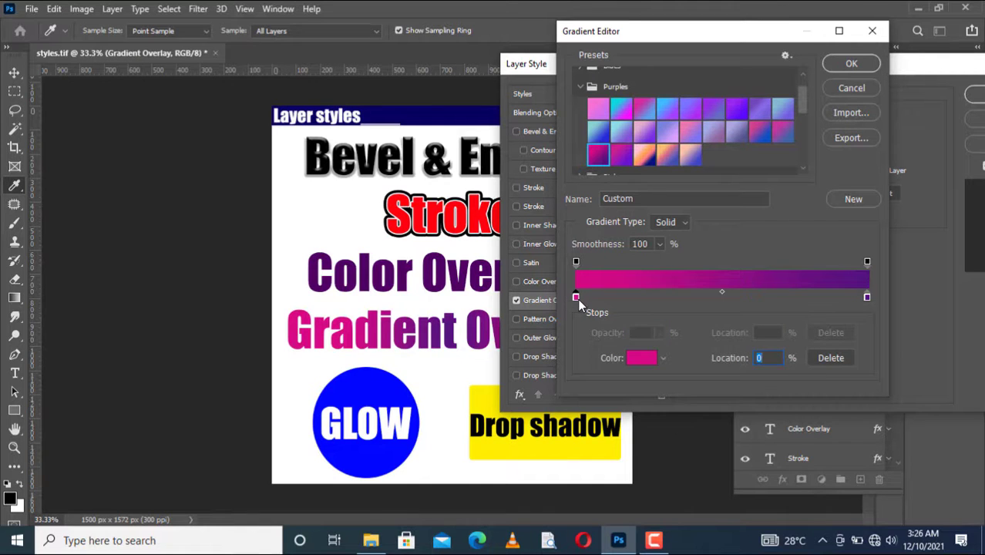
pyautogui.click(575, 263)
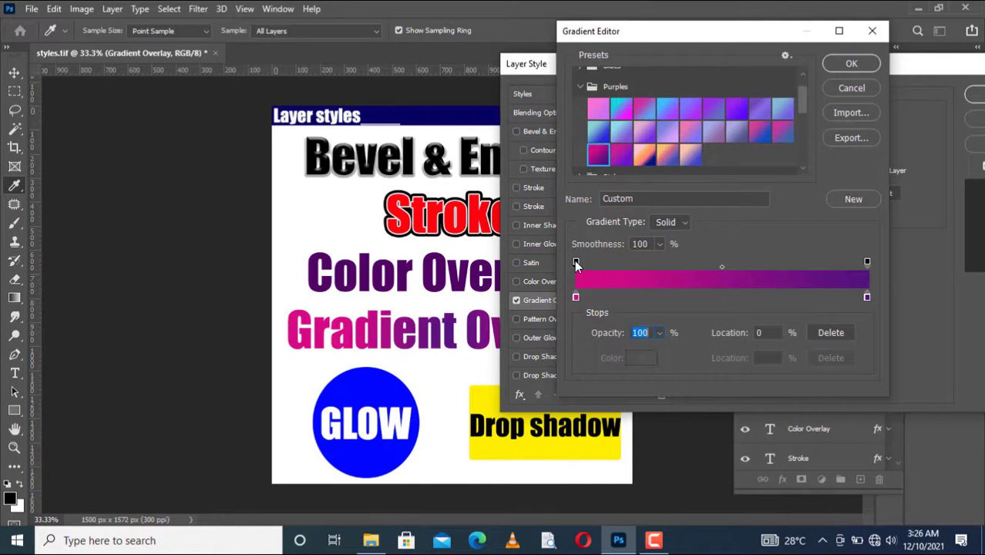
pyautogui.click(659, 333)
pyautogui.moveTo(658, 349); pyautogui.dragTo(562, 355)
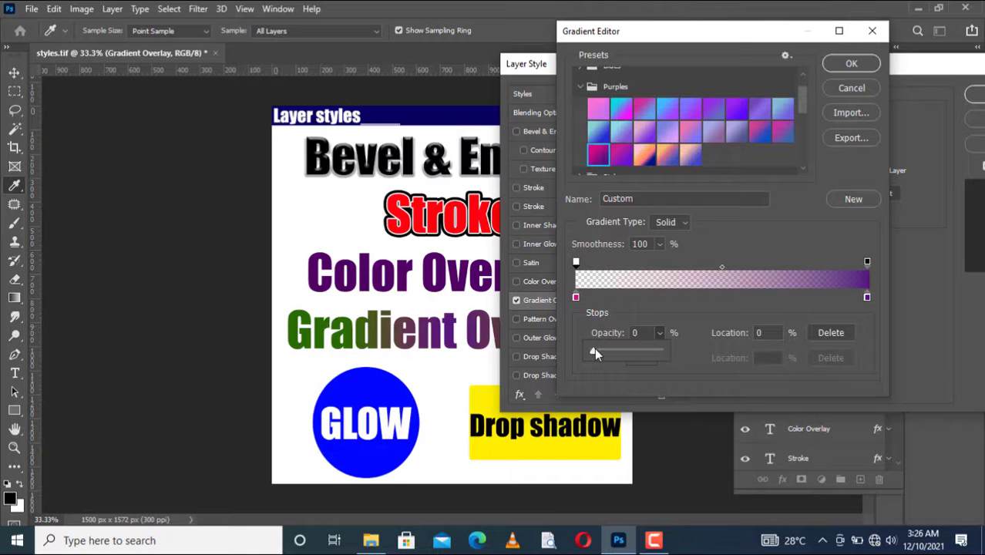
pyautogui.moveTo(594, 352); pyautogui.dragTo(664, 353)
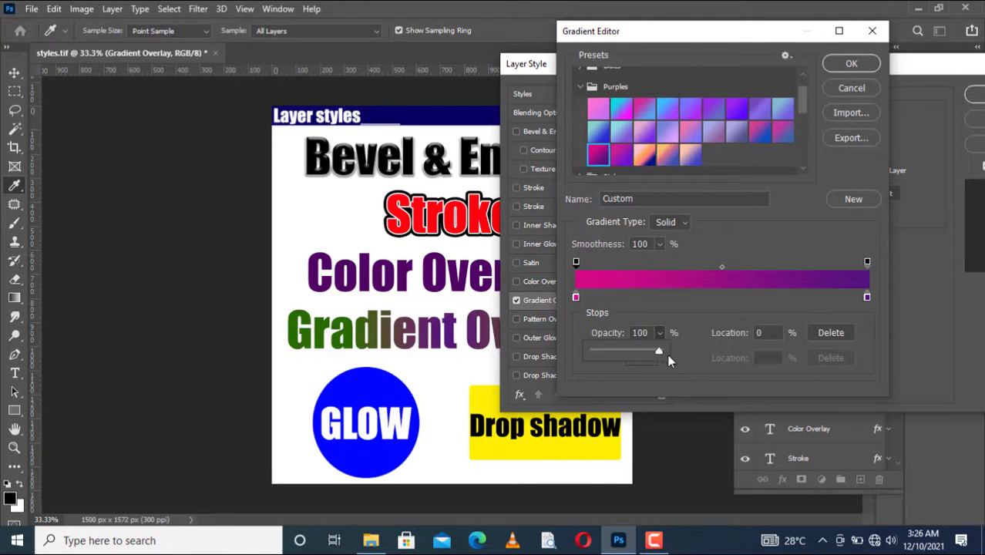
pyautogui.click(705, 309)
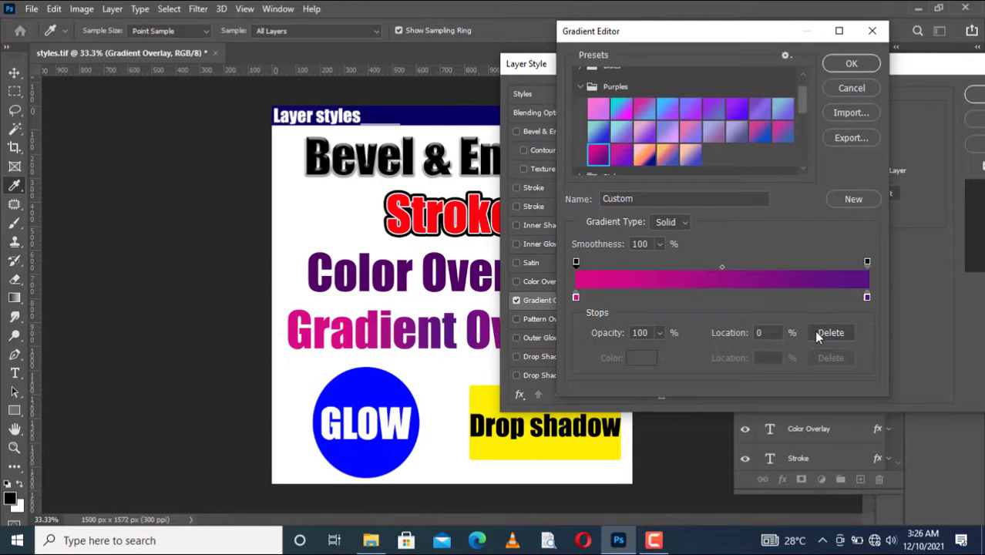
# Add a colour stop at 47% of the gradient, colour it green (35d70a), and delete the stop again
pyautogui.click(713, 295)
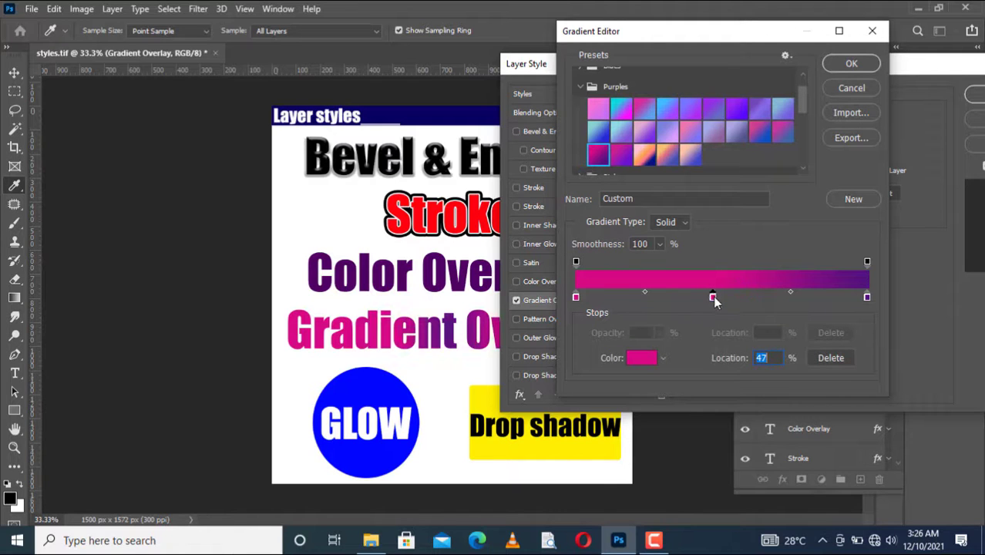
pyautogui.doubleClick(712, 296)
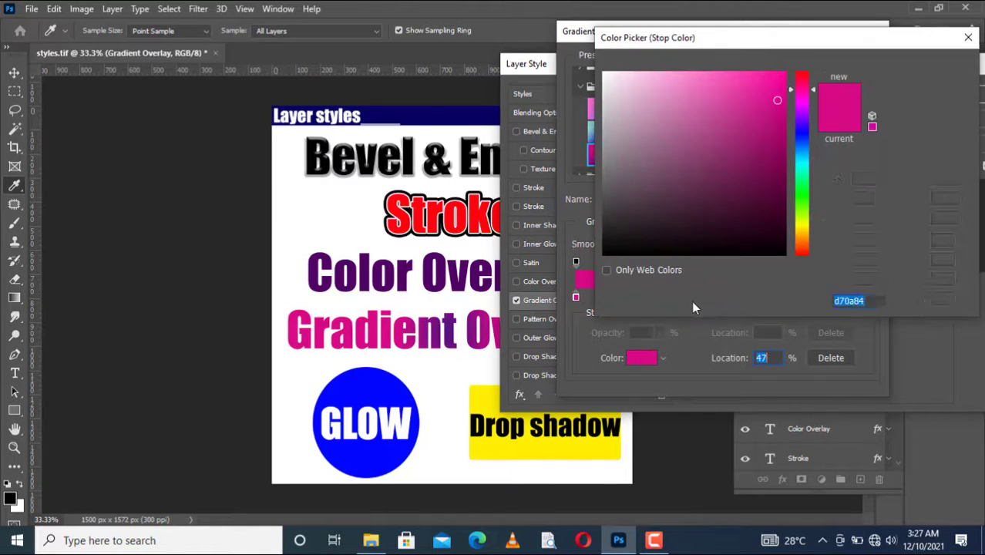
pyautogui.click(803, 200)
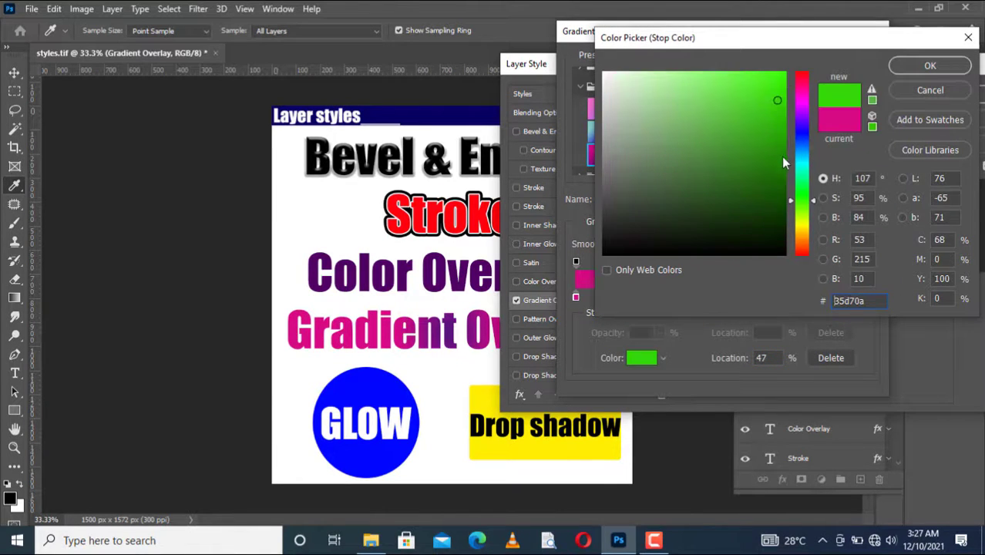
pyautogui.click(929, 65)
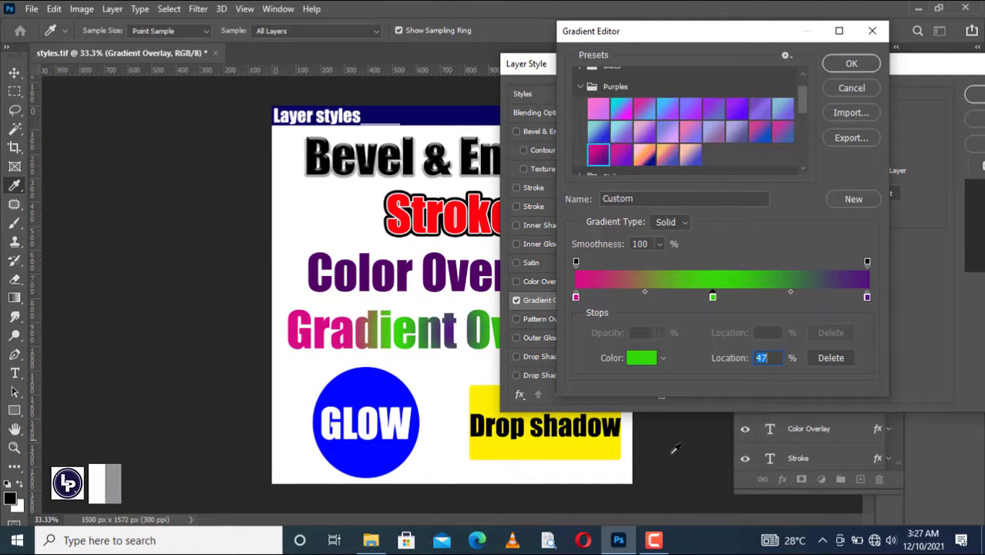
pyautogui.click(830, 359)
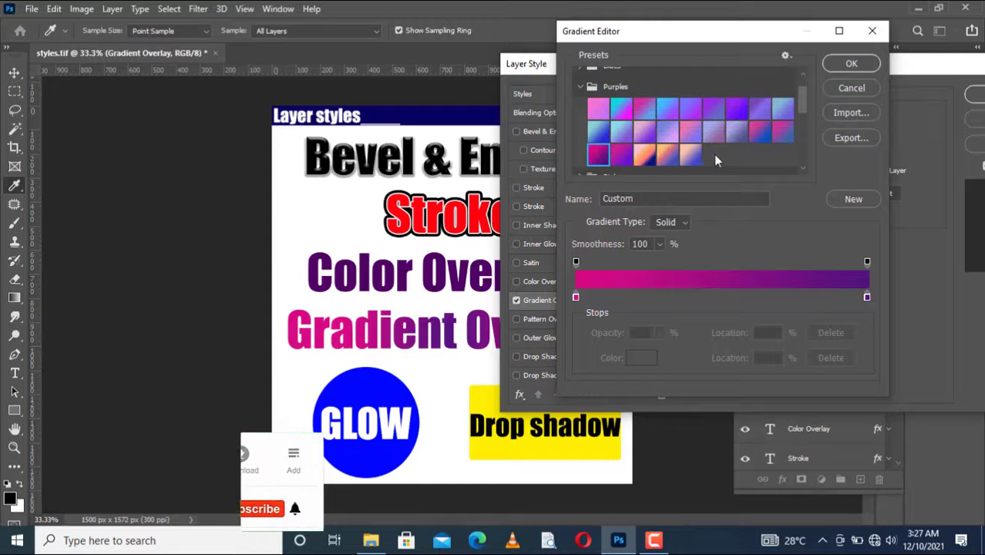
# Accept the pink-to-purple gradient and set the Gradient Overlay style to Linear
pyautogui.moveTo(797, 92); pyautogui.dragTo(800, 169)
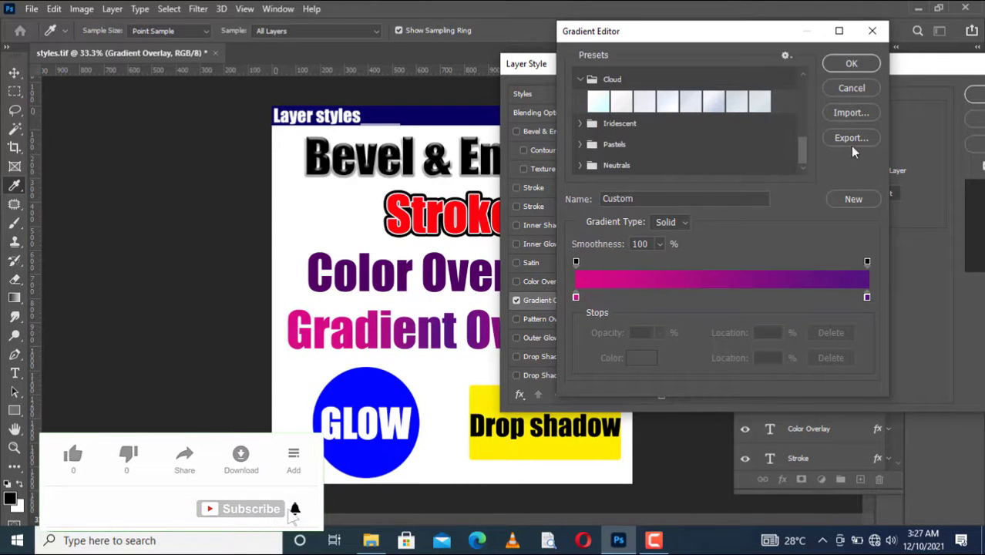
pyautogui.click(855, 67)
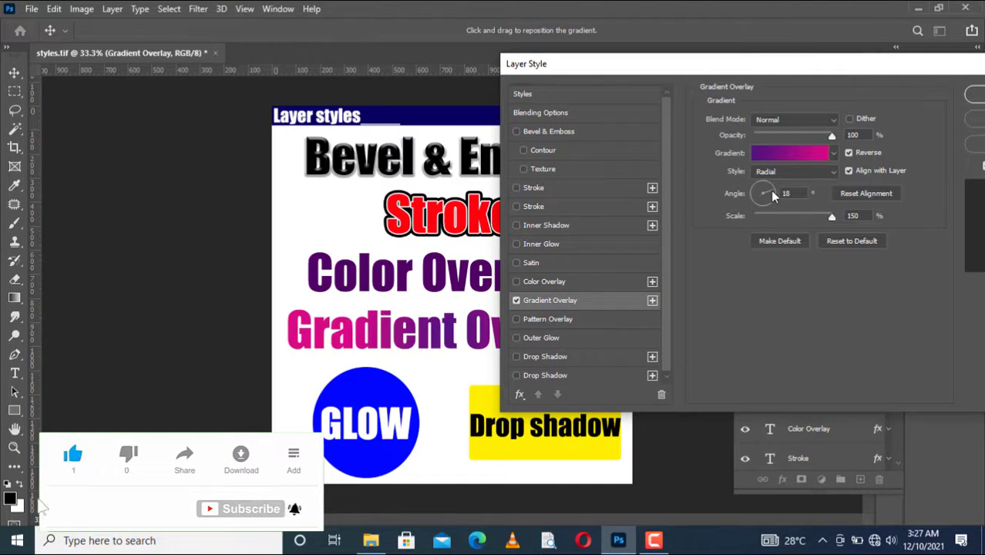
pyautogui.click(790, 172)
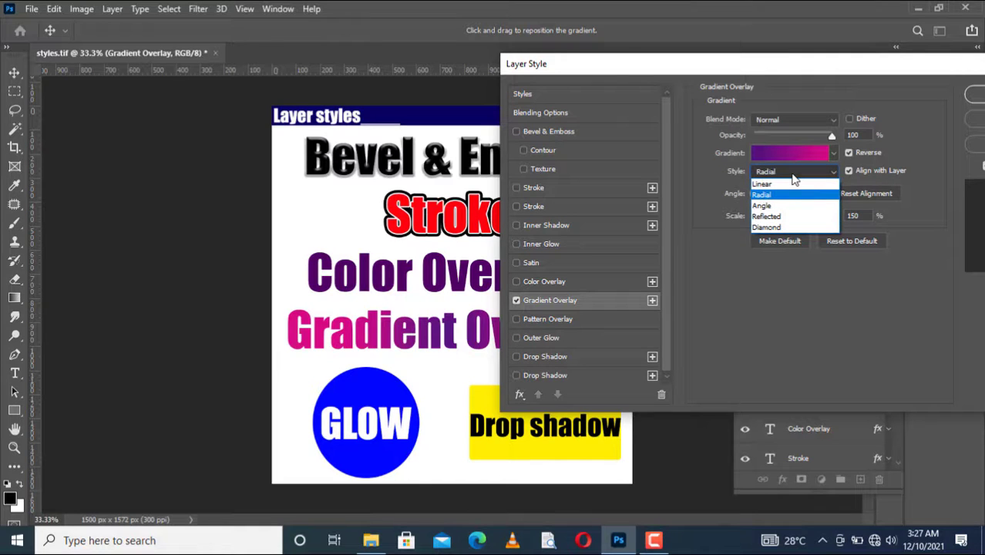
pyautogui.click(763, 184)
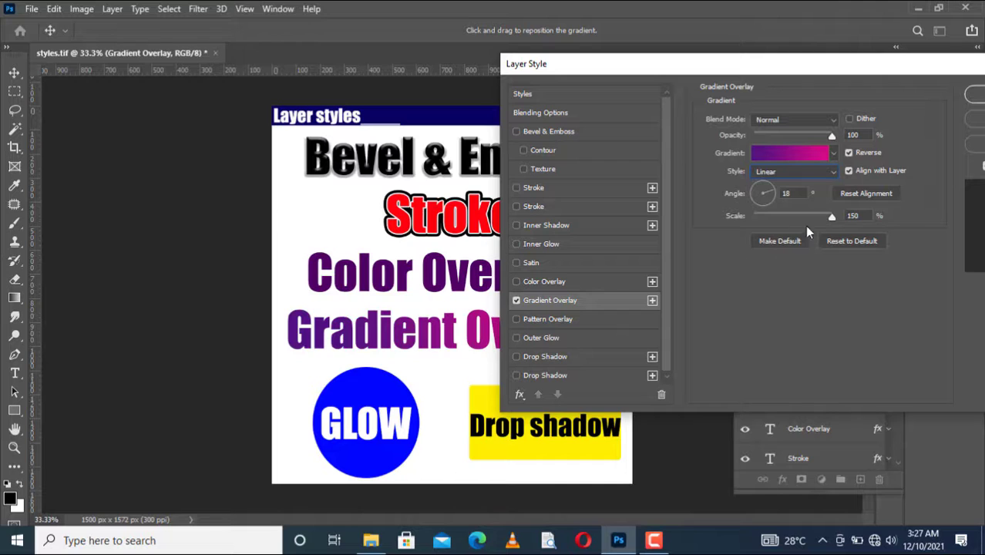
# Try the Reflected and Angle styles on the gradient overlay and return to Linear
pyautogui.click(791, 174)
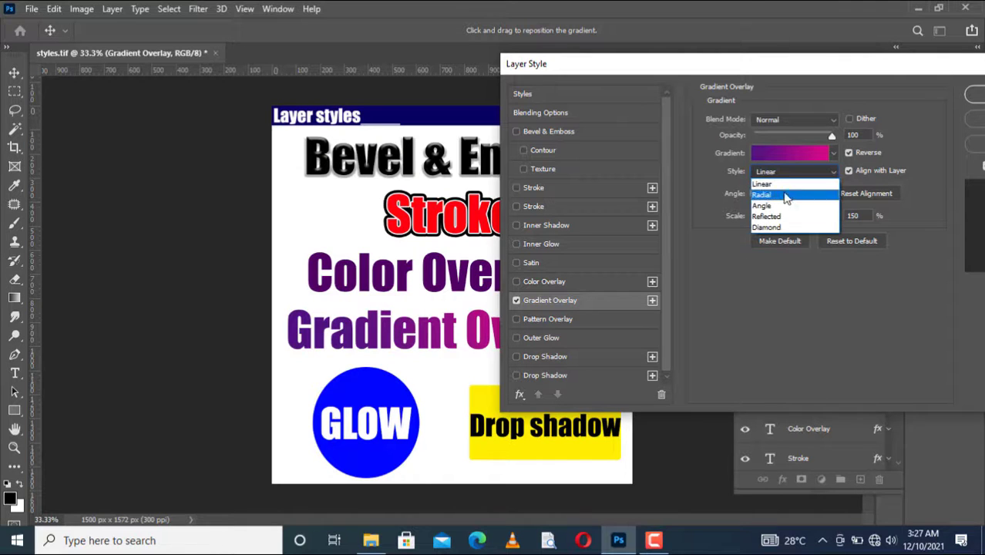
pyautogui.click(768, 217)
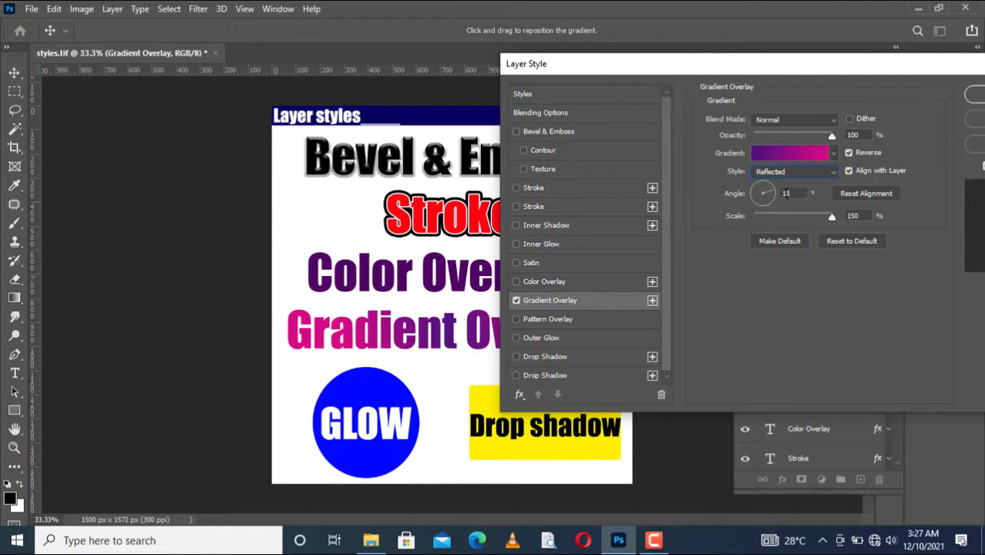
pyautogui.click(798, 170)
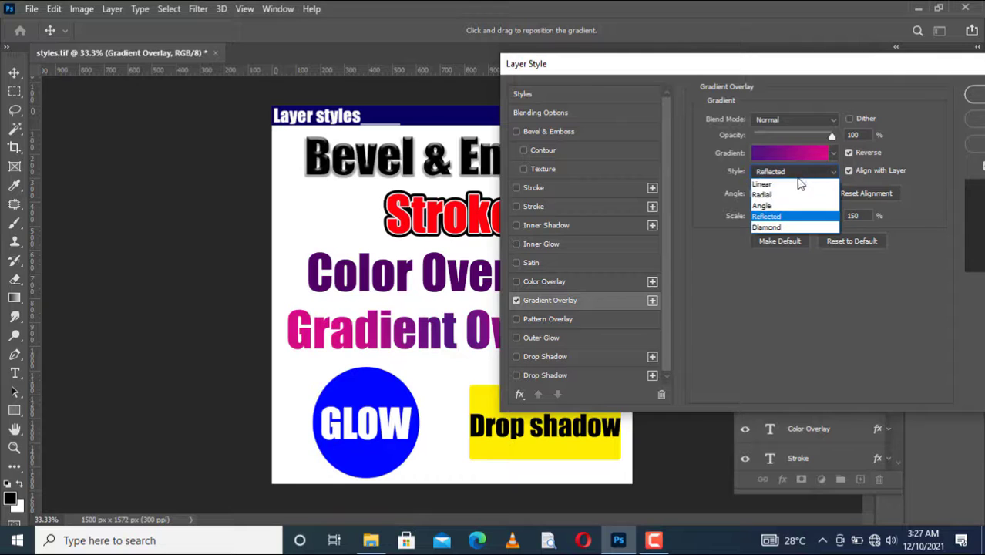
pyautogui.click(780, 206)
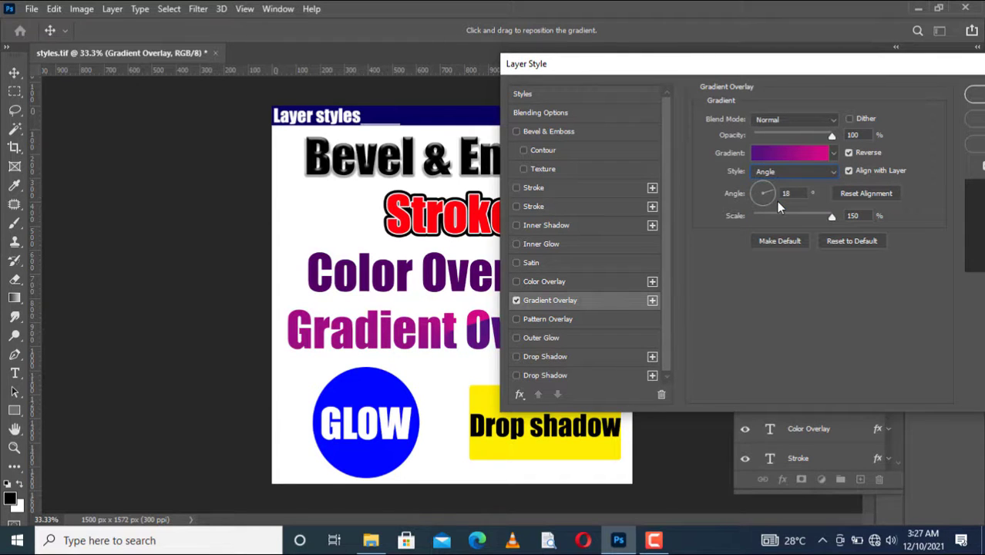
pyautogui.click(786, 172)
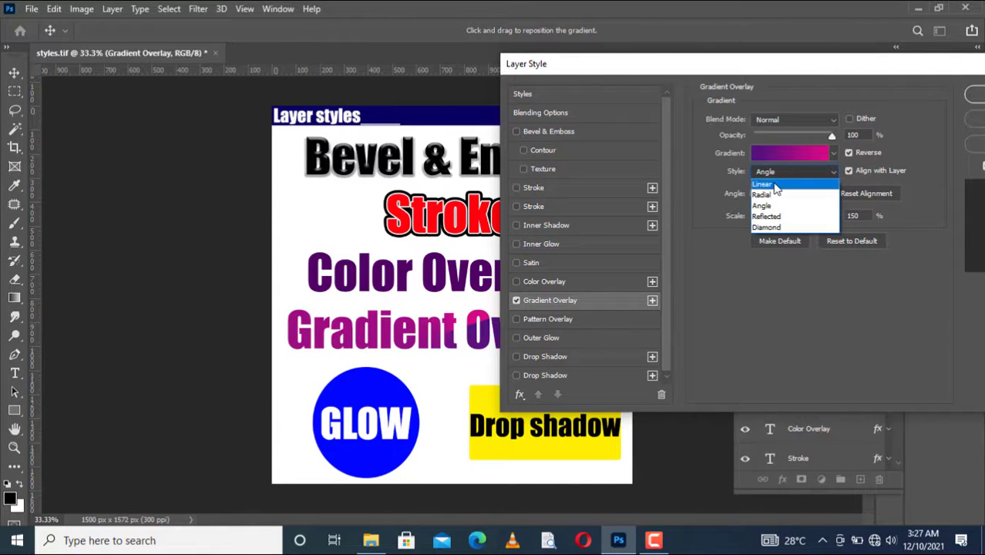
pyautogui.click(776, 185)
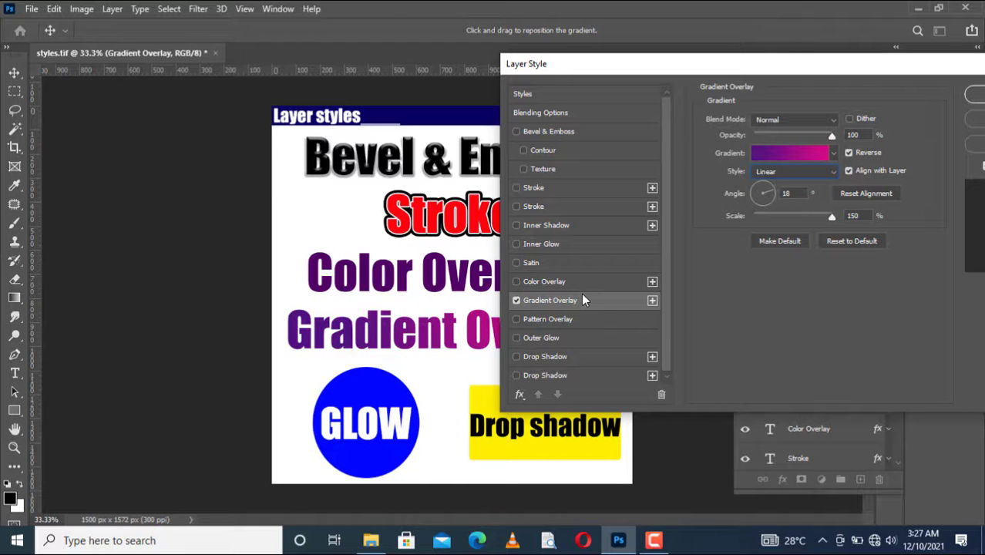
# Try a smaller gradient scale and restore it to 150%, and switch Reverse off and on again
pyautogui.moveTo(679, 70); pyautogui.dragTo(714, 46)
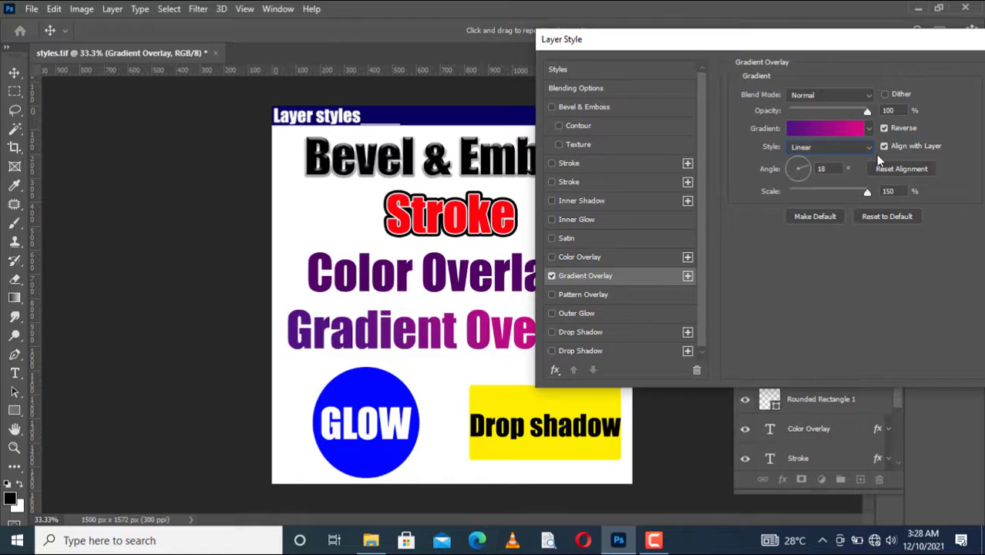
pyautogui.moveTo(866, 193); pyautogui.dragTo(845, 194)
pyautogui.moveTo(846, 195); pyautogui.dragTo(870, 194)
pyautogui.moveTo(760, 39); pyautogui.dragTo(669, 59)
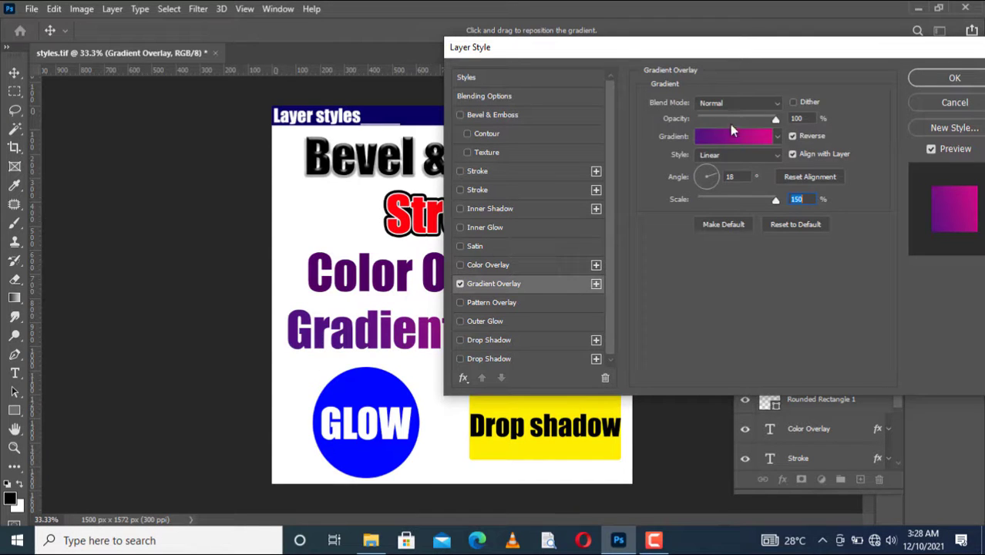
pyautogui.click(792, 137)
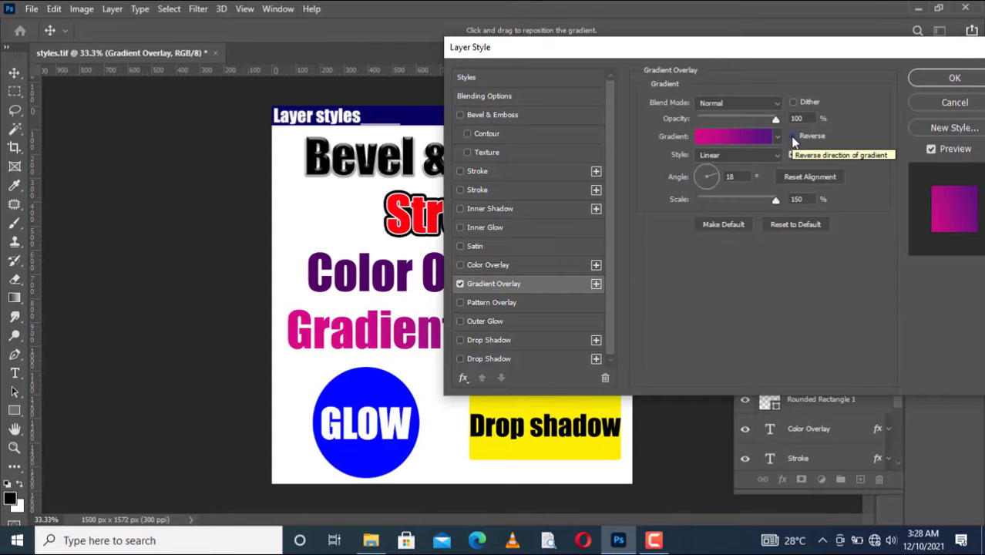
pyautogui.click(792, 136)
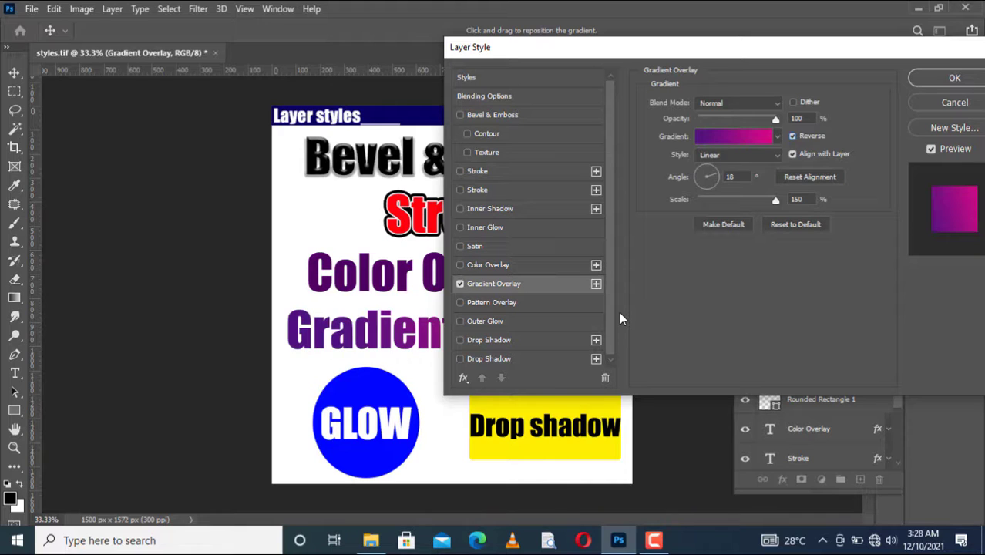
# Apply the Orange_05 preset to the text's gradient overlay and accept the layer style
pyautogui.click(722, 139)
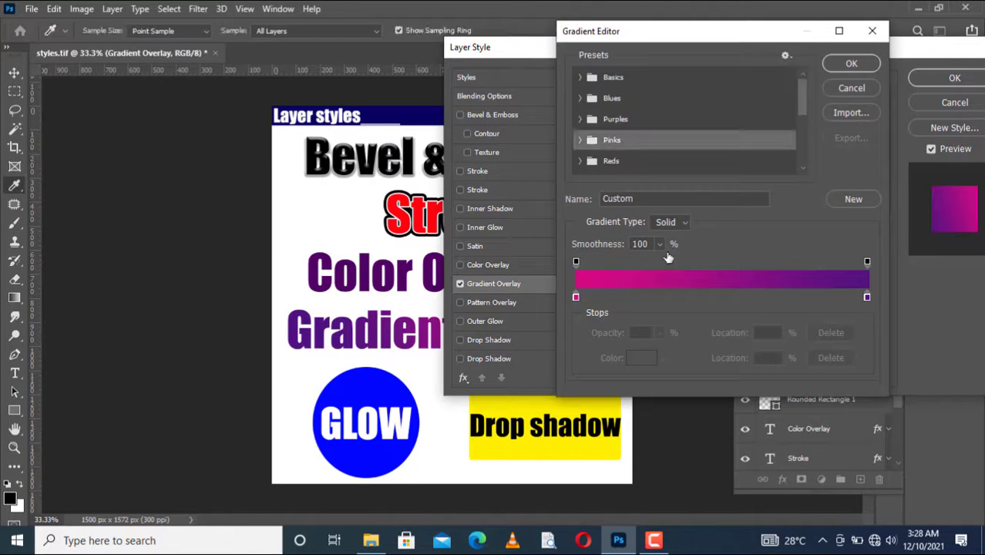
pyautogui.scroll(-2, 604, 134)
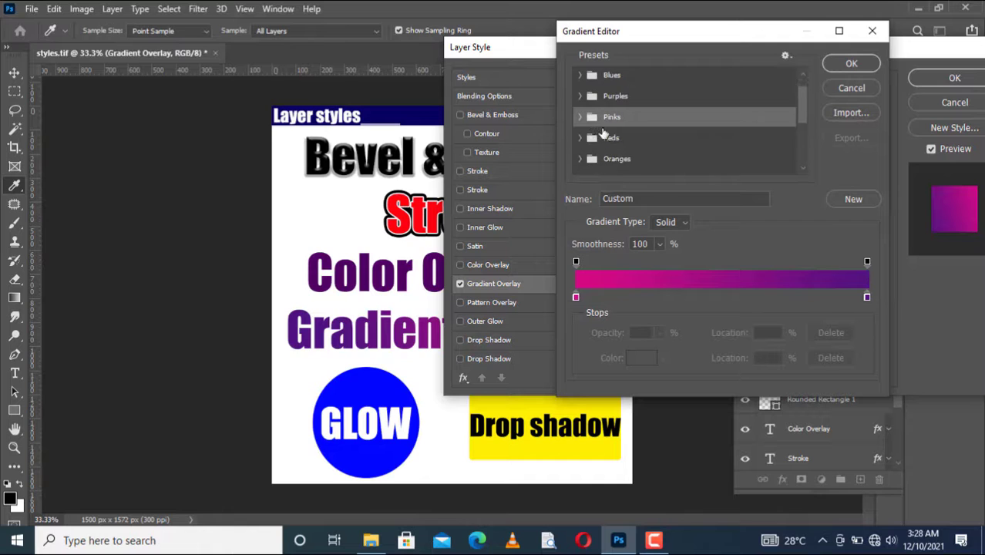
pyautogui.click(579, 138)
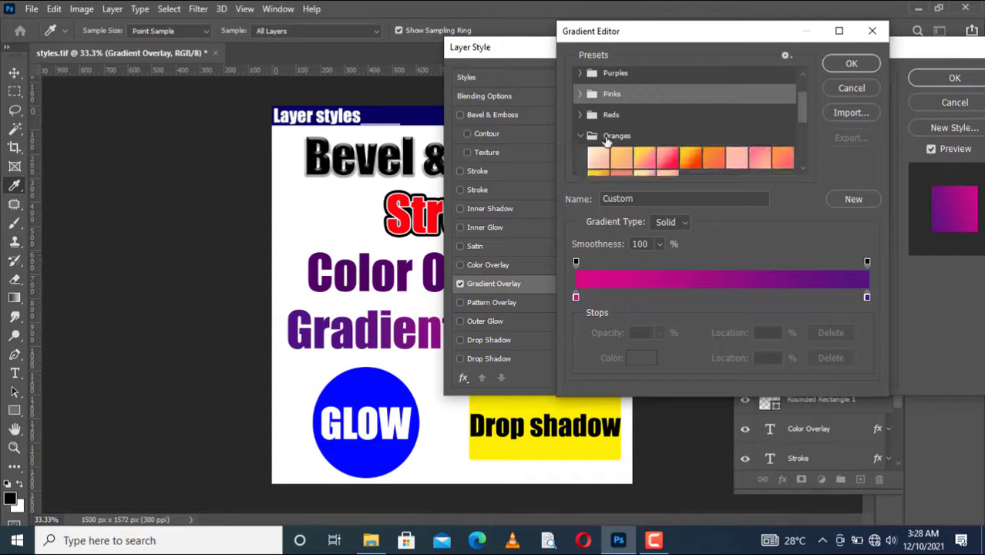
pyautogui.scroll(-1, 643, 147)
pyautogui.scroll(-3, 644, 146)
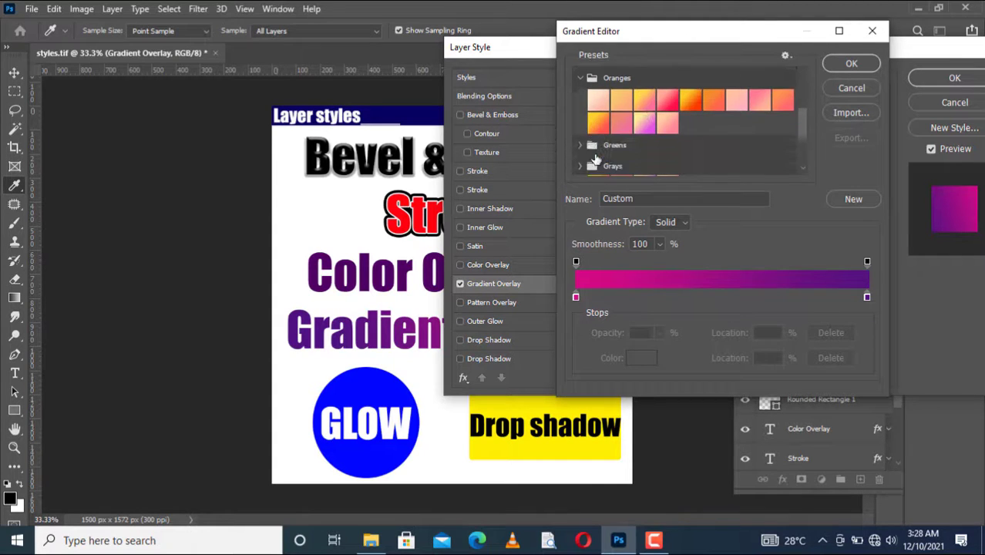
pyautogui.click(691, 101)
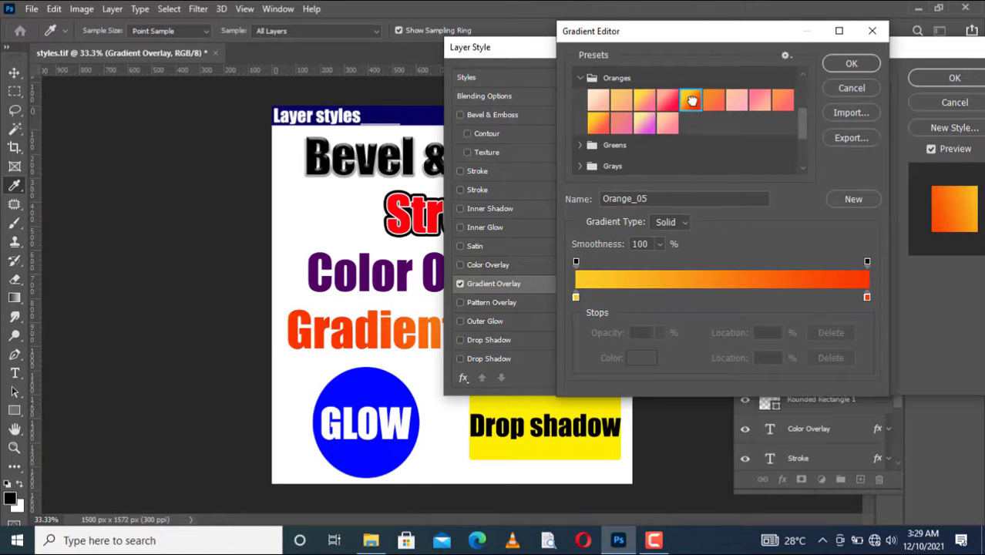
pyautogui.click(845, 68)
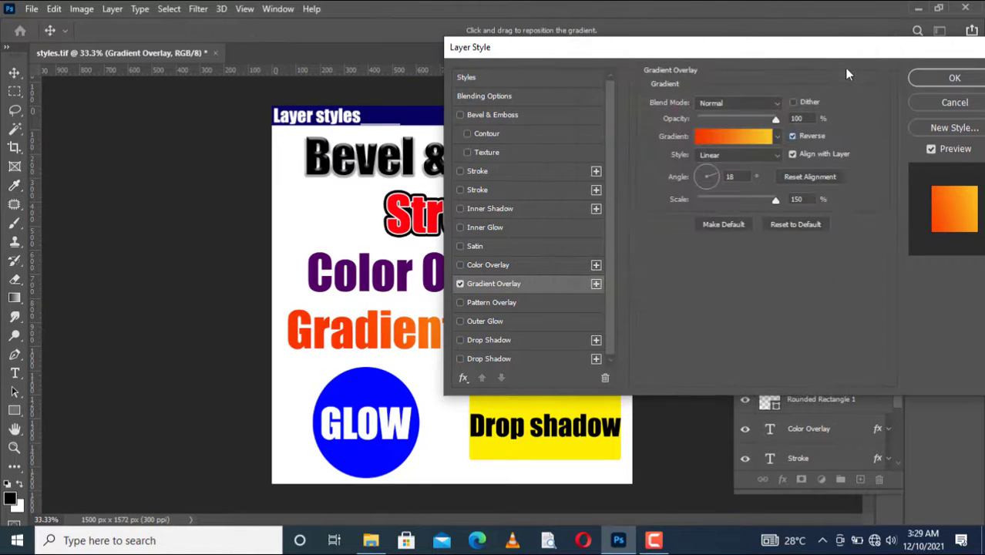
pyautogui.click(954, 78)
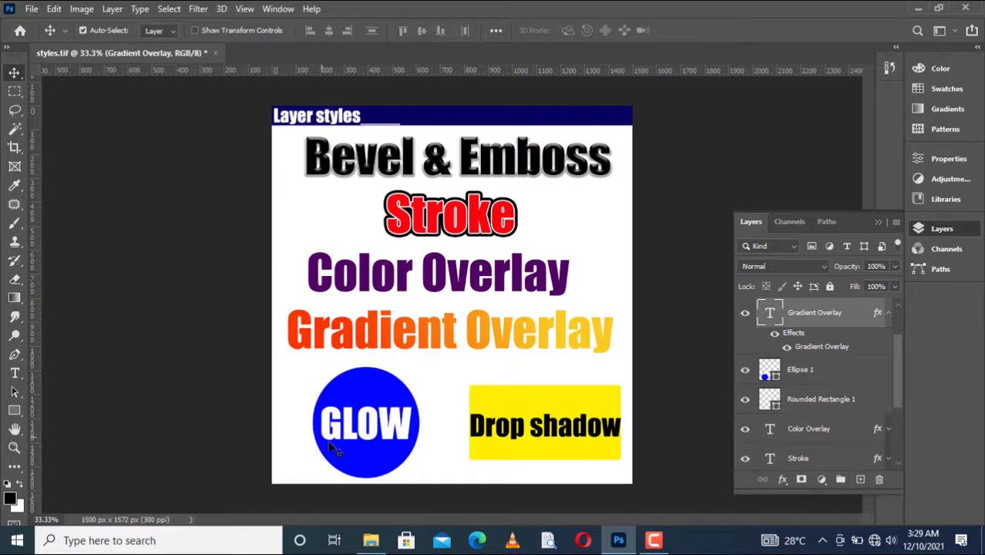
# Add an Outer Glow to the blue circle with Multiply blend mode and 100% opacity
pyautogui.click(352, 395)
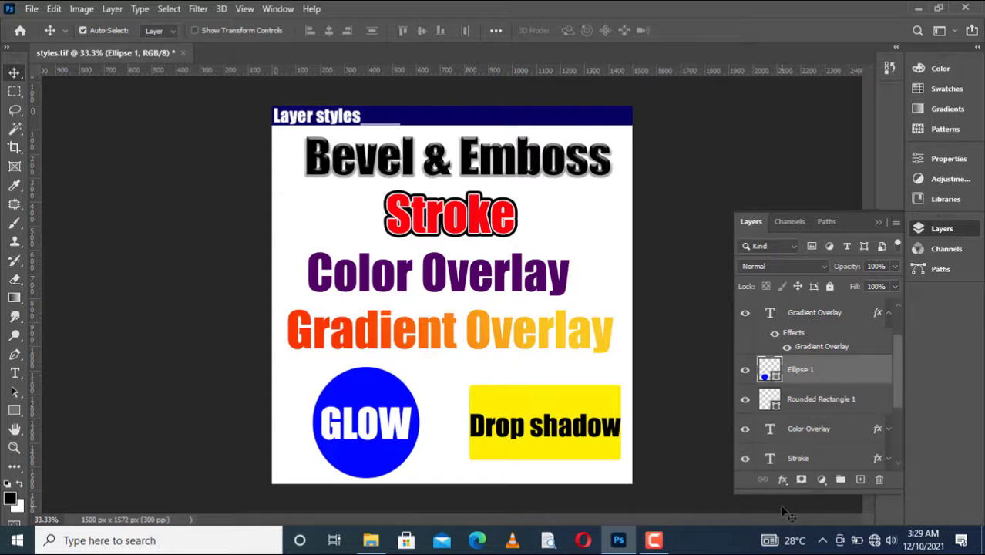
pyautogui.click(786, 486)
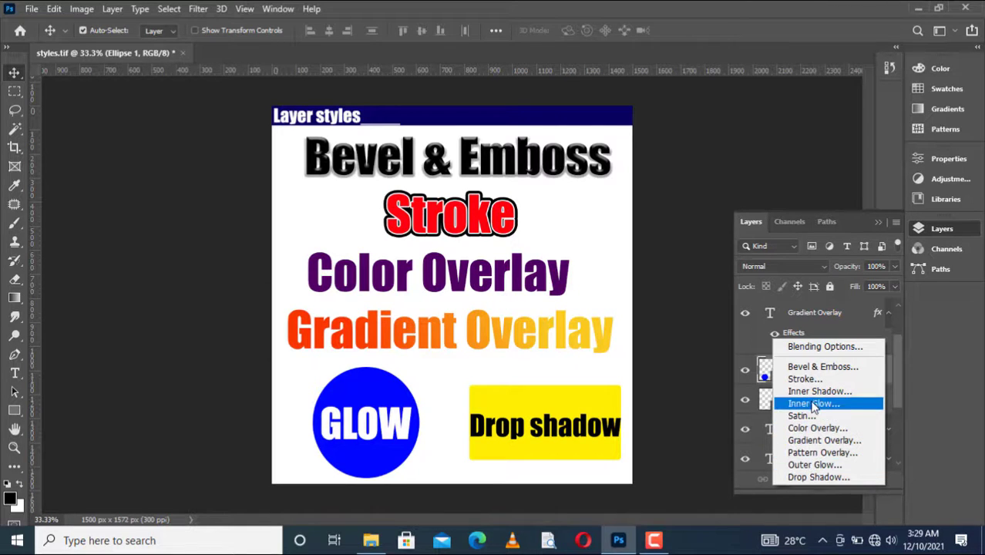
pyautogui.click(816, 464)
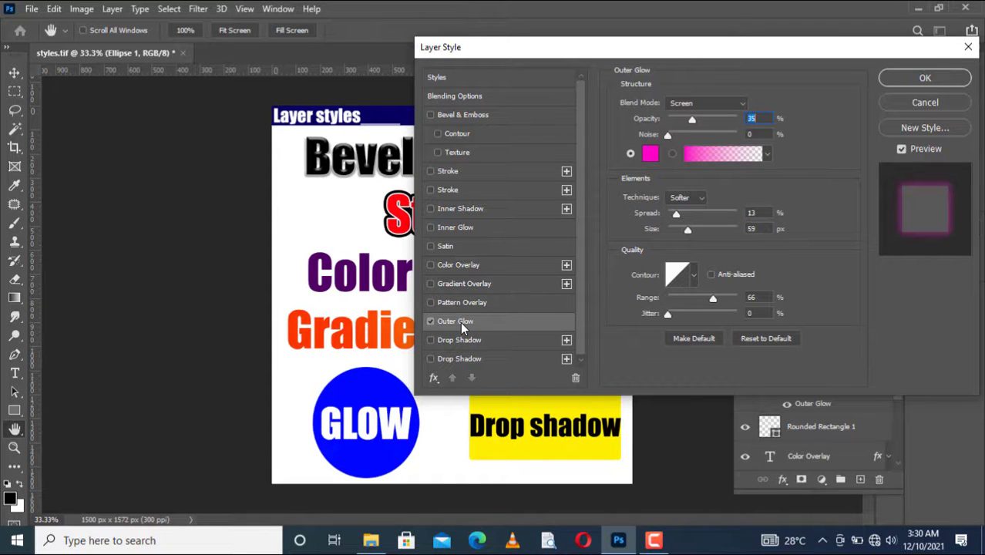
pyautogui.click(687, 103)
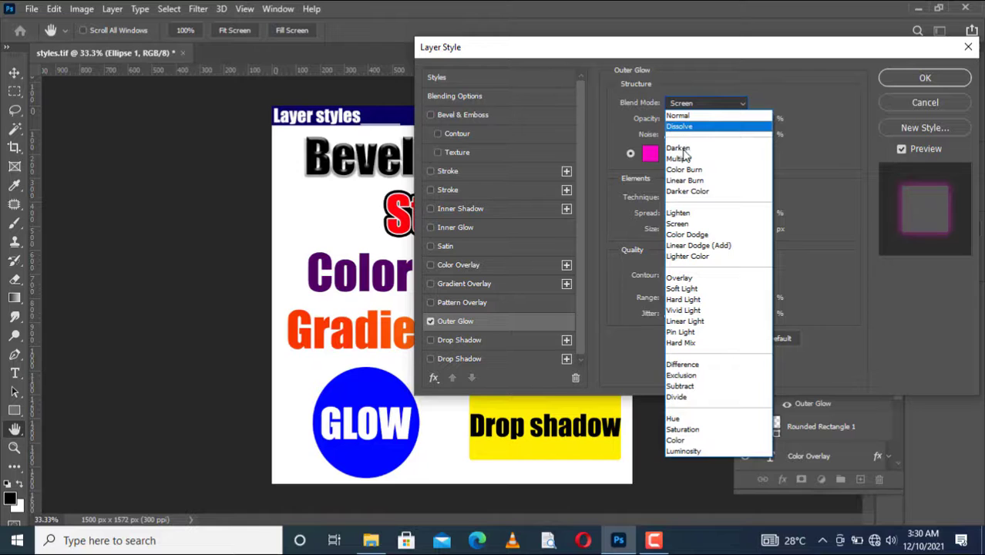
pyautogui.click(679, 158)
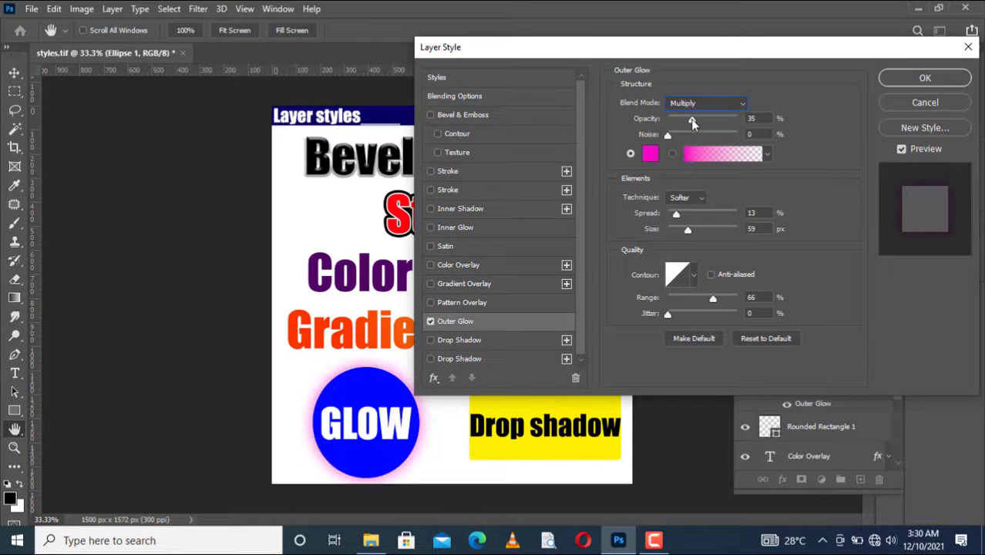
pyautogui.moveTo(691, 118); pyautogui.dragTo(752, 119)
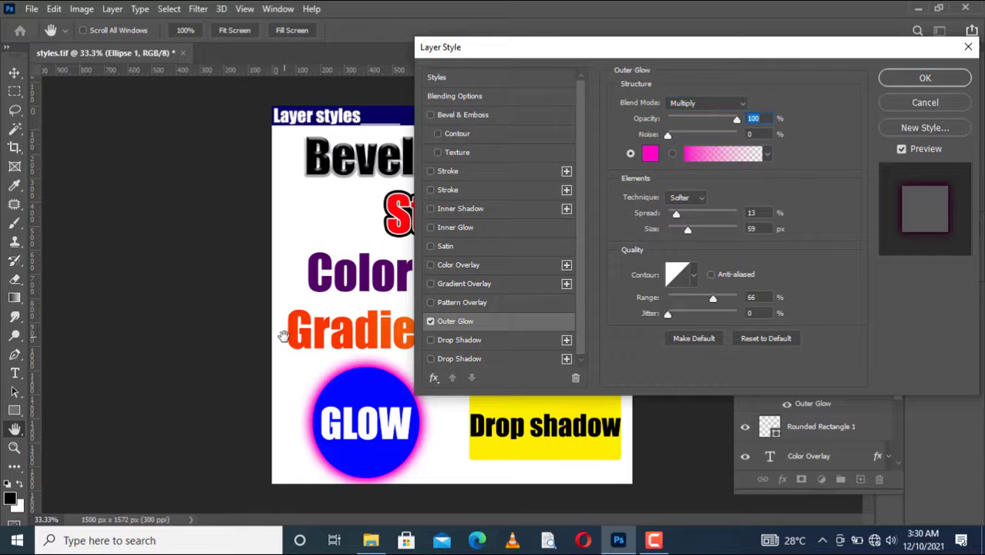
# Try a gradient glow with its first stop coloured the circle's blue (0107ff), a 19% spread and a 16 px size
pyautogui.click(672, 154)
pyautogui.click(695, 155)
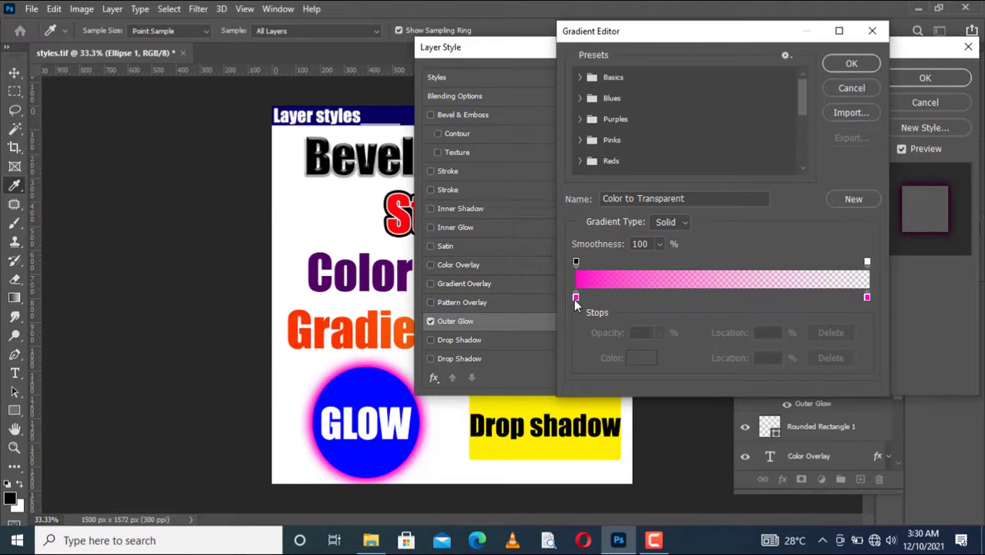
pyautogui.doubleClick(575, 297)
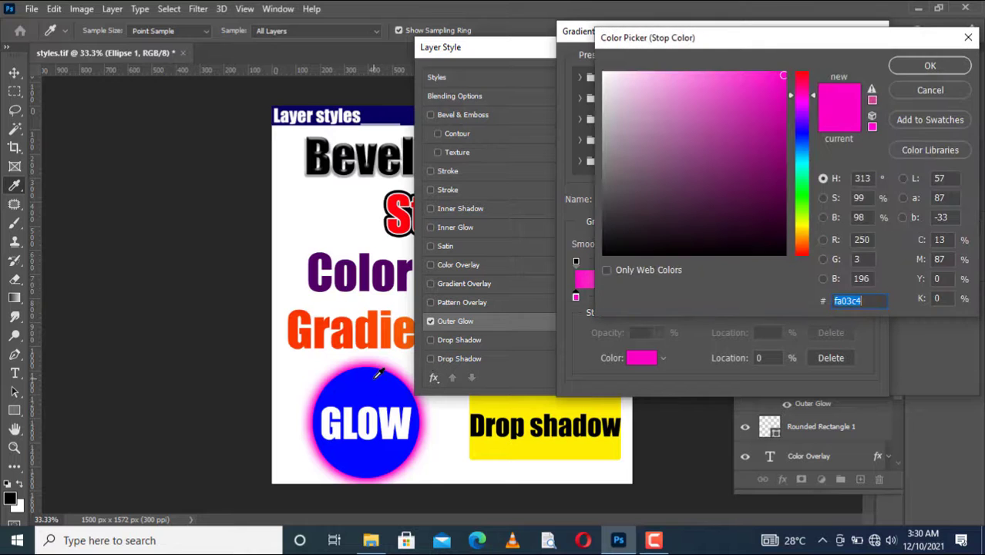
pyautogui.click(377, 373)
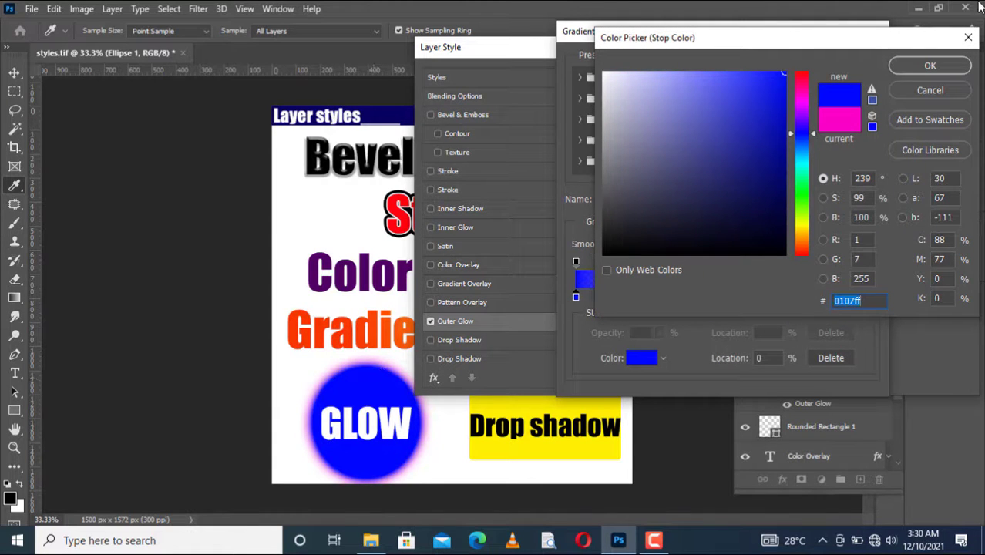
pyautogui.click(929, 67)
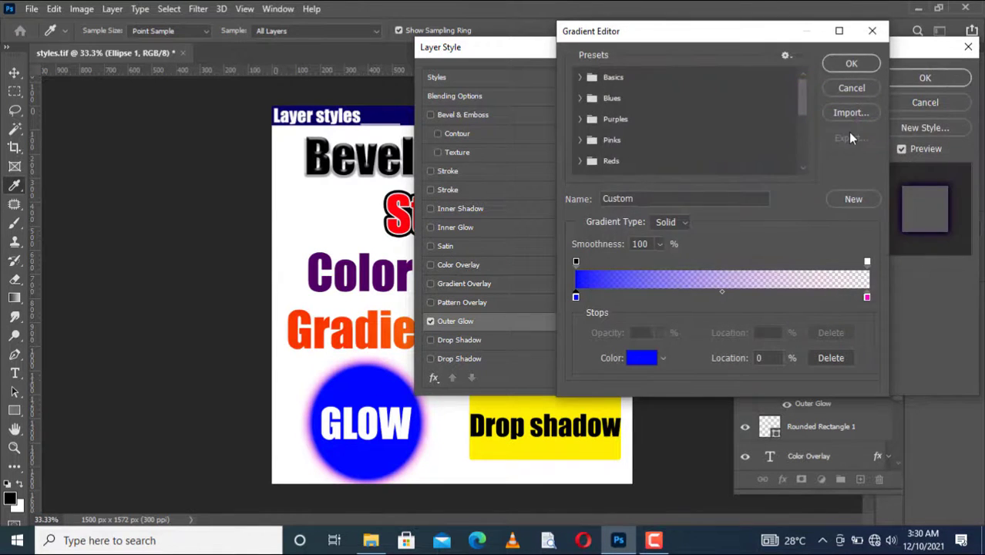
pyautogui.click(851, 66)
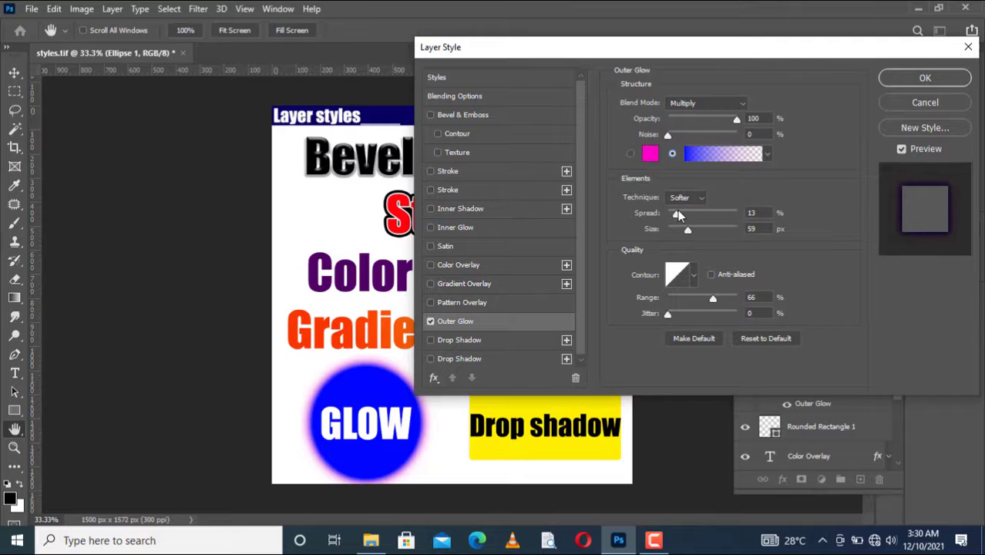
pyautogui.moveTo(677, 212)
pyautogui.mouseDown()
pyautogui.moveTo(695, 212)
pyautogui.moveTo(682, 222)
pyautogui.mouseUp()
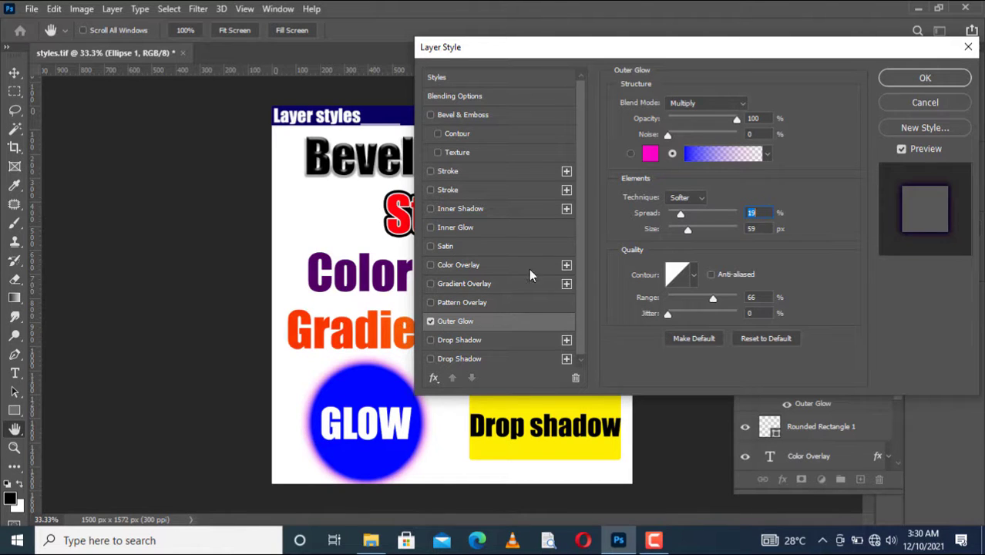
pyautogui.moveTo(690, 232); pyautogui.dragTo(677, 232)
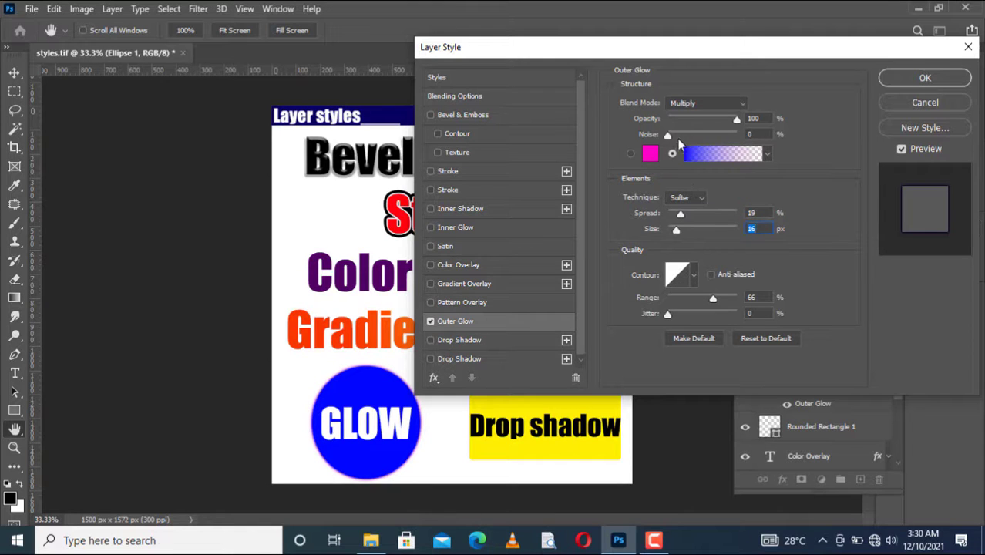
# Switch the outer glow back to a solid colour and make it red
pyautogui.click(629, 154)
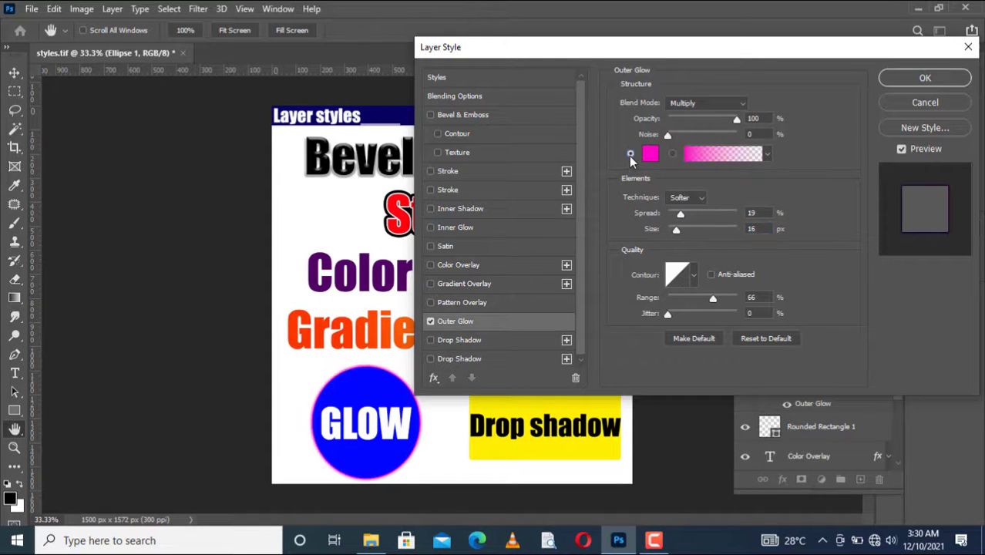
pyautogui.click(651, 156)
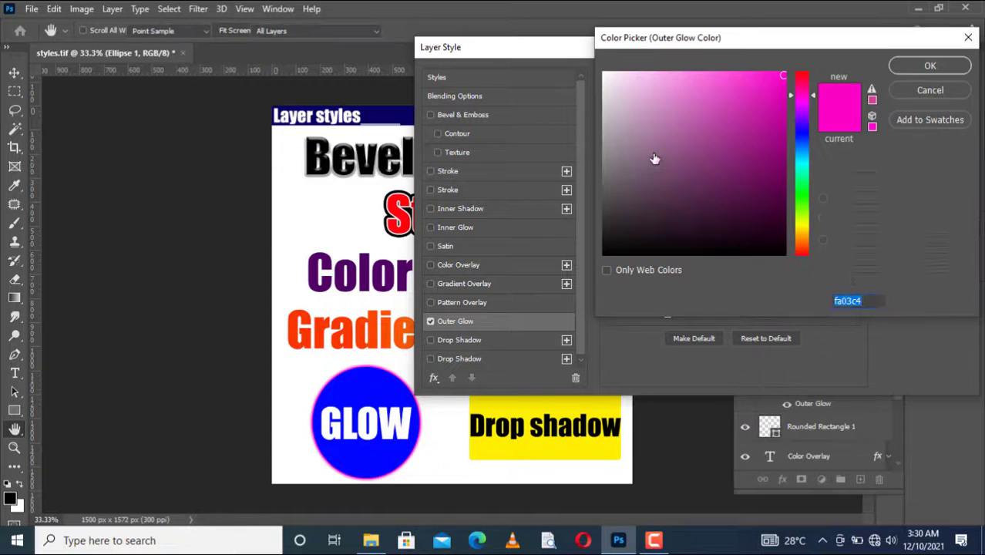
pyautogui.click(803, 80)
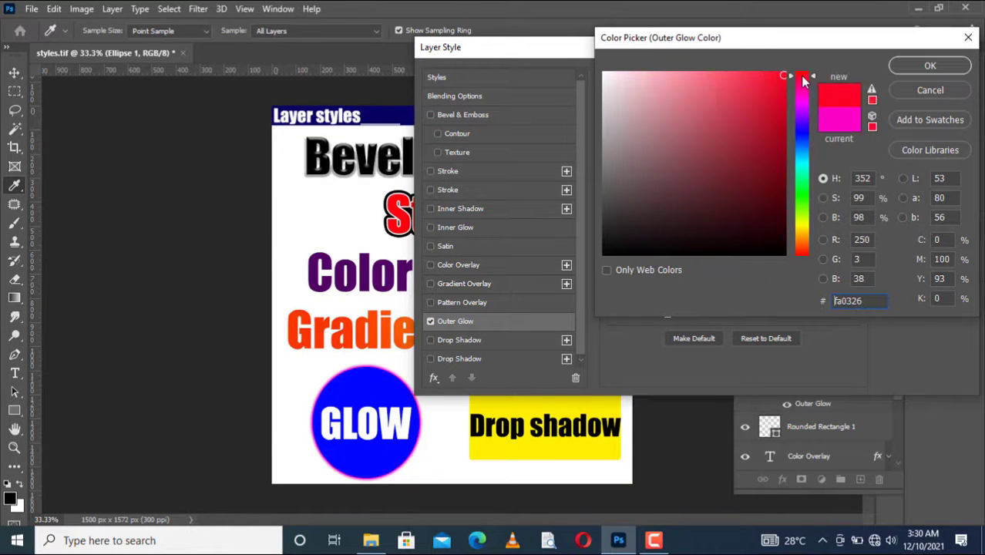
pyautogui.click(786, 75)
pyautogui.click(916, 69)
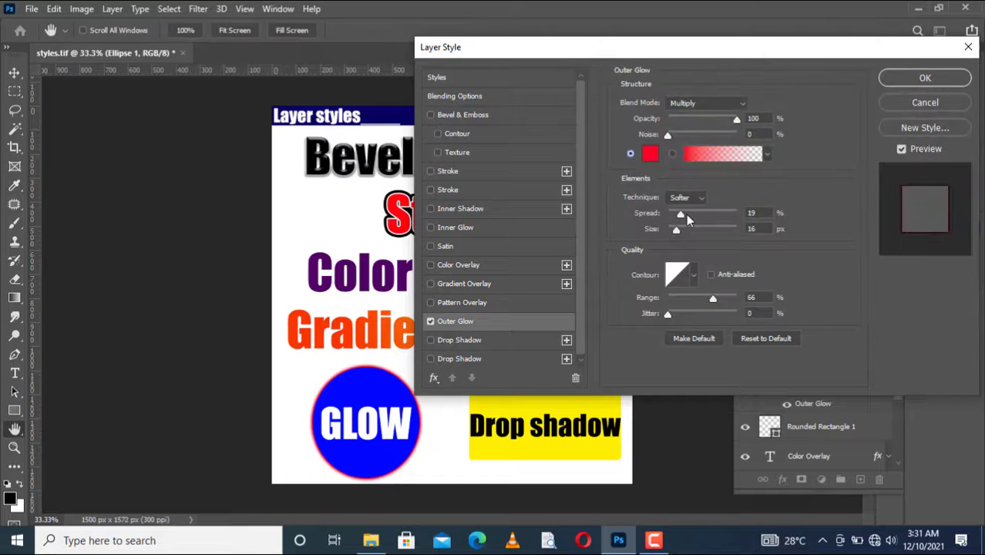
# Try the glow at 36% spread with sizes of 81 and 92 px, and settle on 0% spread and 109 px
pyautogui.moveTo(681, 215); pyautogui.dragTo(693, 217)
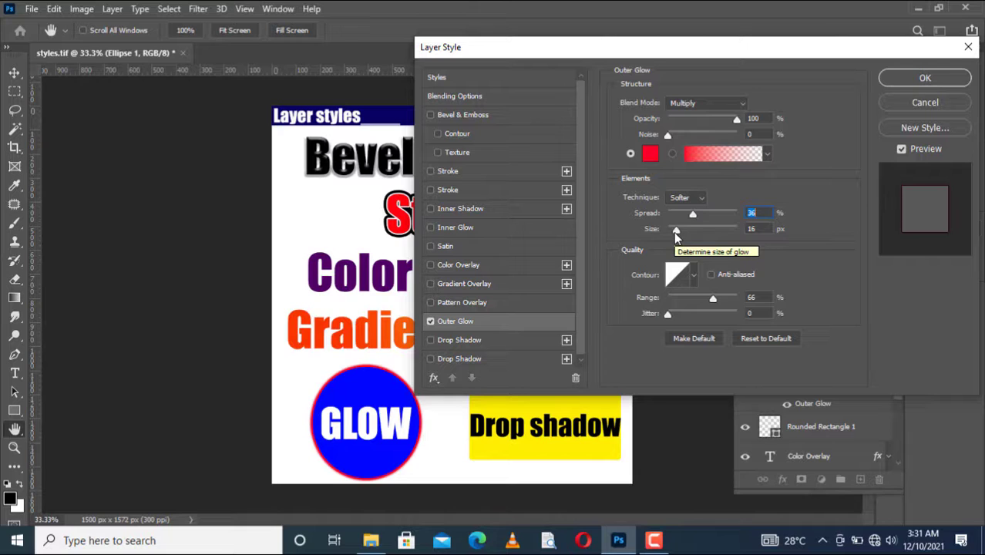
pyautogui.moveTo(675, 233); pyautogui.dragTo(690, 231)
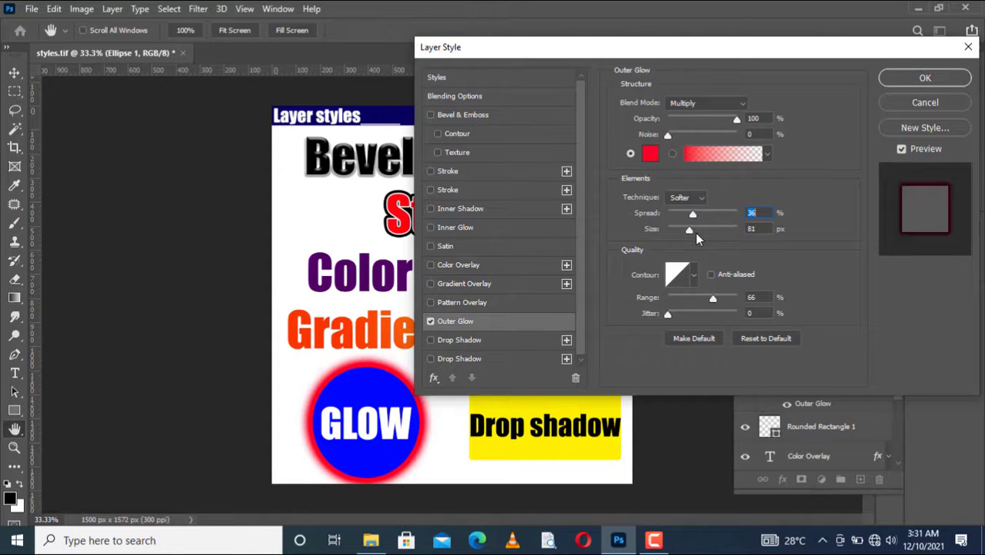
pyautogui.moveTo(695, 232); pyautogui.dragTo(697, 233)
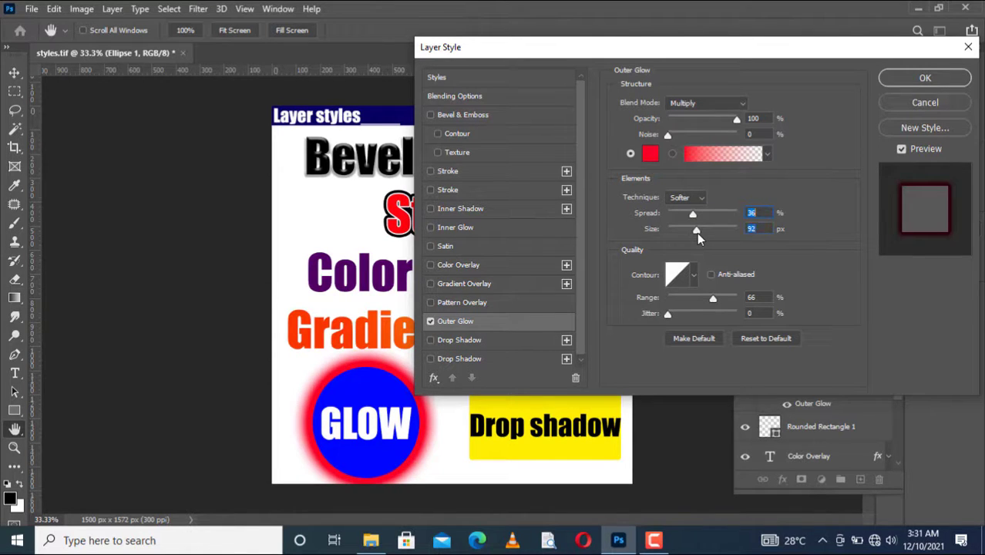
pyautogui.click(298, 398)
pyautogui.moveTo(693, 216); pyautogui.dragTo(670, 215)
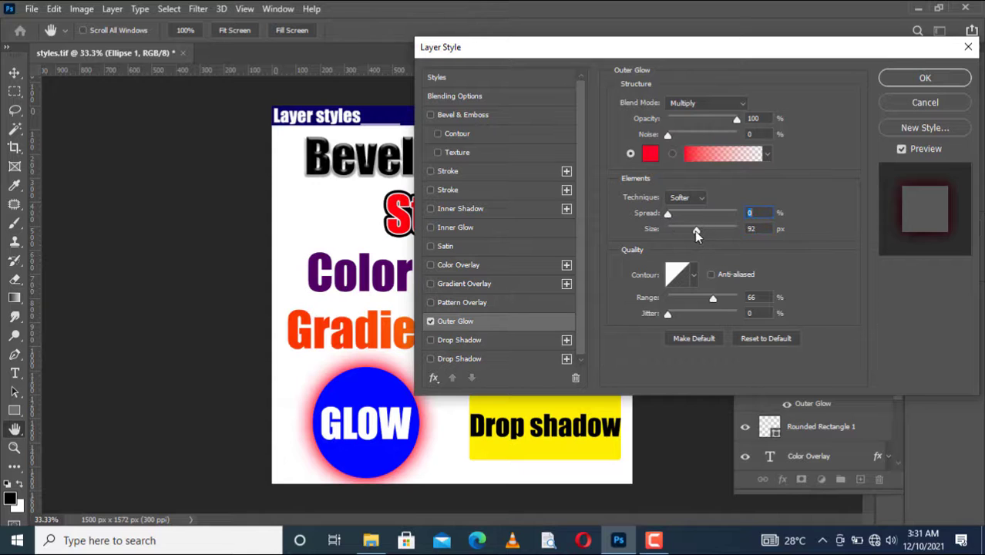
pyautogui.moveTo(694, 231); pyautogui.dragTo(701, 231)
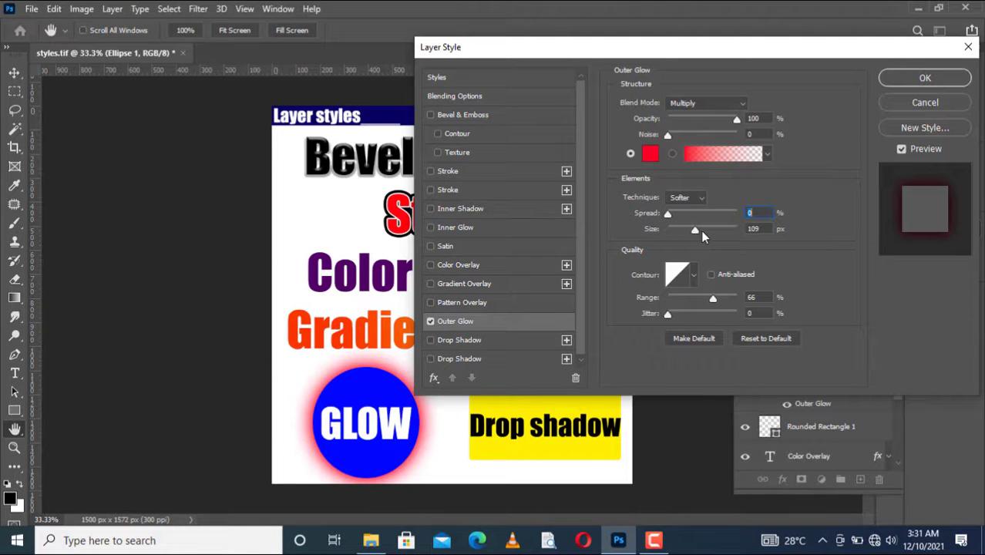
# Try several contour presets on the circle's outer glow, including stepped and double-ring shapes, and select the single-ring contour
pyautogui.click(693, 281)
pyautogui.click(697, 312)
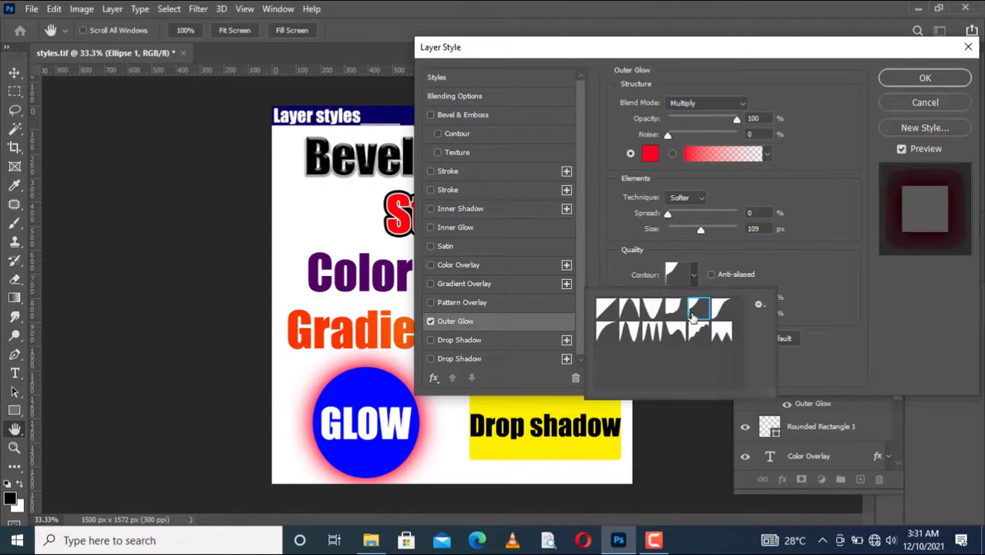
pyautogui.click(697, 330)
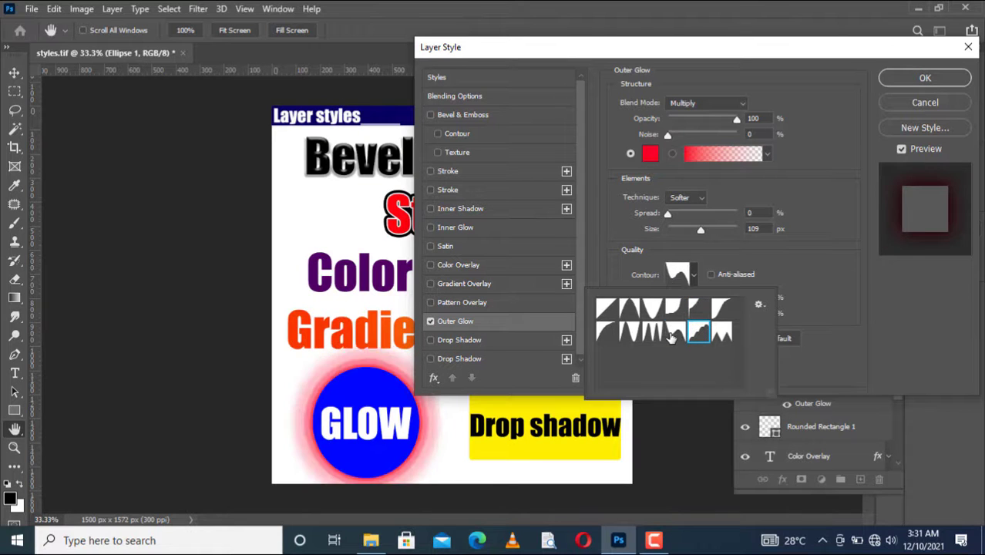
pyautogui.click(675, 333)
pyautogui.click(653, 334)
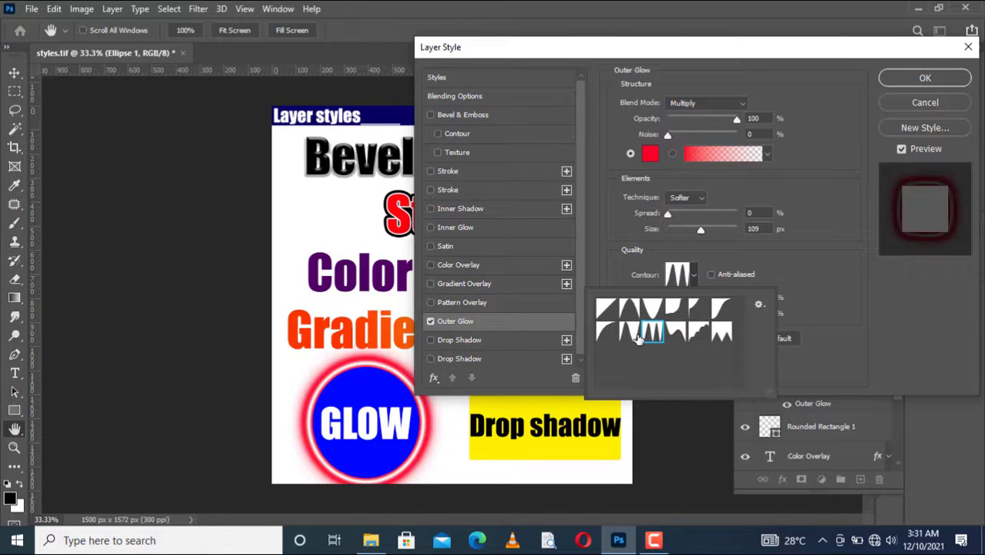
pyautogui.click(635, 336)
pyautogui.click(614, 336)
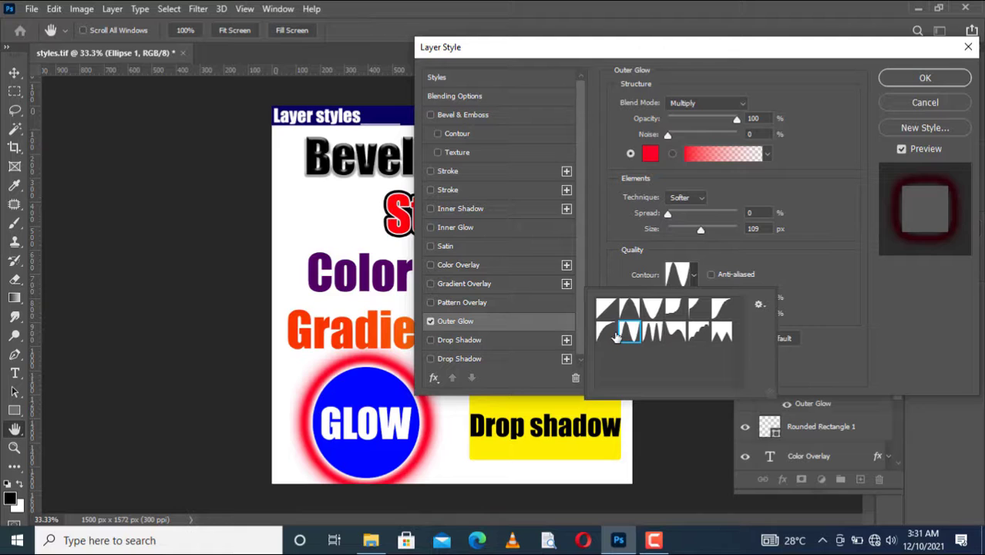
pyautogui.click(628, 334)
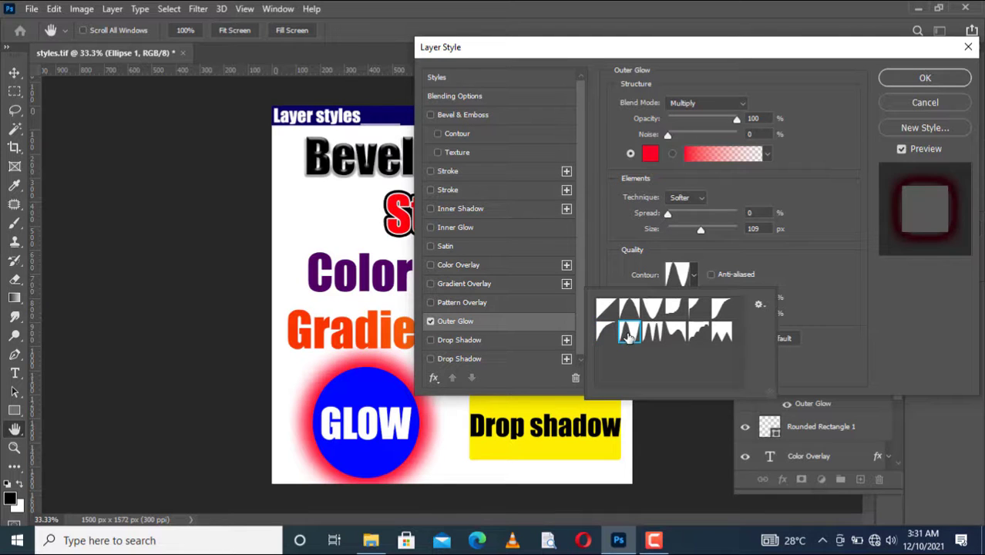
pyautogui.click(718, 336)
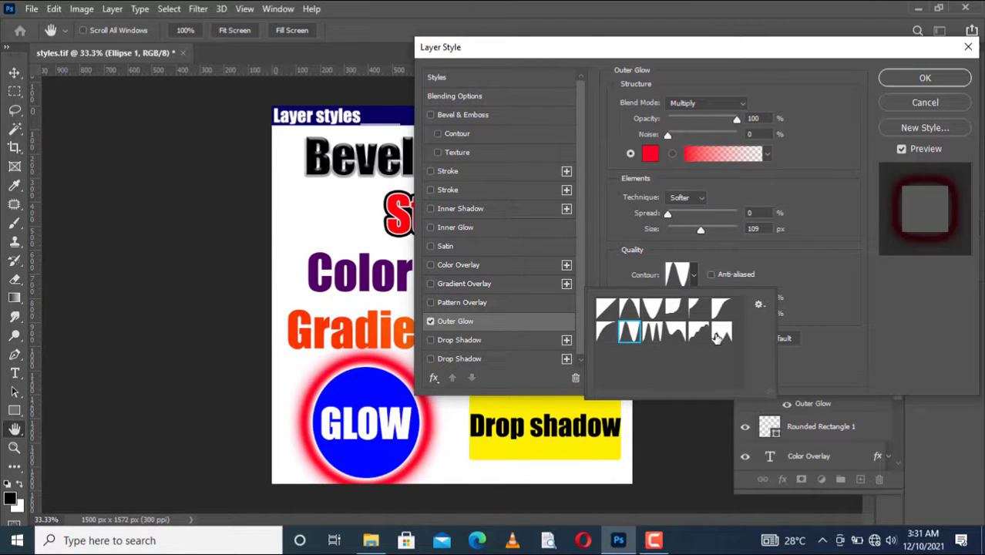
pyautogui.click(698, 334)
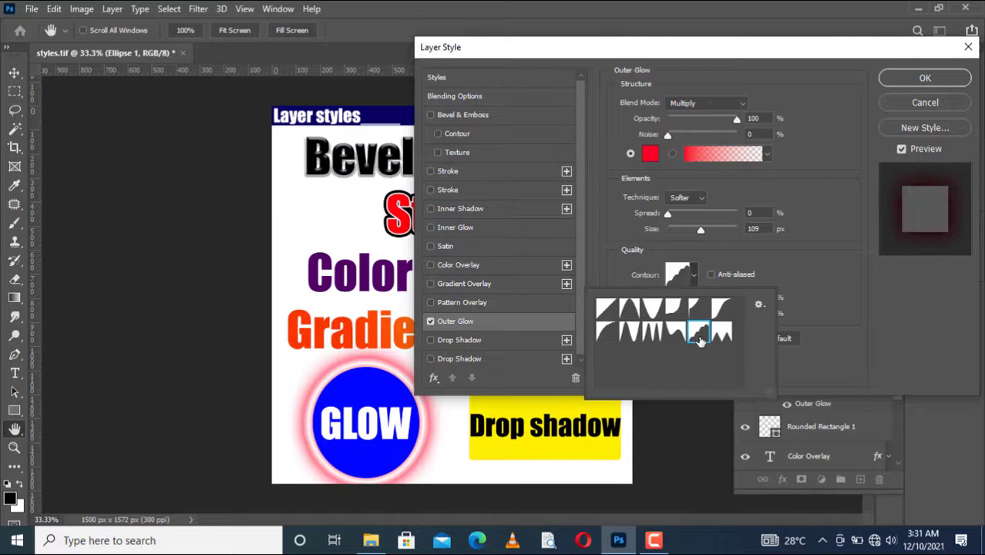
pyautogui.click(650, 342)
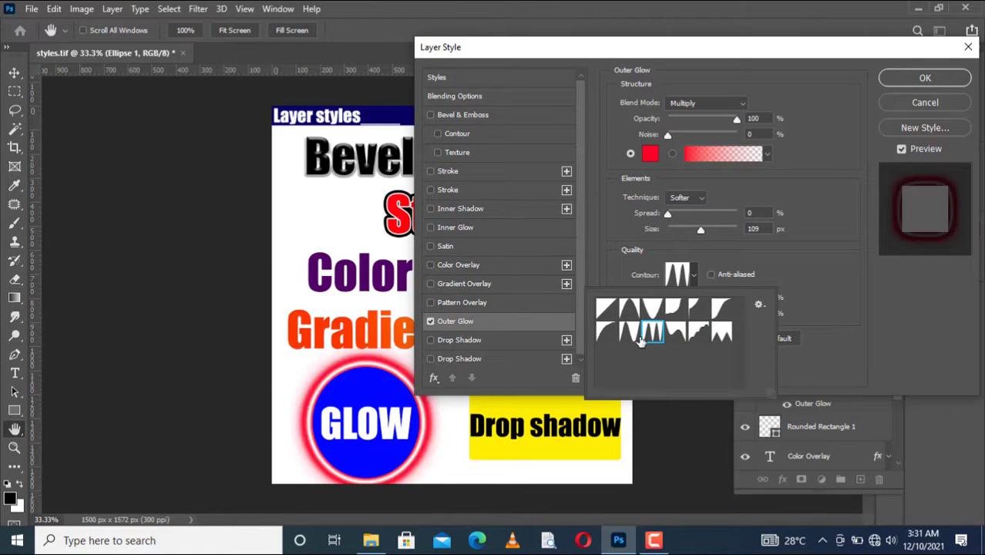
pyautogui.click(639, 340)
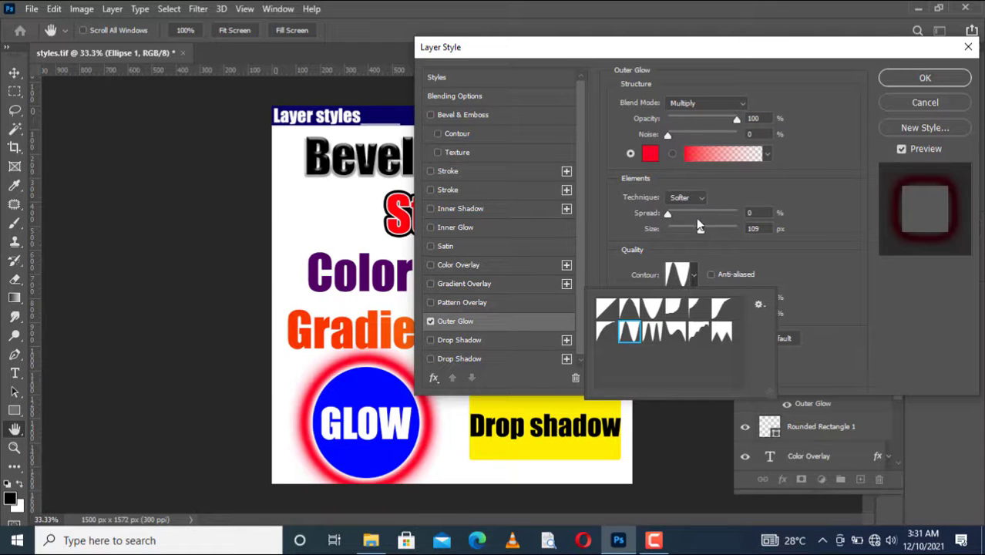
# Set the circle's outer glow size to 43 px and try spreads of 22% and 48%
pyautogui.moveTo(699, 225); pyautogui.dragTo(684, 229)
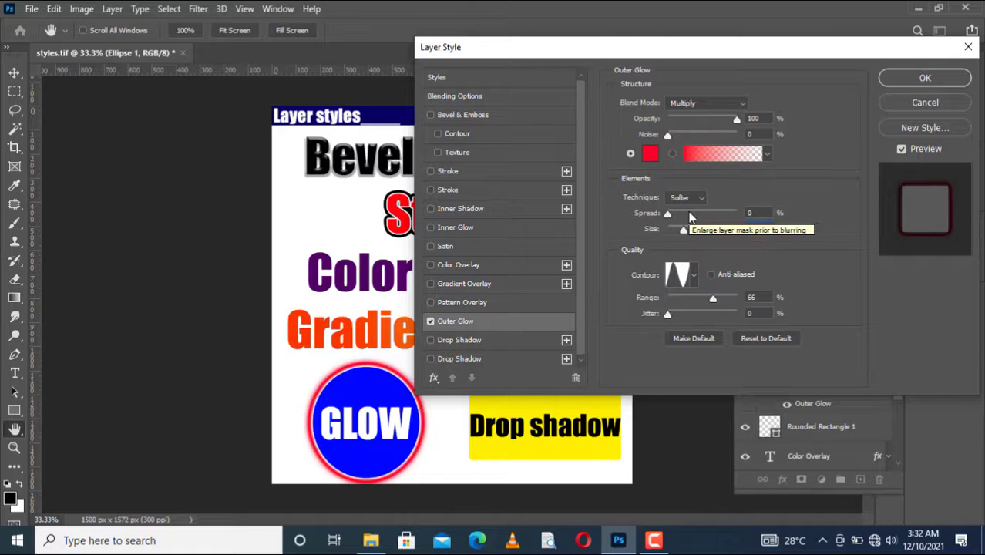
pyautogui.moveTo(668, 214); pyautogui.dragTo(683, 211)
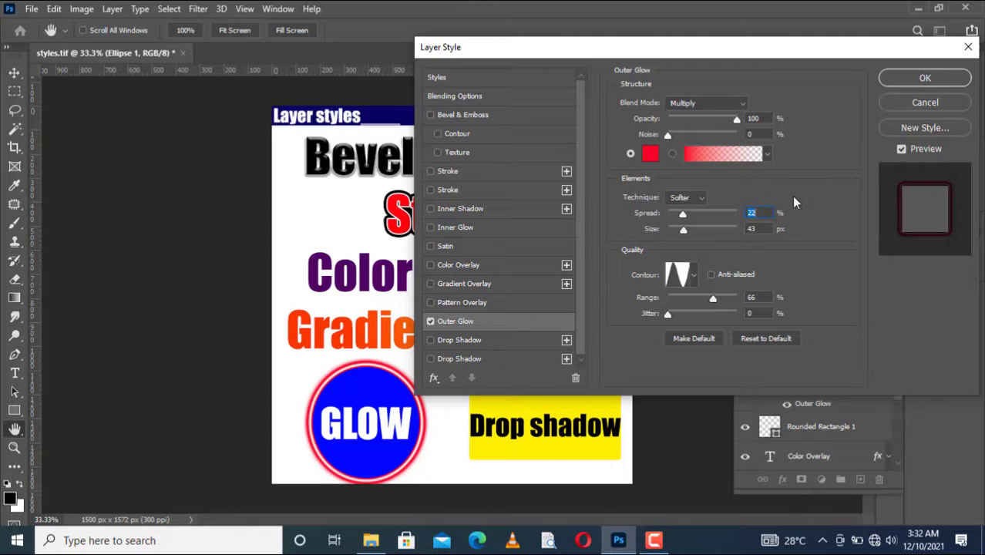
pyautogui.click(702, 213)
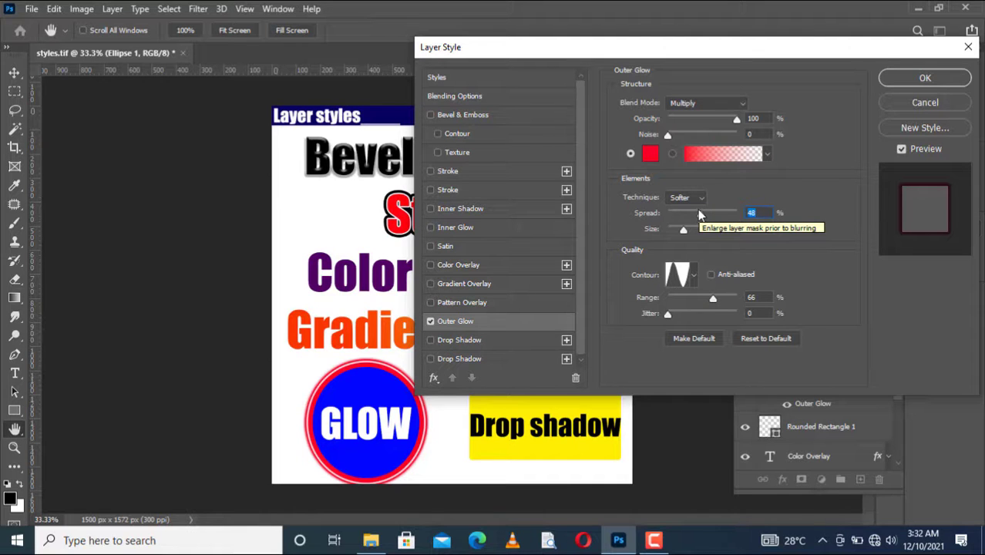
# Return the outer glow to the linear contour with a 19% spread and apply the layer style
pyautogui.click(696, 277)
pyautogui.click(608, 310)
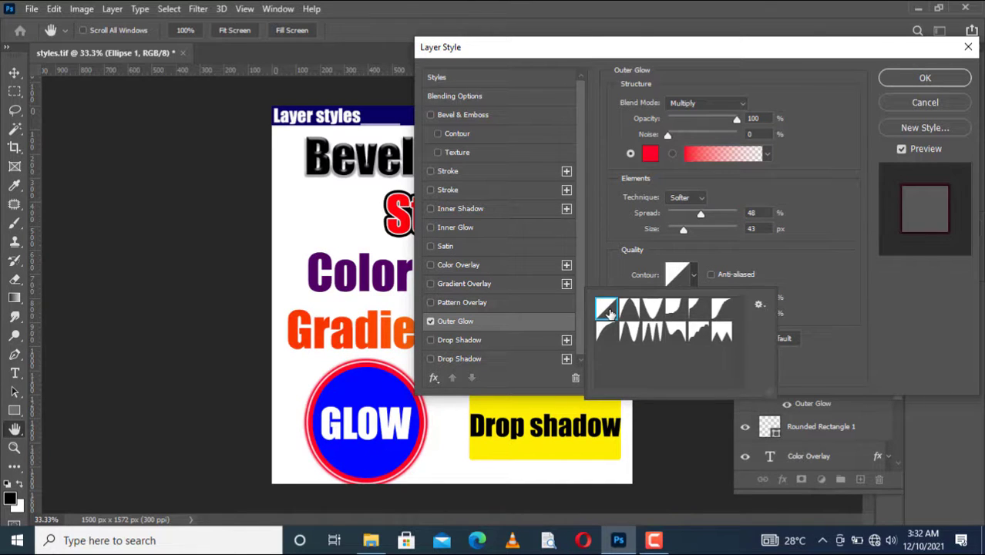
pyautogui.click(788, 235)
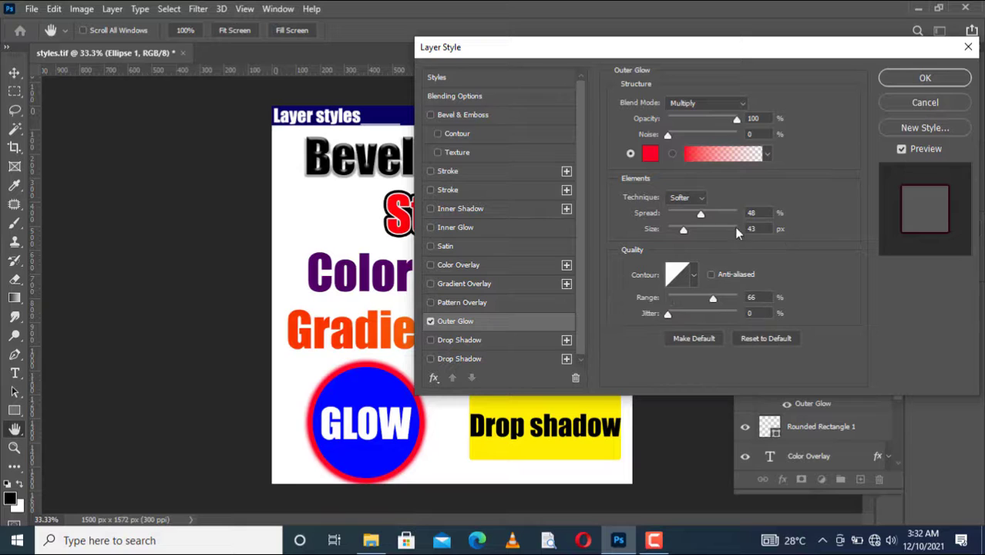
pyautogui.click(684, 213)
pyautogui.click(681, 213)
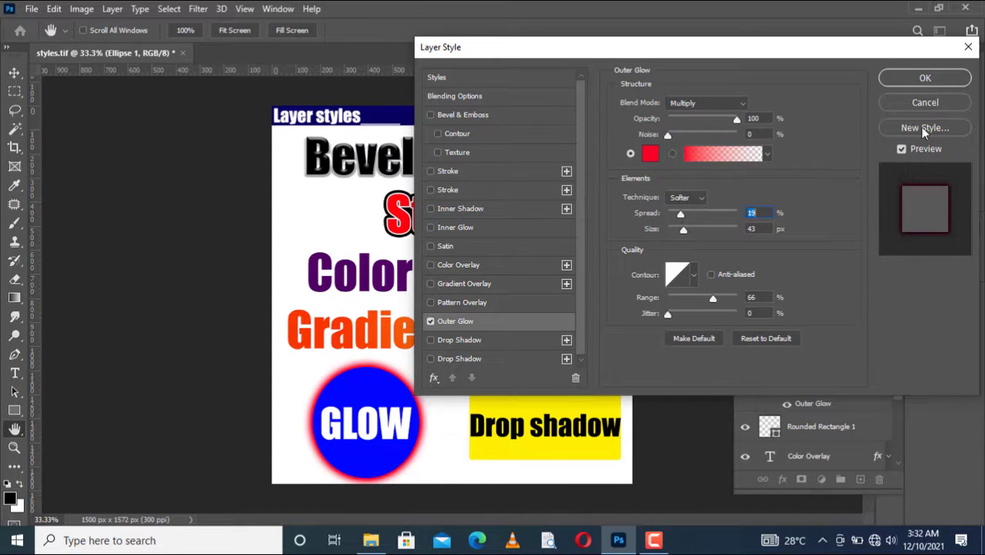
pyautogui.click(917, 79)
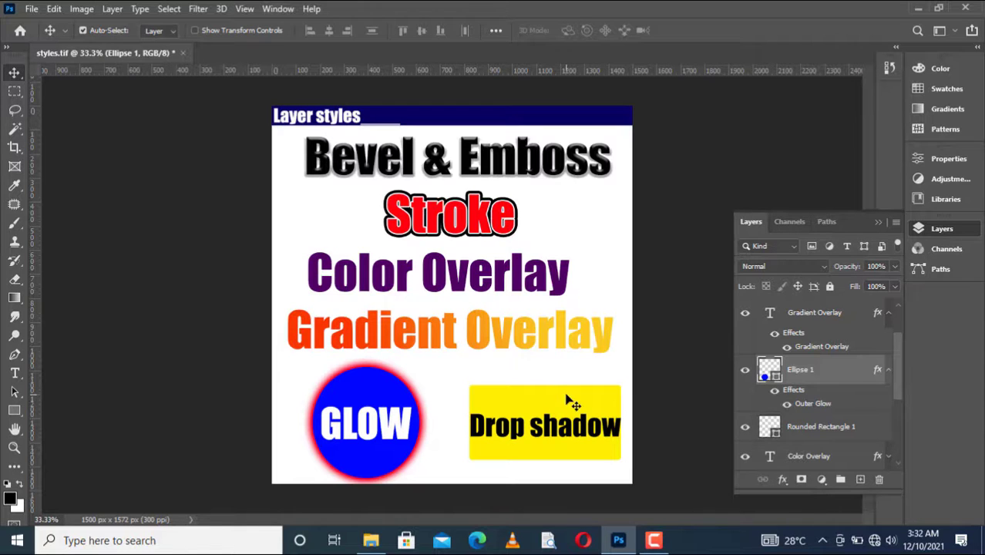
# Give the yellow rounded rectangle a drop shadow, deleting the extra yellow shadow entry and enabling the remaining one
pyautogui.click(574, 401)
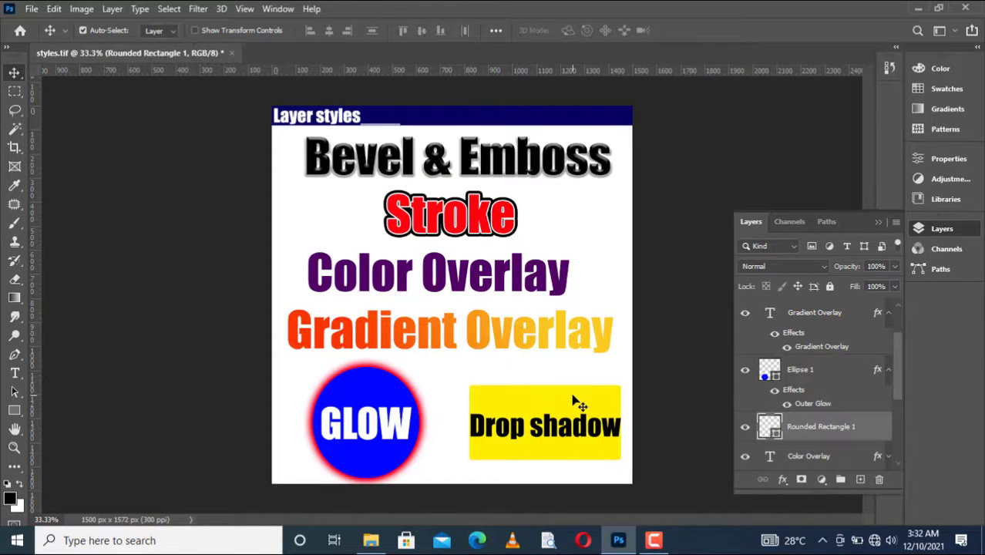
pyautogui.rightClick(800, 429)
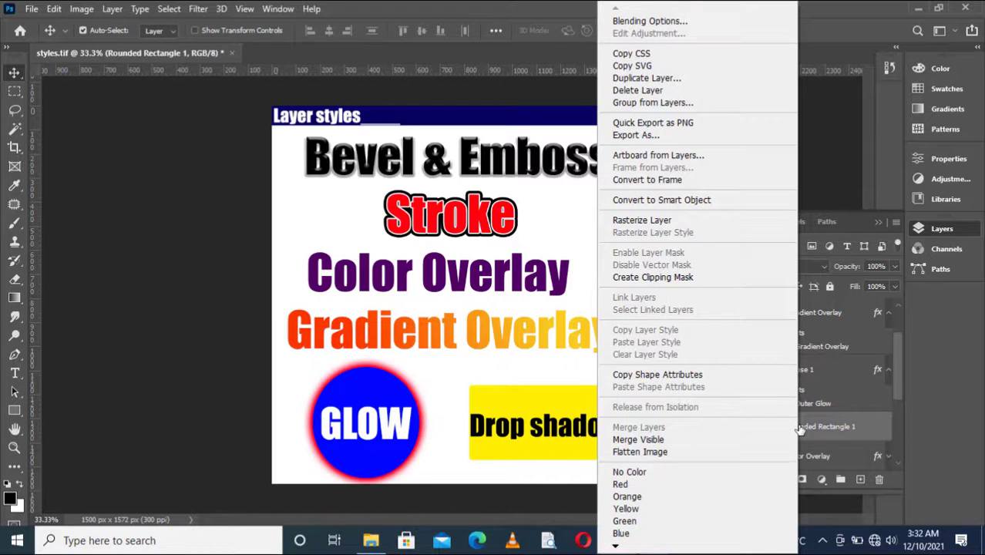
pyautogui.click(685, 23)
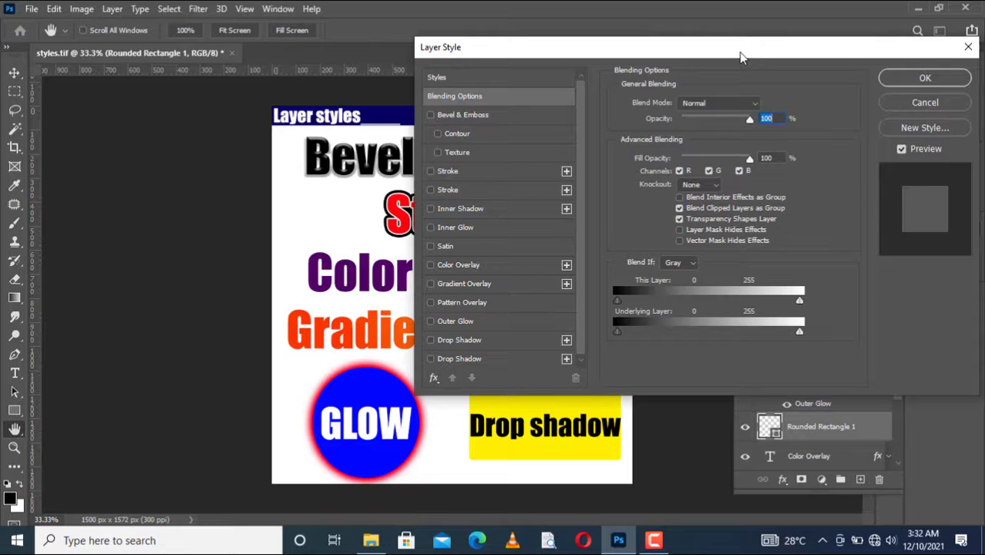
pyautogui.moveTo(740, 57); pyautogui.dragTo(798, 40)
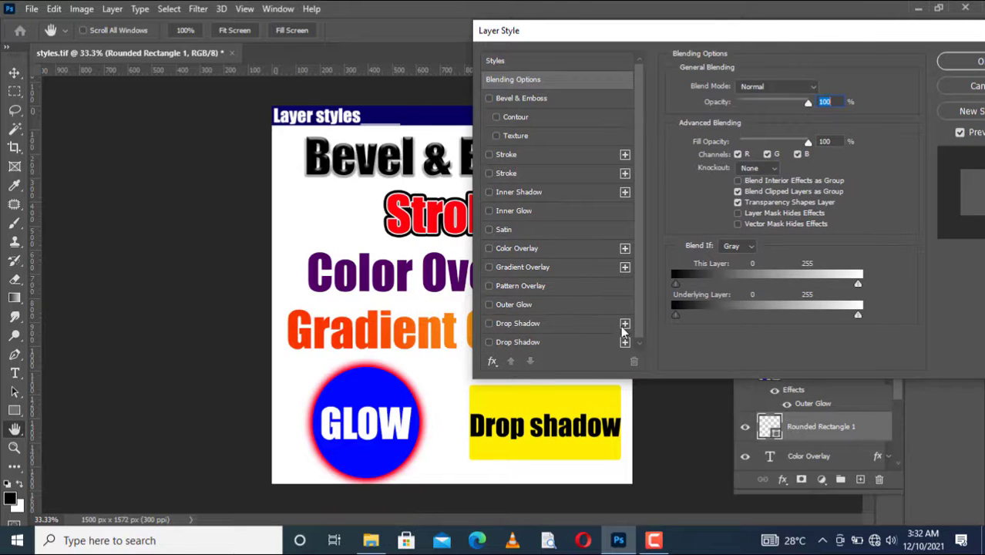
pyautogui.click(567, 347)
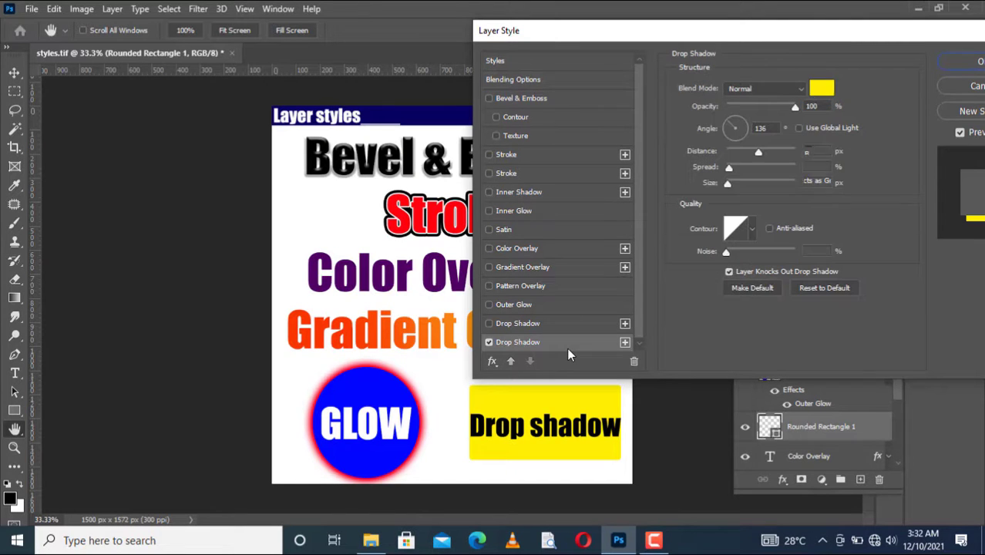
pyautogui.click(632, 361)
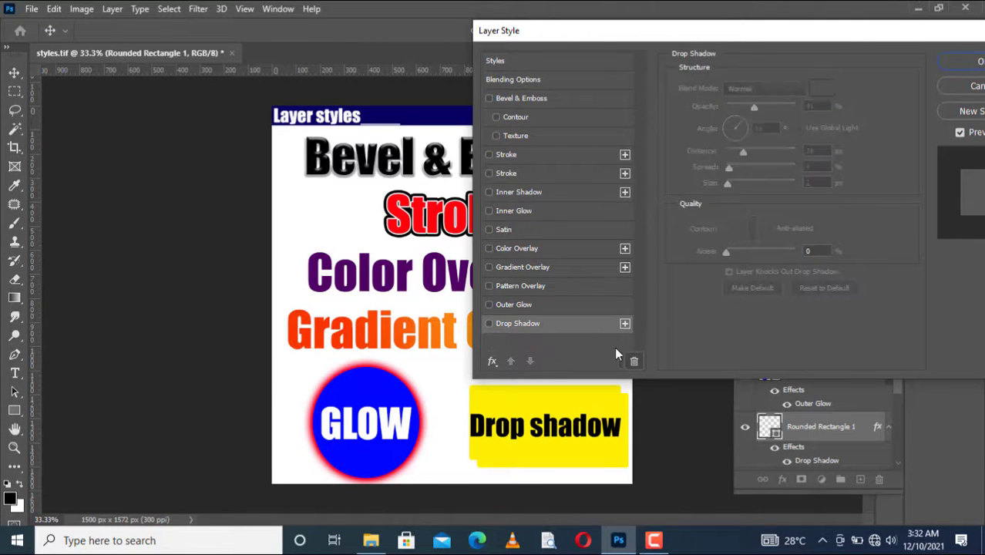
pyautogui.click(489, 323)
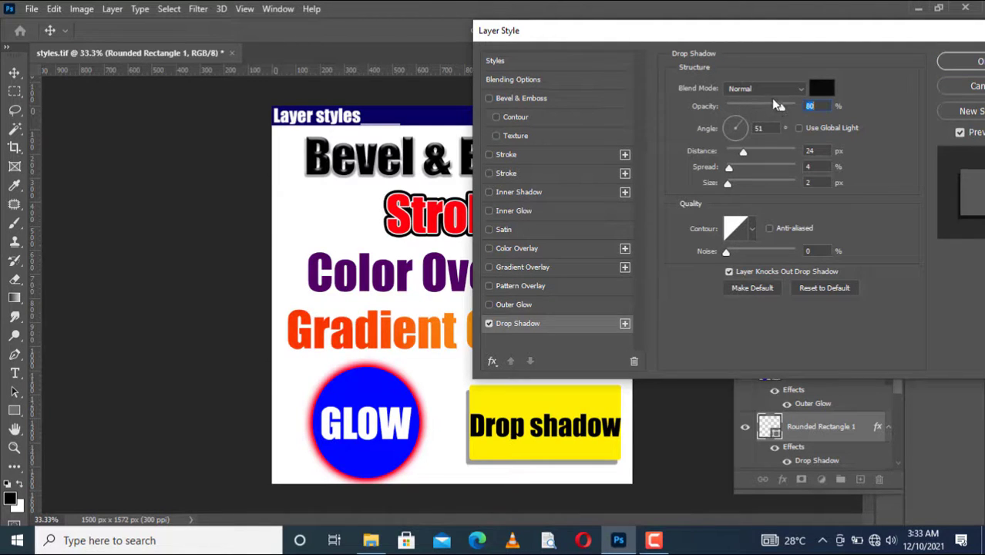
# Set the rectangle's drop shadow to Multiply blend mode with 94% opacity
pyautogui.click(762, 91)
pyautogui.click(751, 144)
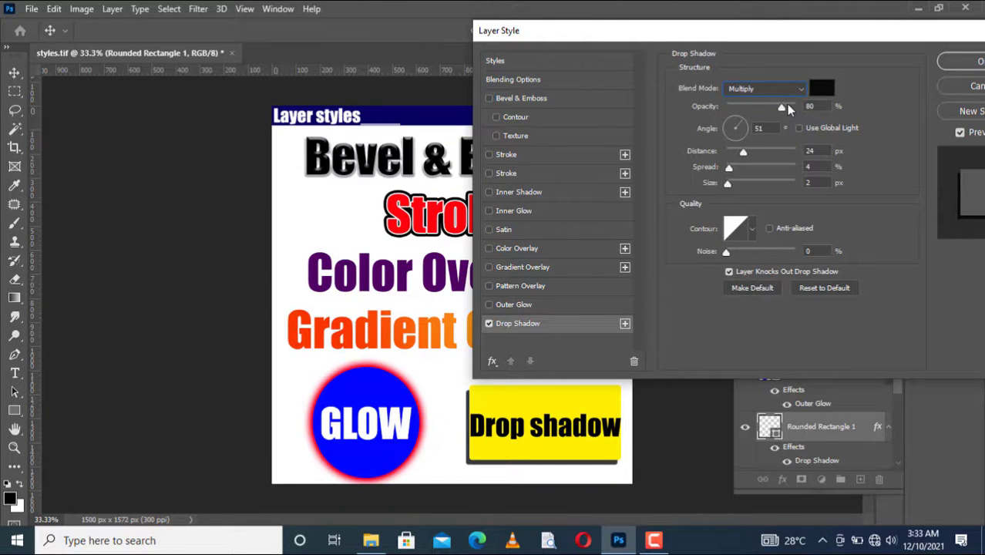
pyautogui.moveTo(788, 109); pyautogui.dragTo(793, 109)
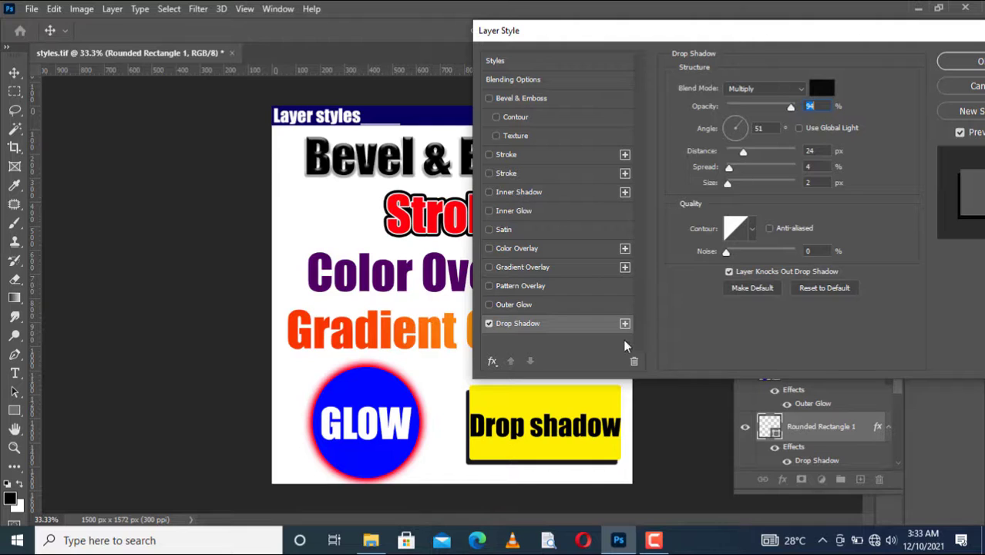
# Try the drop shadow at different offsets, including -25° at 19 px, 45° at 18 px, 111° at 71 px and -158° at 5 px
pyautogui.moveTo(579, 469); pyautogui.dragTo(553, 473)
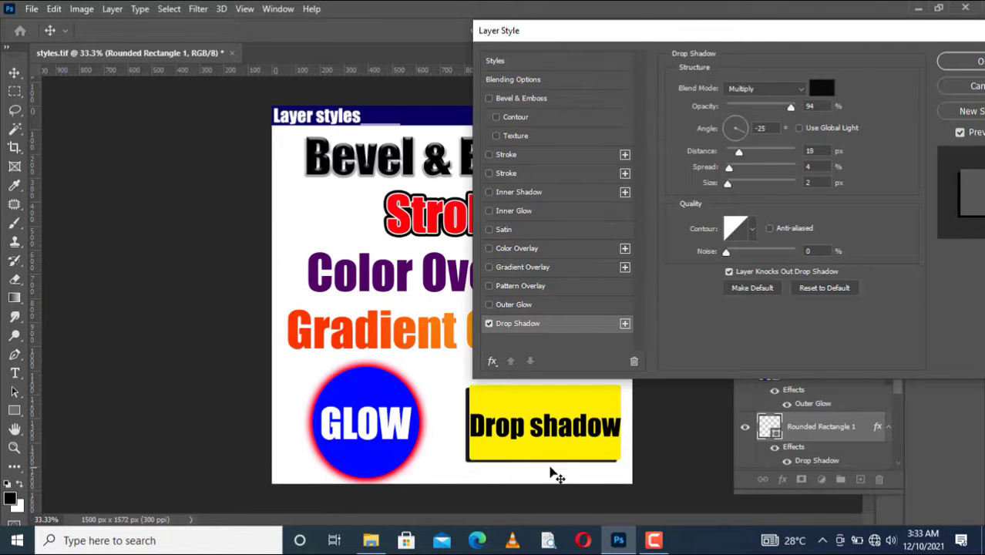
pyautogui.click(739, 128)
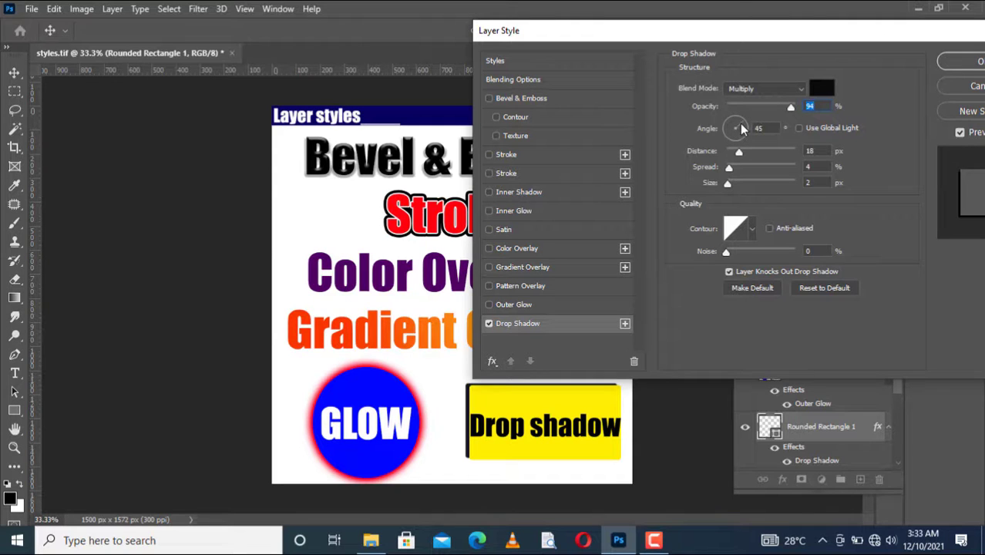
pyautogui.press('Tab')
pyautogui.write('45')
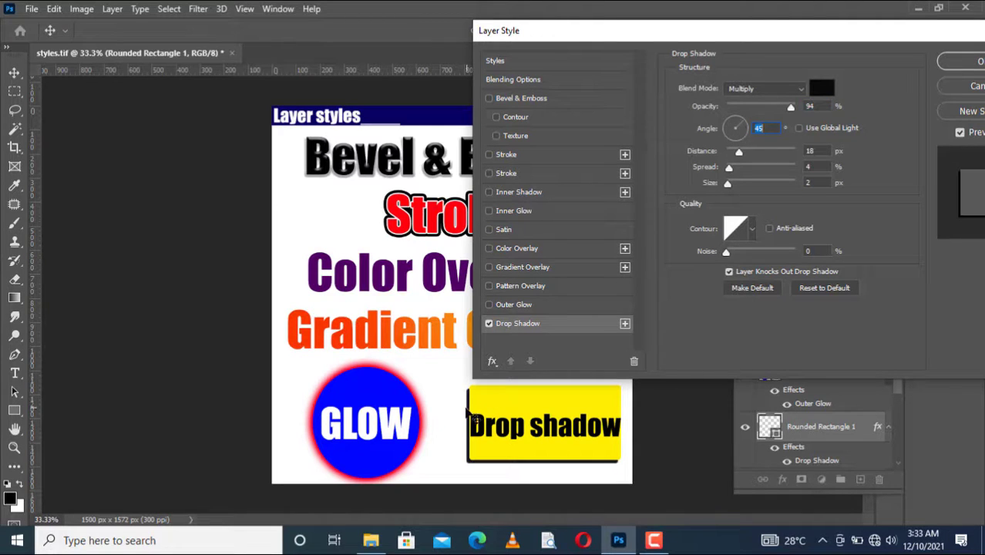
pyautogui.moveTo(454, 420)
pyautogui.mouseDown()
pyautogui.moveTo(455, 411)
pyautogui.moveTo(503, 425)
pyautogui.moveTo(463, 435)
pyautogui.mouseUp()
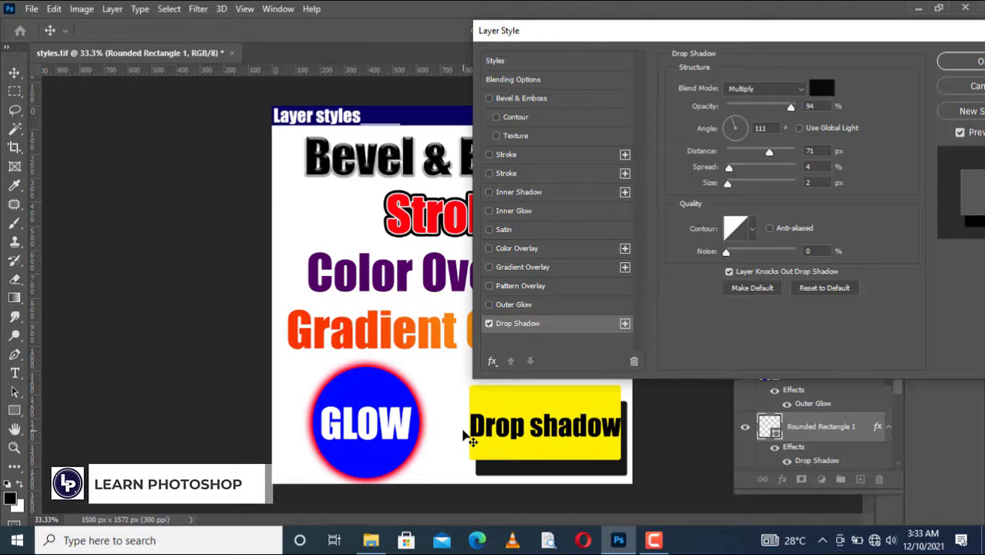
pyautogui.moveTo(463, 430); pyautogui.dragTo(454, 417)
pyautogui.moveTo(741, 121); pyautogui.dragTo(729, 131)
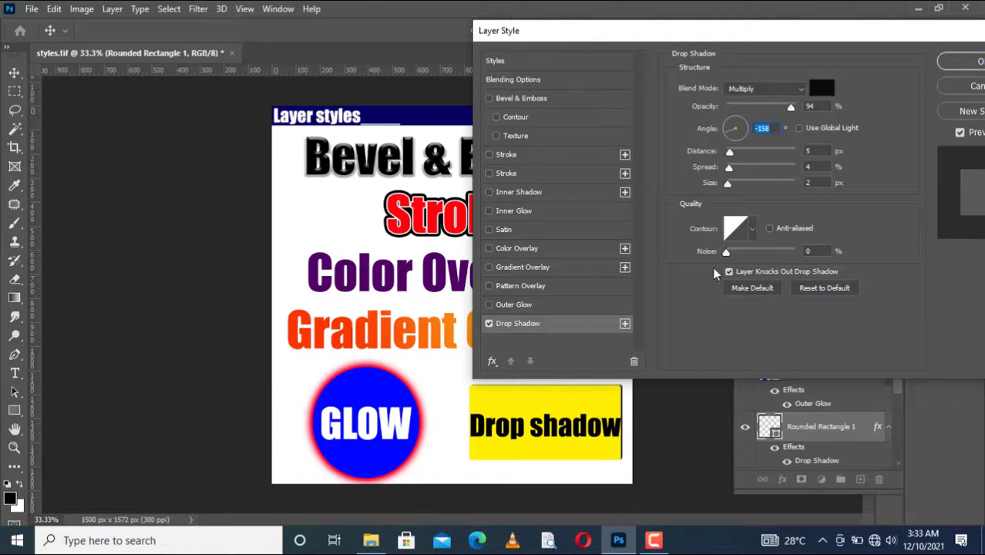
# Reposition the drop shadow to a 54° angle and 22 px distance, with a 21% spread and 29 px size
pyautogui.click(468, 426)
pyautogui.moveTo(469, 423); pyautogui.dragTo(502, 461)
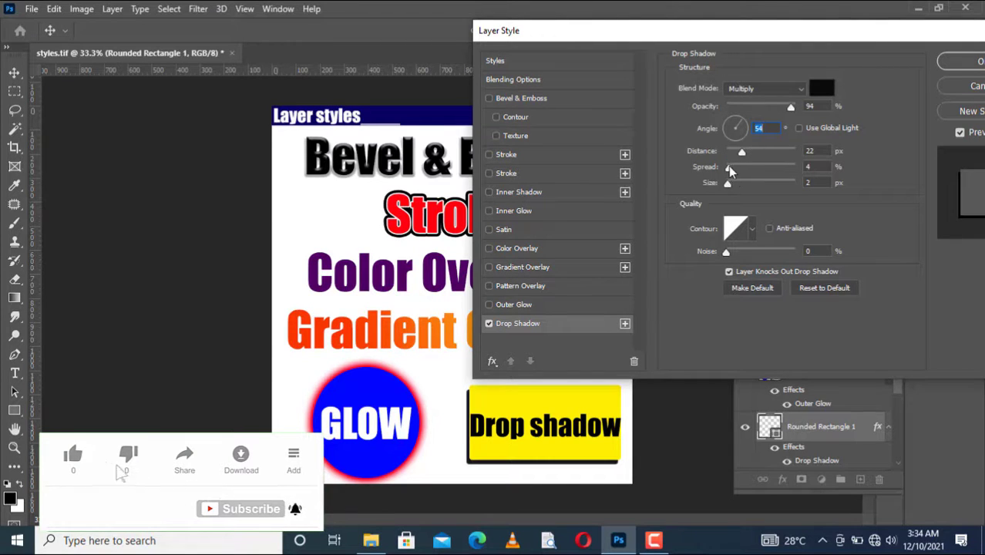
pyautogui.moveTo(728, 166); pyautogui.dragTo(739, 168)
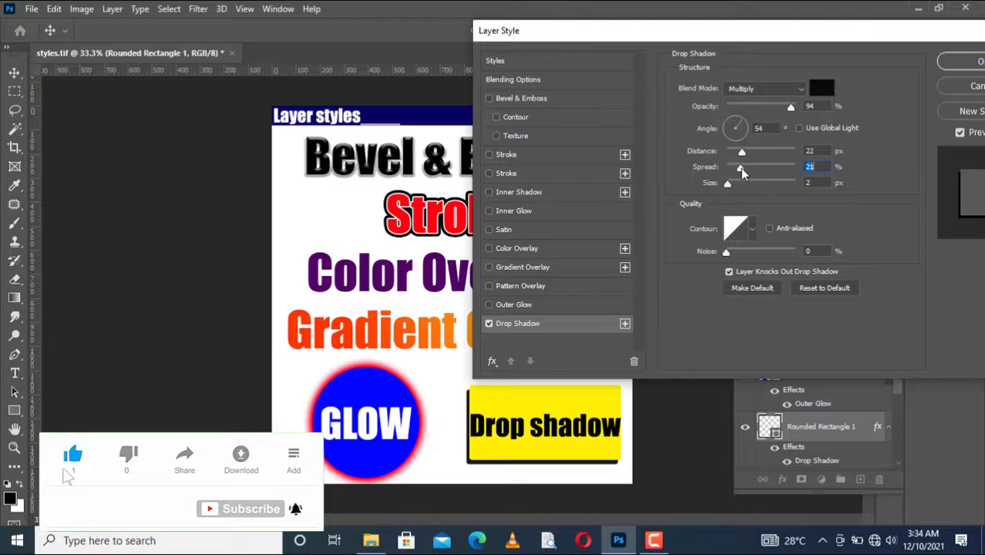
pyautogui.moveTo(732, 183); pyautogui.dragTo(738, 183)
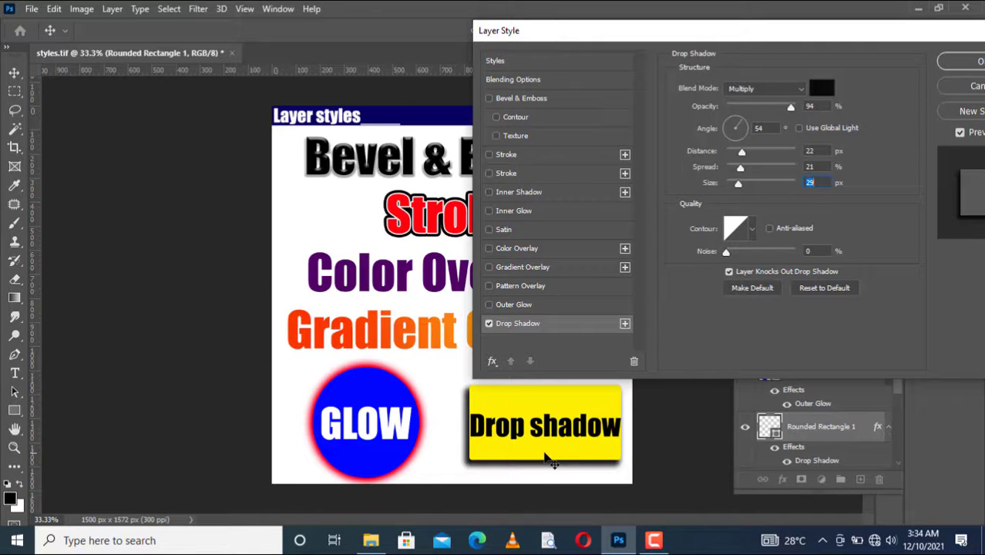
# Try combining a stroke, a color overlay and a gradient overlay with the rectangle's drop shadow, switching each one off again
pyautogui.click(490, 154)
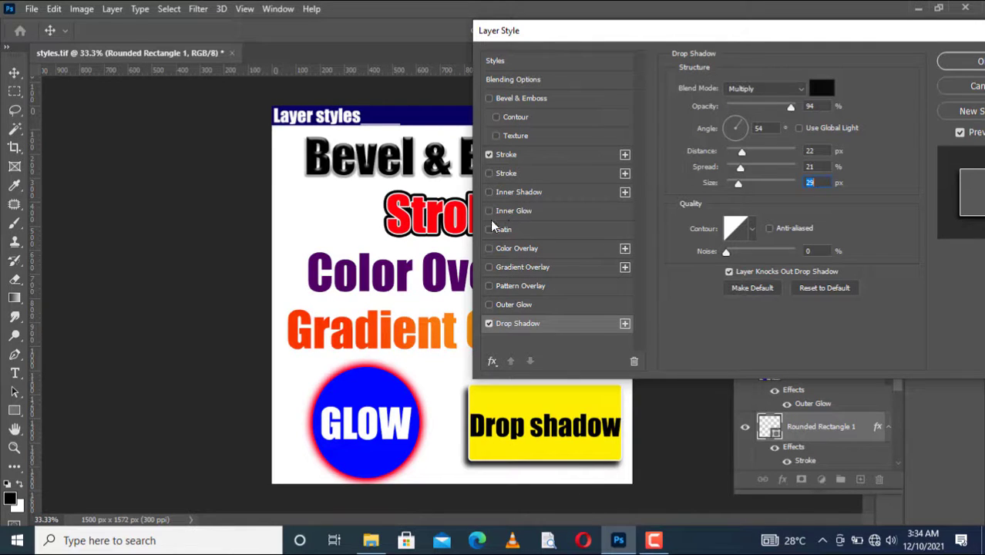
pyautogui.click(489, 248)
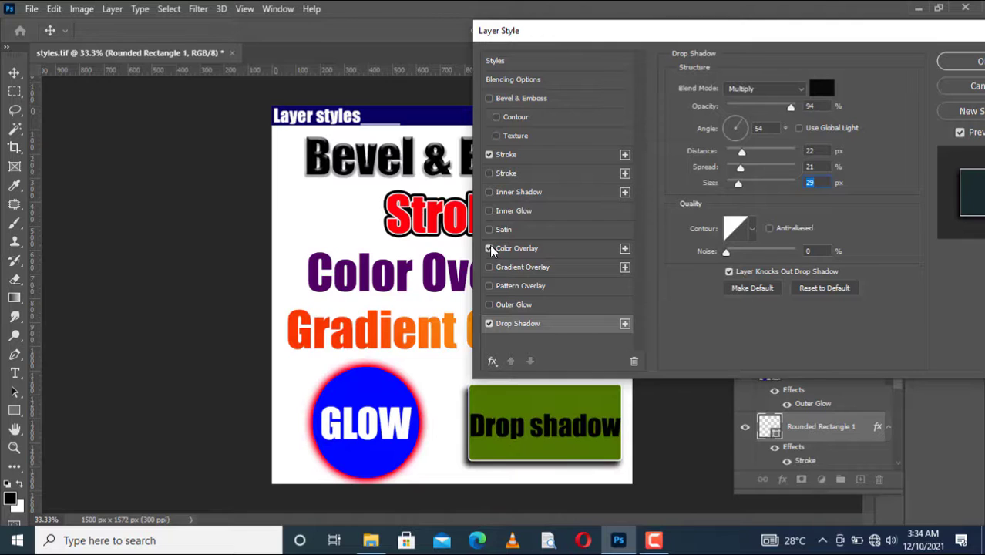
pyautogui.click(489, 248)
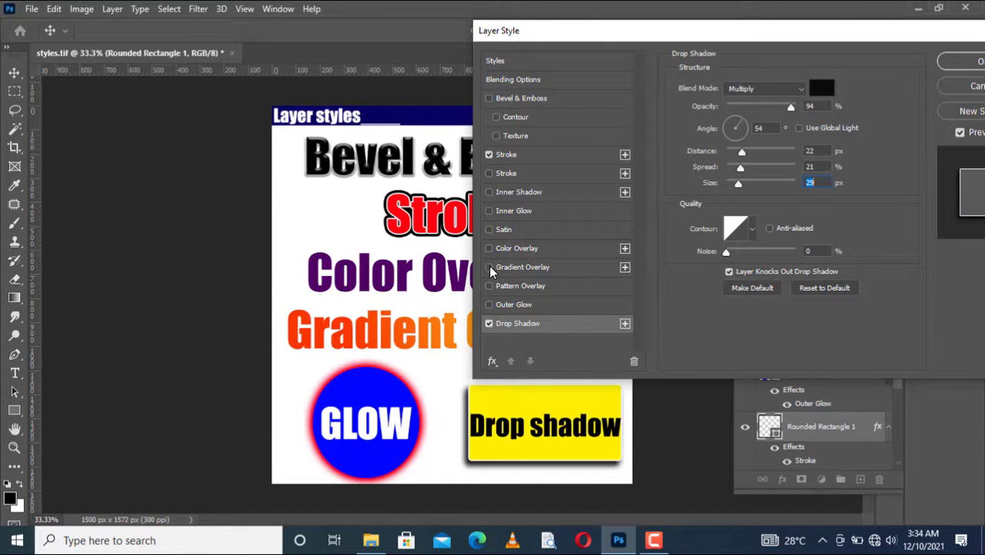
pyautogui.click(490, 267)
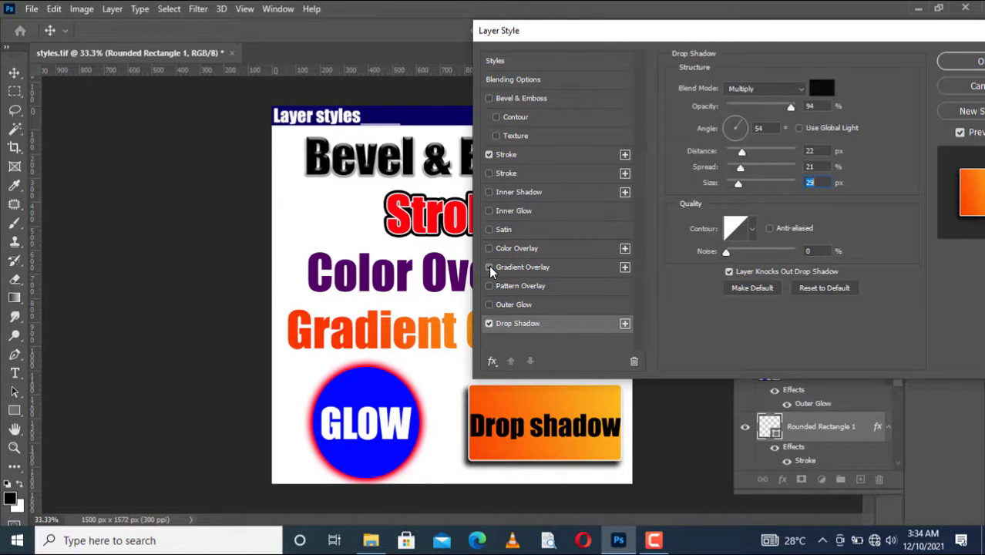
pyautogui.click(489, 266)
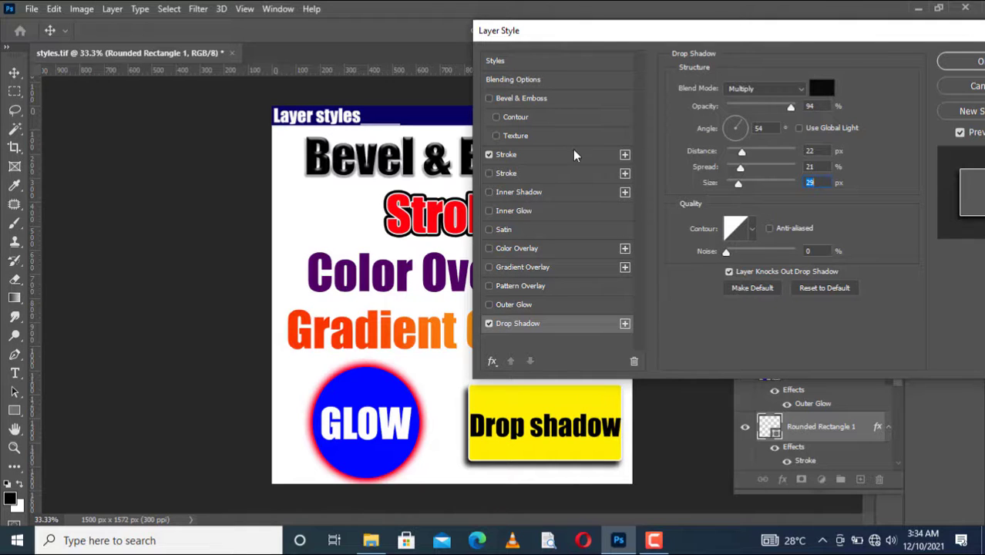
pyautogui.click(489, 155)
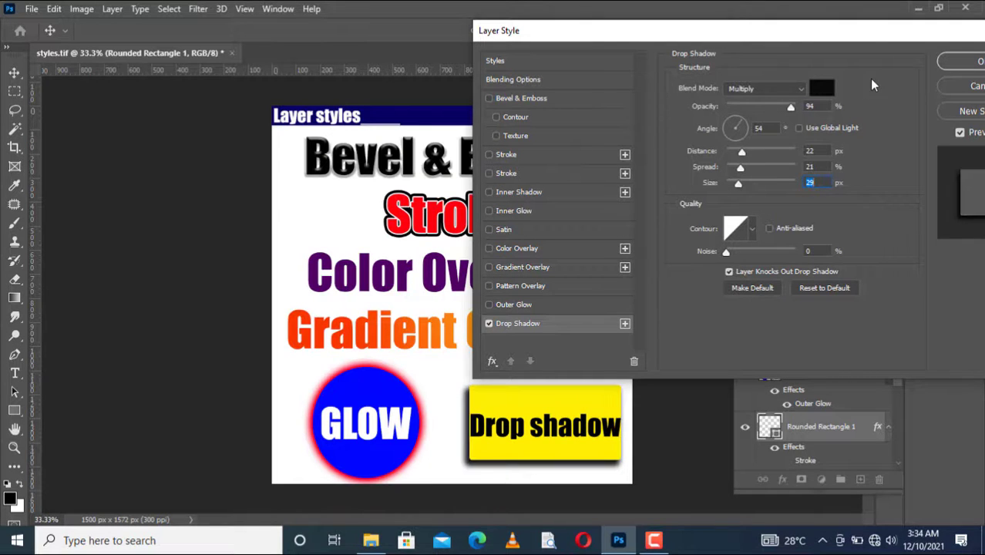
# Apply the drop shadow settings to the yellow rectangle and open the list of available layer effects
pyautogui.click(965, 63)
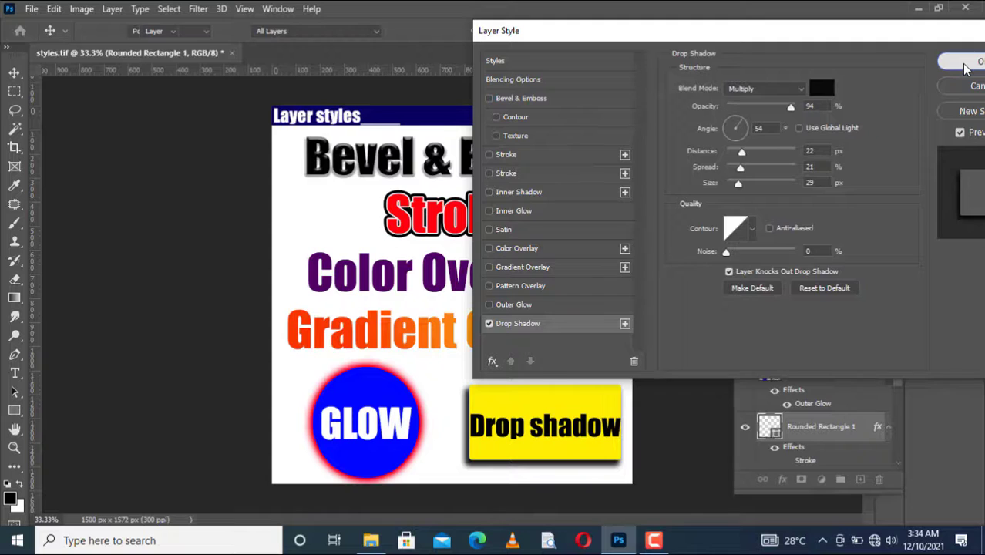
pyautogui.click(783, 479)
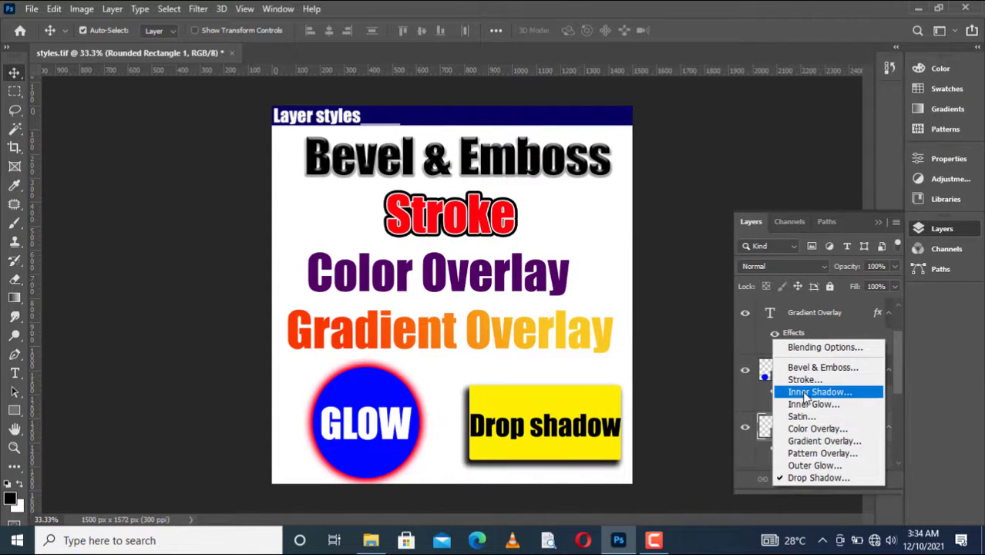